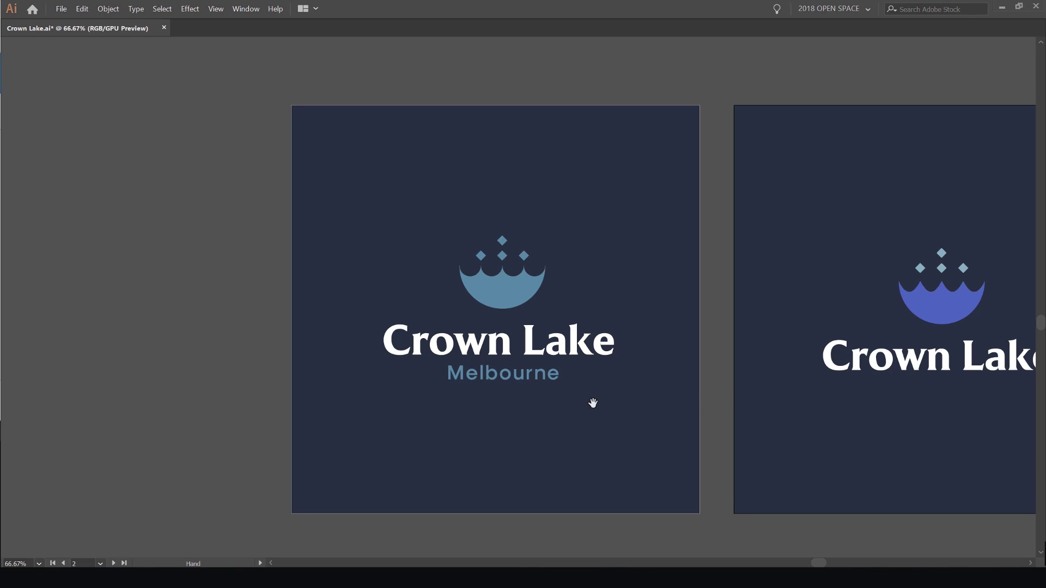
# Look over the finished Crown Lake logo variations on the dark artboards and the typeface samples beside them
pyautogui.moveTo(731, 418); pyautogui.dragTo(420, 400)
pyautogui.moveTo(768, 319); pyautogui.dragTo(611, 337)
pyautogui.moveTo(626, 276); pyautogui.dragTo(594, 267)
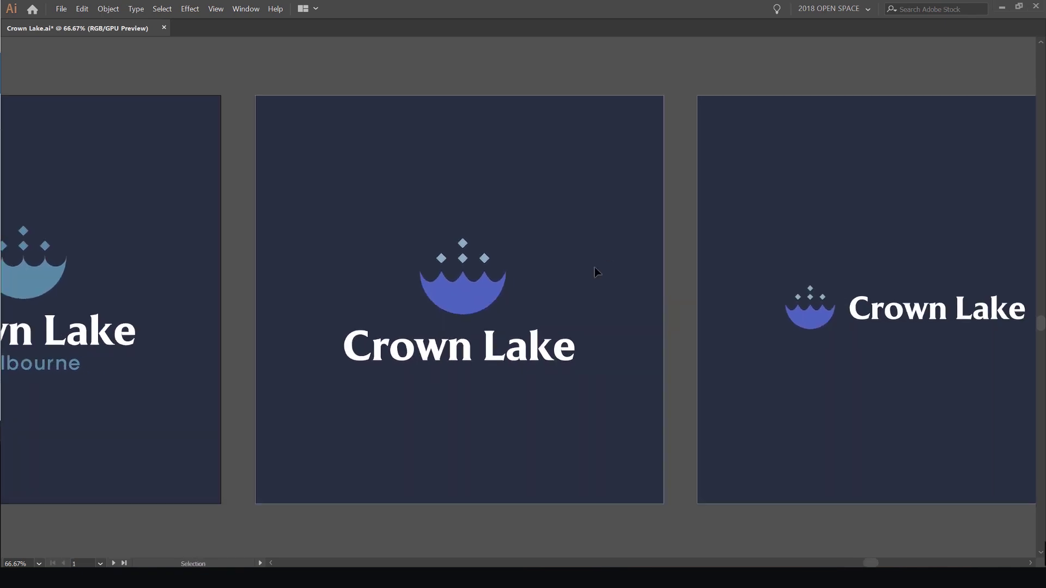
pyautogui.scroll(-4, 593, 267)
pyautogui.moveTo(527, 129); pyautogui.dragTo(539, 324)
pyautogui.moveTo(344, 124); pyautogui.dragTo(527, 221)
pyautogui.scroll(3, 527, 220)
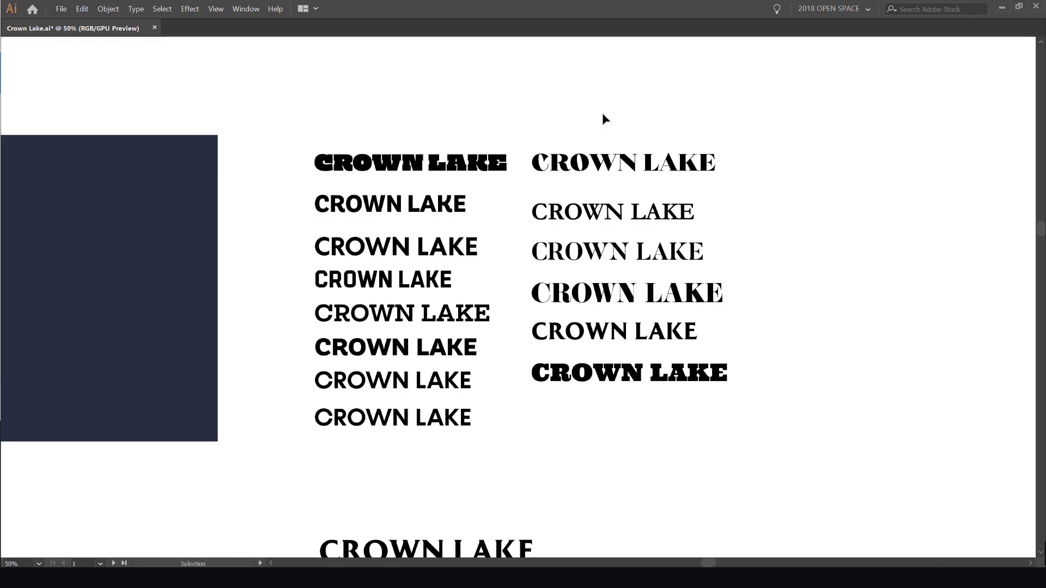
# Check the Show Artboards view option and close the list without changing it
pyautogui.press('Tab')
pyautogui.press('Tab')
pyautogui.moveTo(649, 217); pyautogui.dragTo(716, 360)
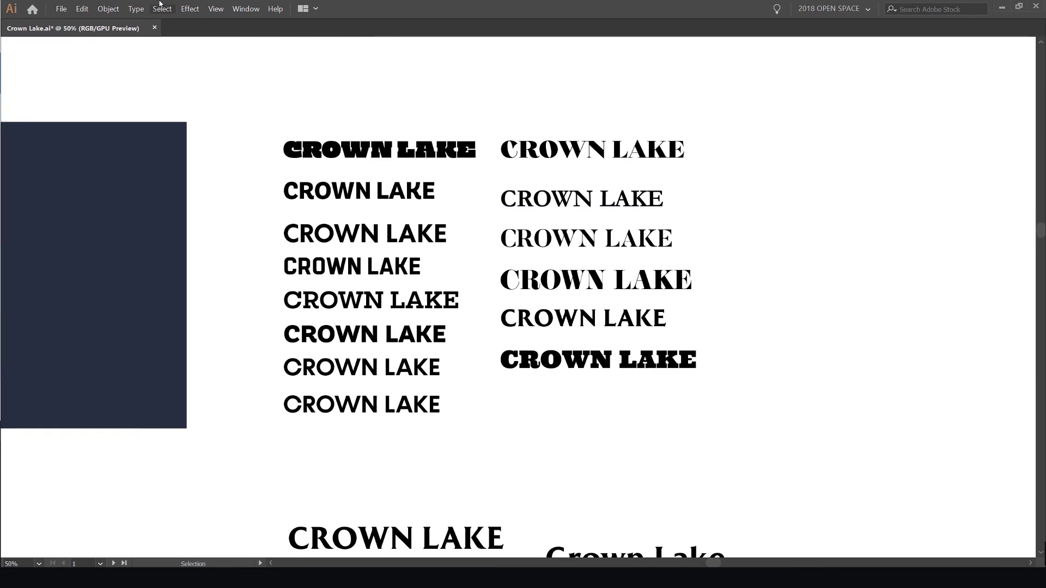
pyautogui.click(214, 10)
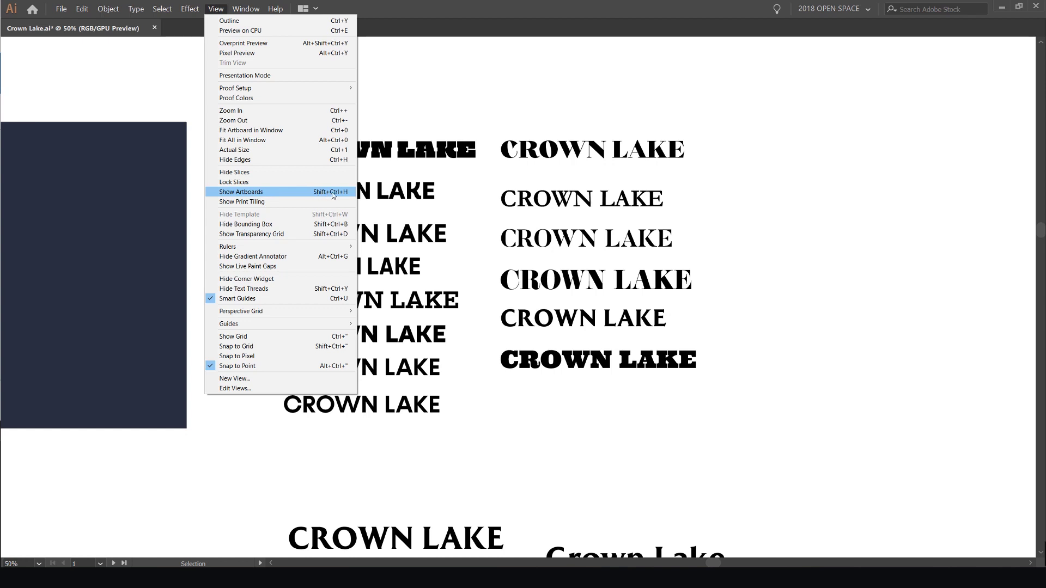
pyautogui.click(628, 93)
# Examine the overall spread of logo explorations and compare the two columns of uppercase CROWN LAKE typeface samples
pyautogui.scroll(-4, 615, 185)
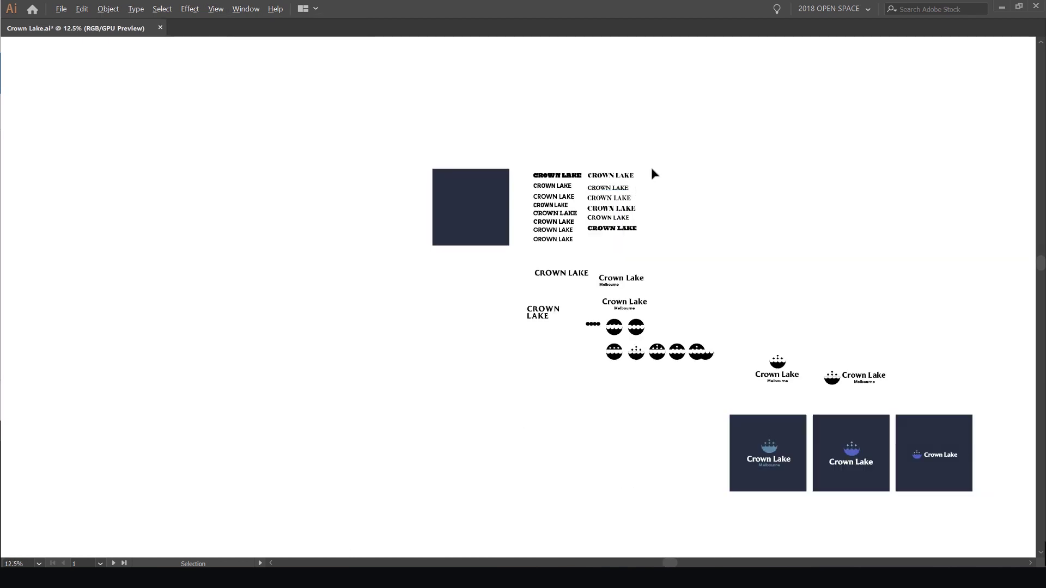
pyautogui.scroll(3, 679, 221)
pyautogui.scroll(-2, 640, 205)
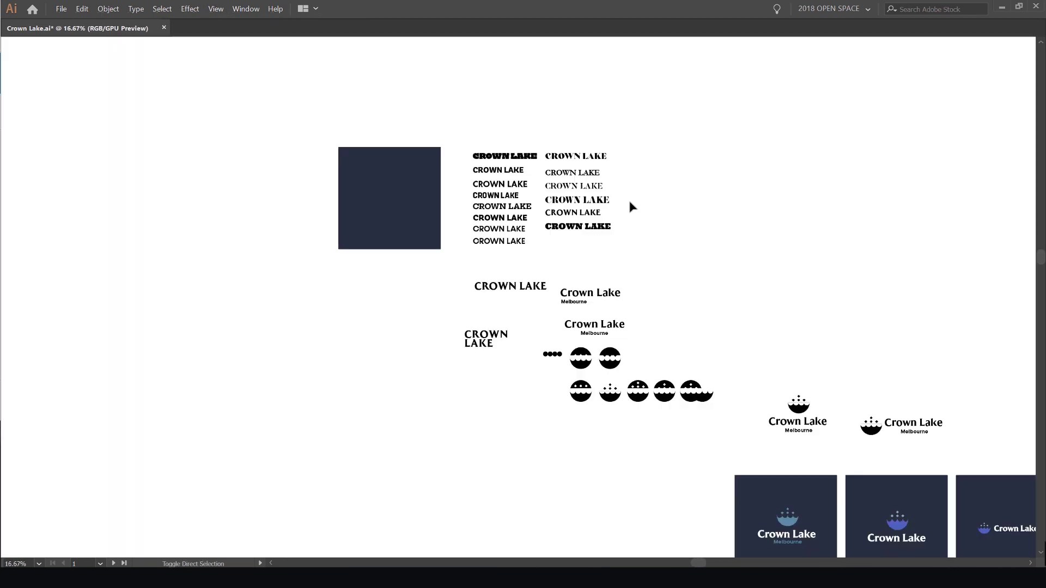
pyautogui.scroll(2, 632, 163)
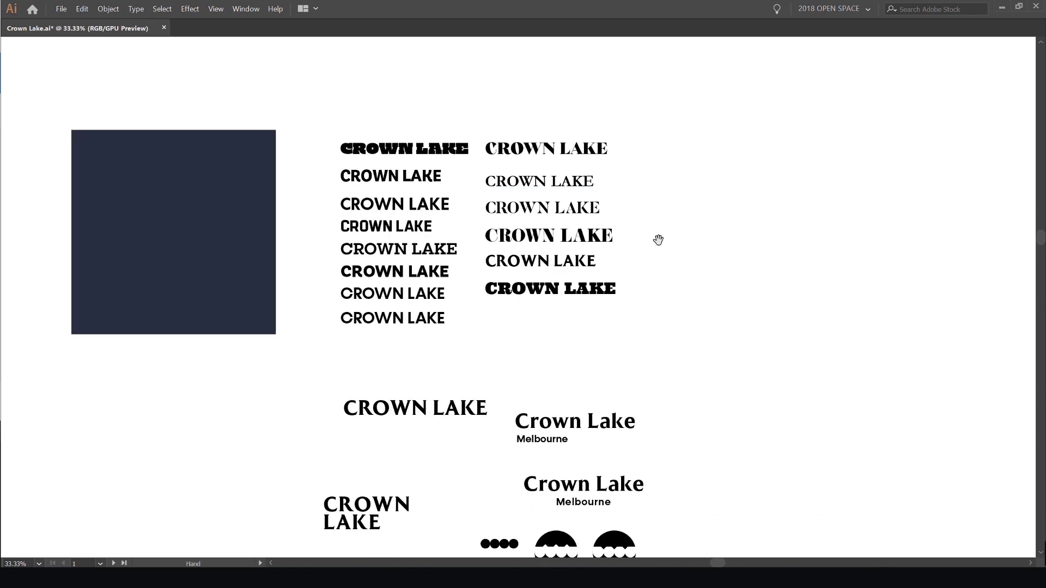
pyautogui.scroll(2, 515, 168)
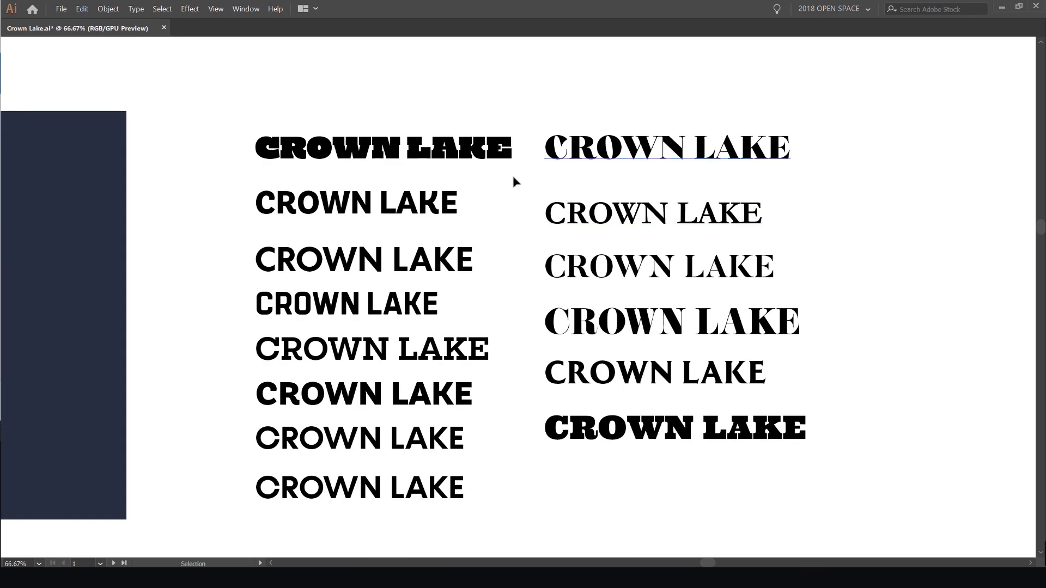
pyautogui.moveTo(640, 203); pyautogui.dragTo(646, 181)
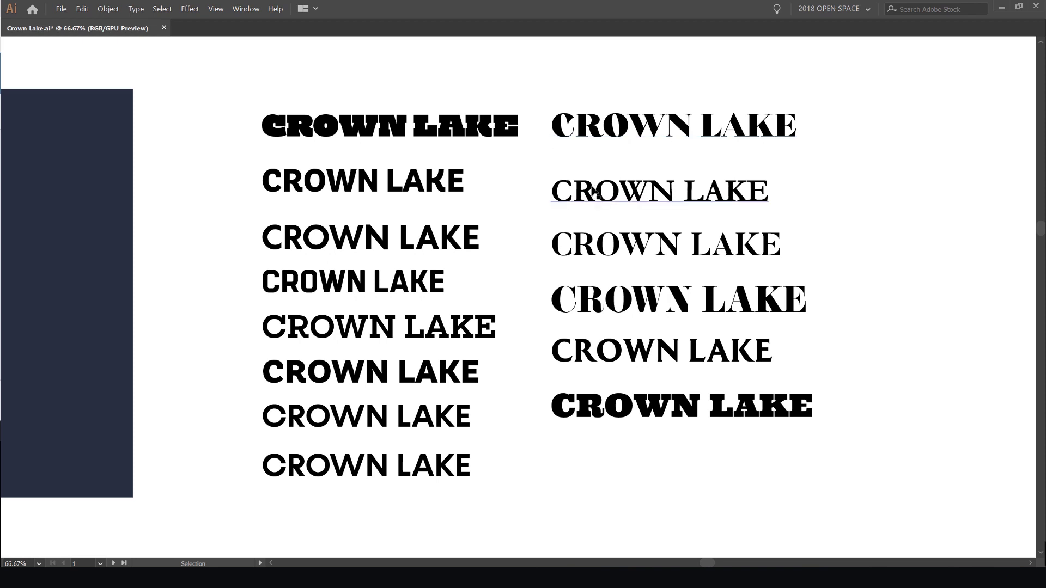
pyautogui.scroll(1, 504, 177)
pyautogui.moveTo(508, 185); pyautogui.dragTo(542, 171)
pyautogui.scroll(-1, 544, 168)
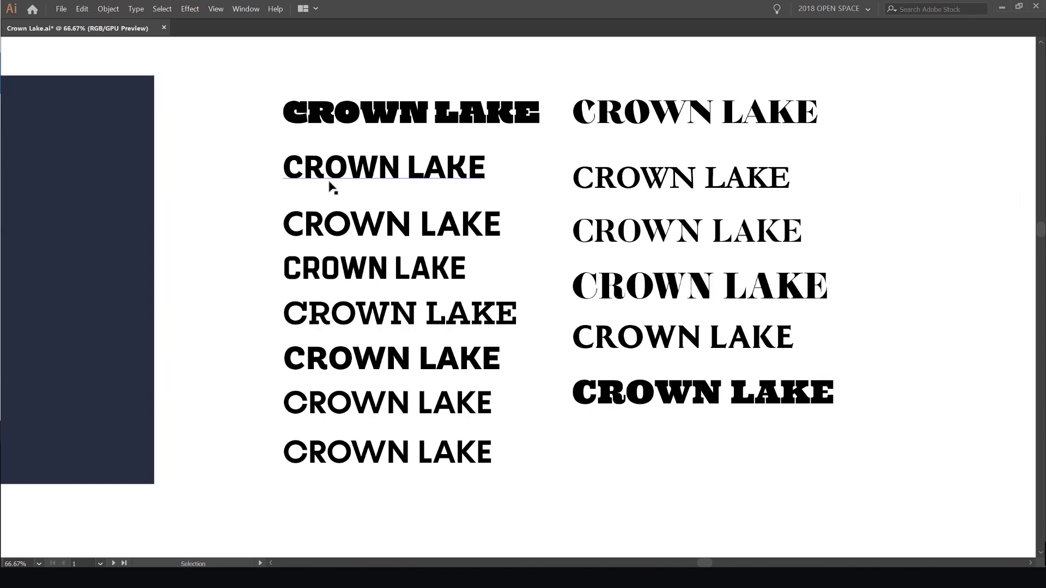
pyautogui.scroll(1, 305, 183)
pyautogui.moveTo(551, 201); pyautogui.dragTo(562, 179)
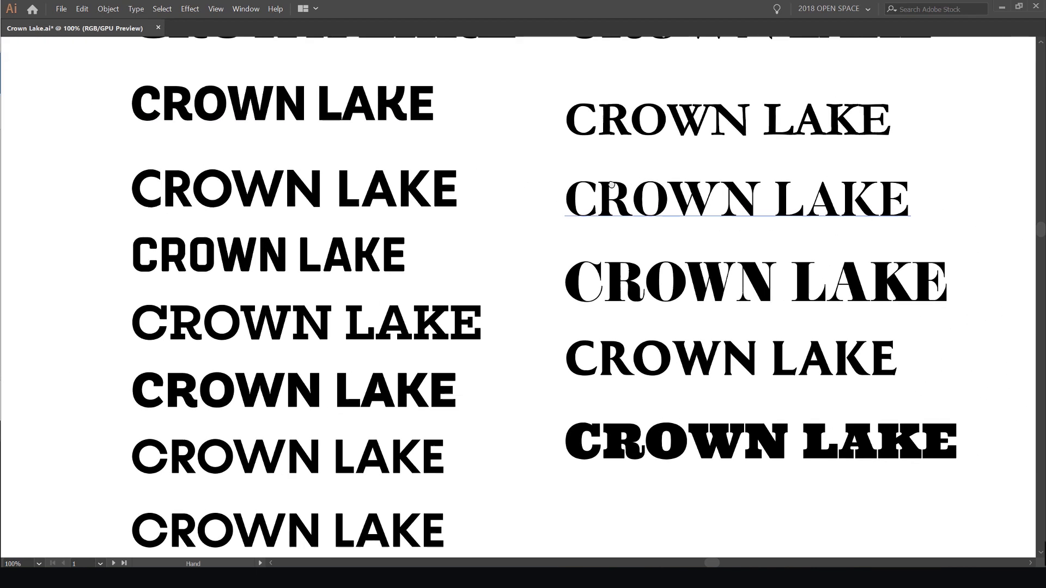
pyautogui.scroll(-1, 563, 178)
pyautogui.scroll(1, 373, 265)
pyautogui.moveTo(486, 125); pyautogui.dragTo(498, 212)
# Show the panels and select several samples in the first column of CROWN LAKE wordmarks to check and compare their typefaces
pyautogui.click(498, 162)
pyautogui.press('Tab')
pyautogui.moveTo(578, 258); pyautogui.dragTo(534, 182)
pyautogui.scroll(-1, 438, 109)
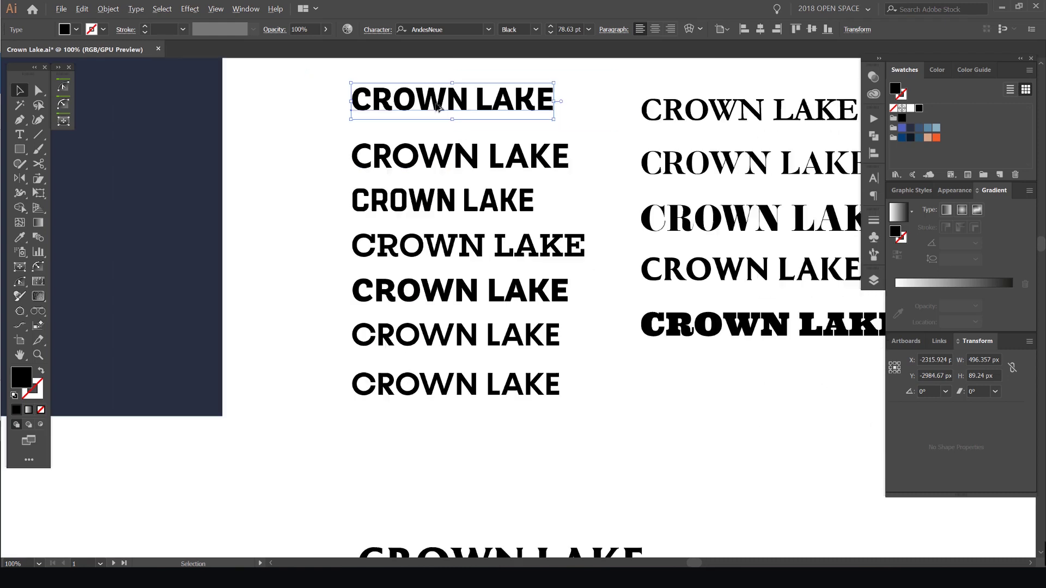
pyautogui.click(446, 210)
pyautogui.click(446, 251)
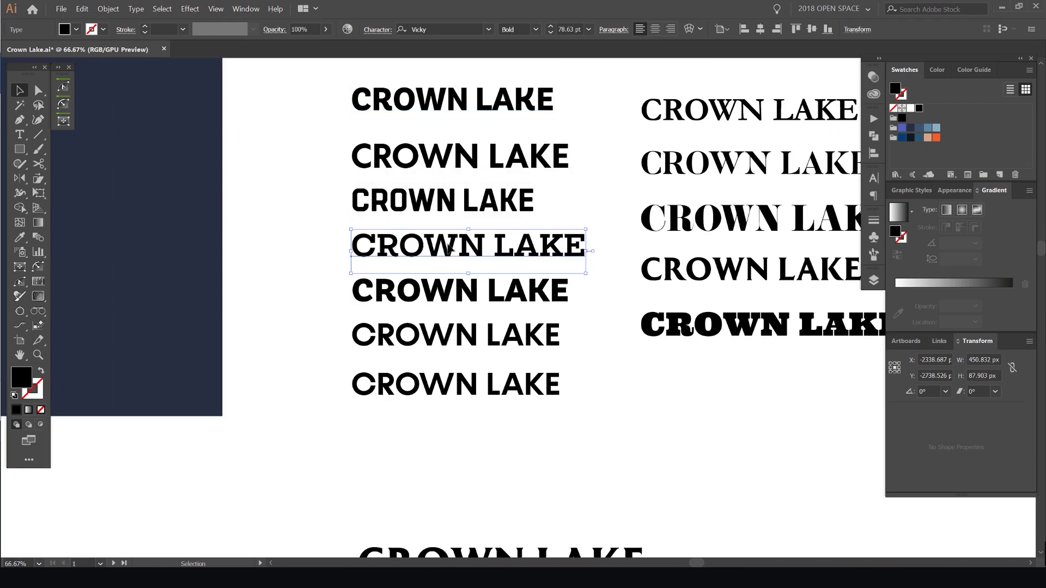
pyautogui.hotkey('ctrl', '=')
pyautogui.hotkey('ctrl', '=')
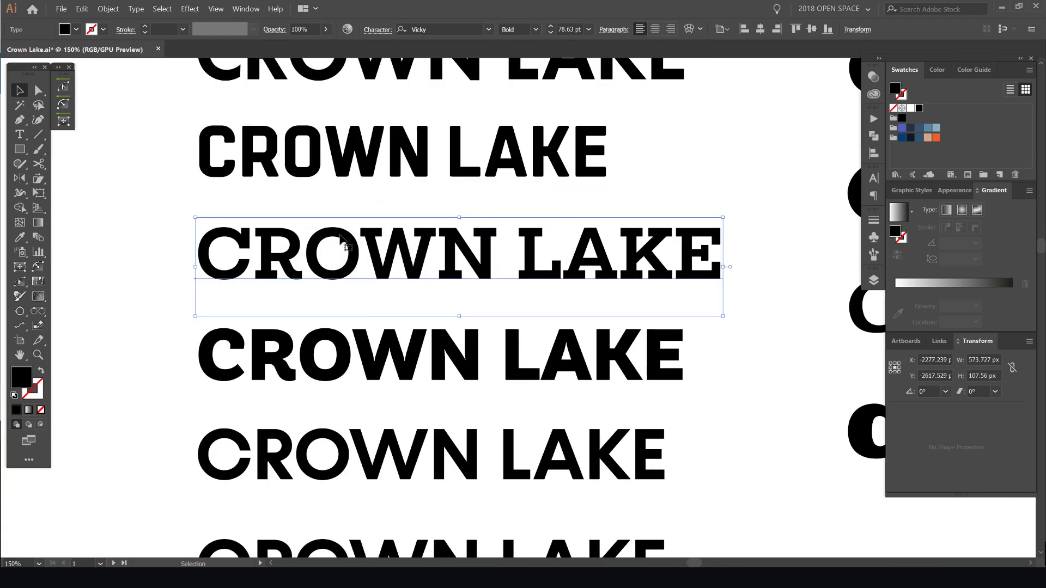
pyautogui.scroll(-3, 523, 272)
pyautogui.click(456, 273)
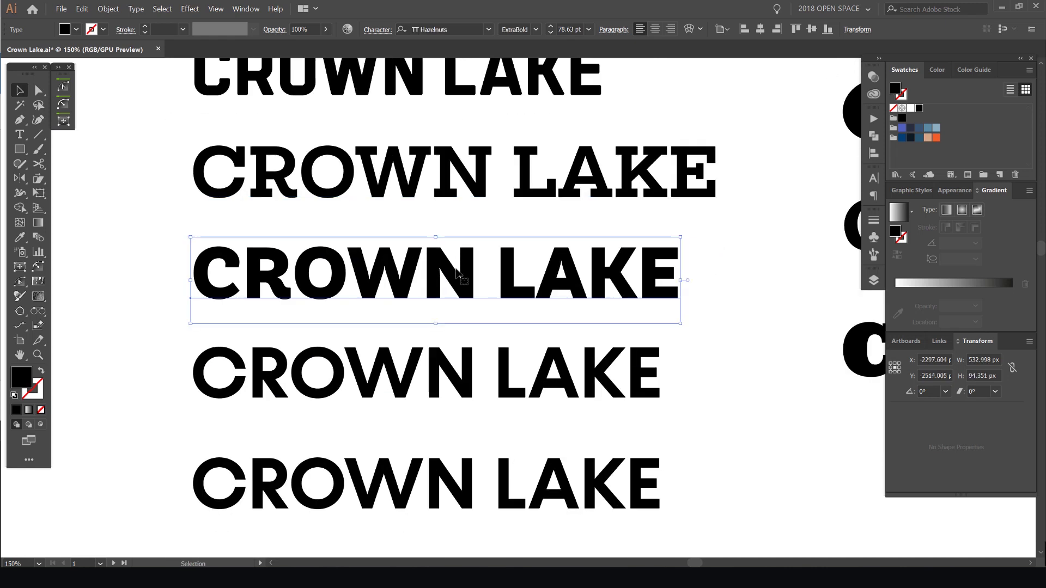
pyautogui.click(378, 385)
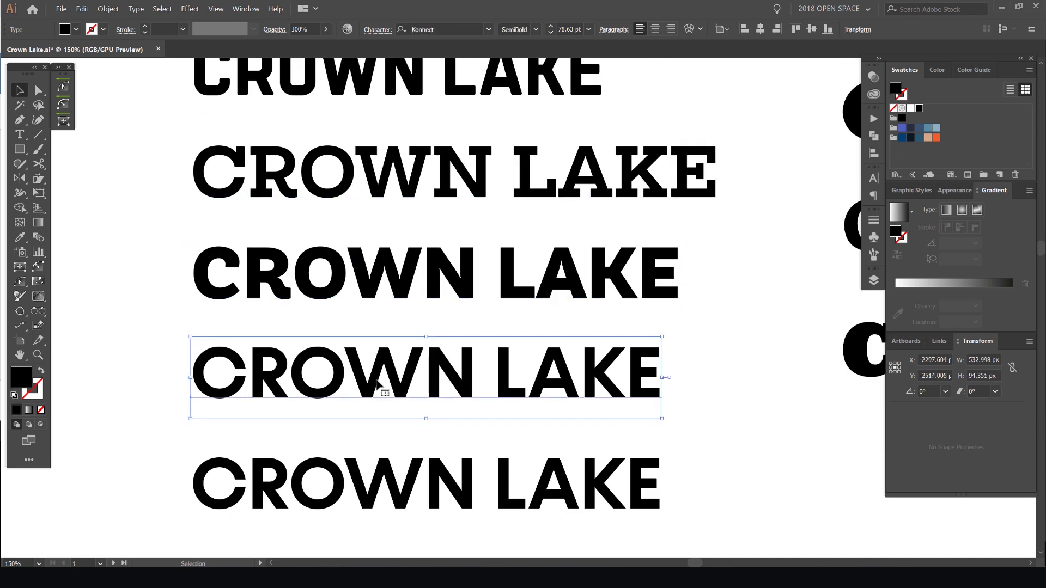
pyautogui.moveTo(474, 402); pyautogui.dragTo(447, 315)
pyautogui.scroll(-3, 427, 344)
pyautogui.moveTo(483, 350); pyautogui.dragTo(418, 382)
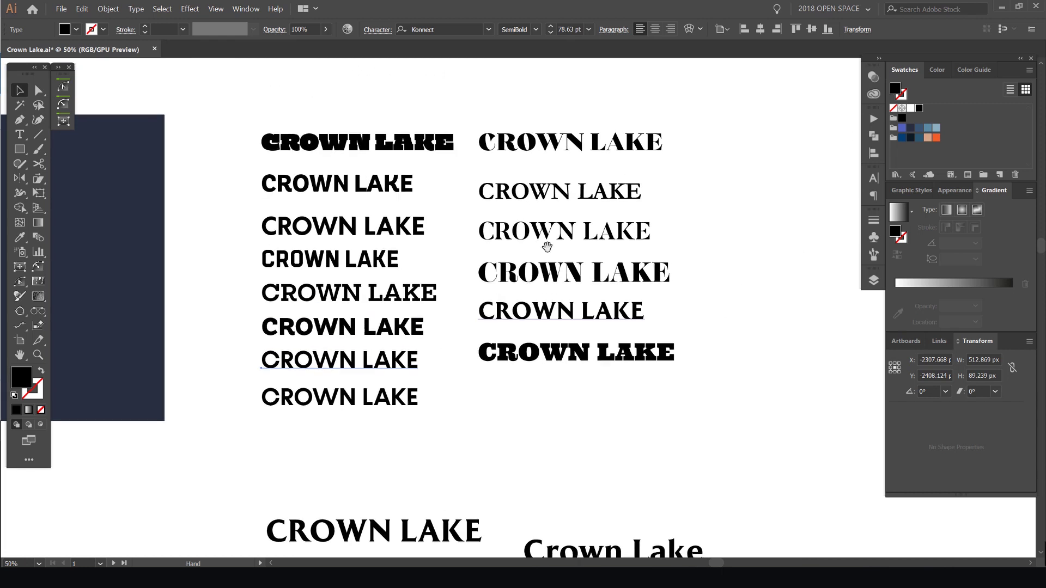
pyautogui.scroll(1, 623, 162)
pyautogui.hotkey('ctrl', '+')
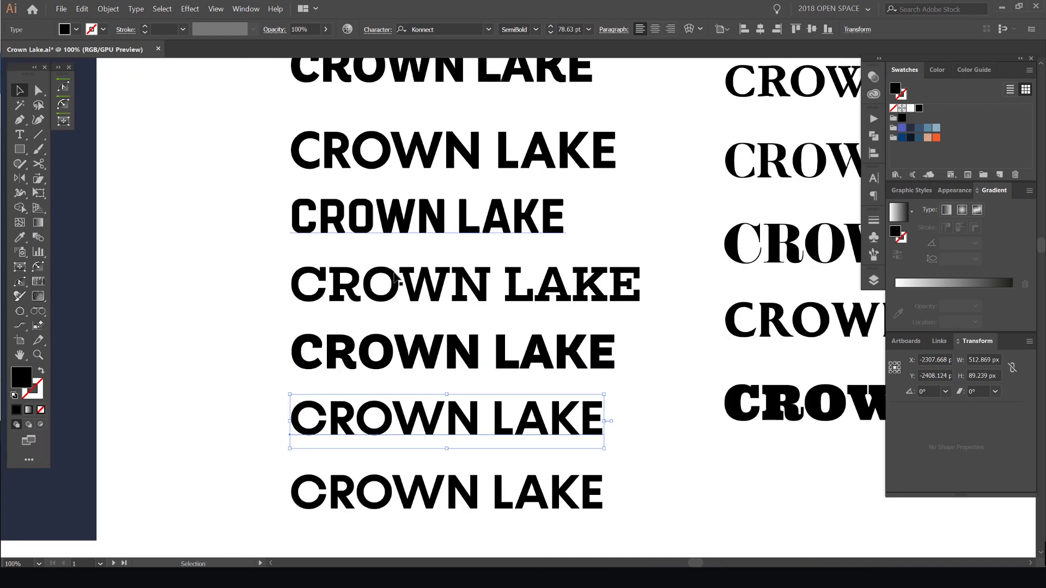
pyautogui.press('space')
pyautogui.moveTo(693, 276); pyautogui.dragTo(585, 257)
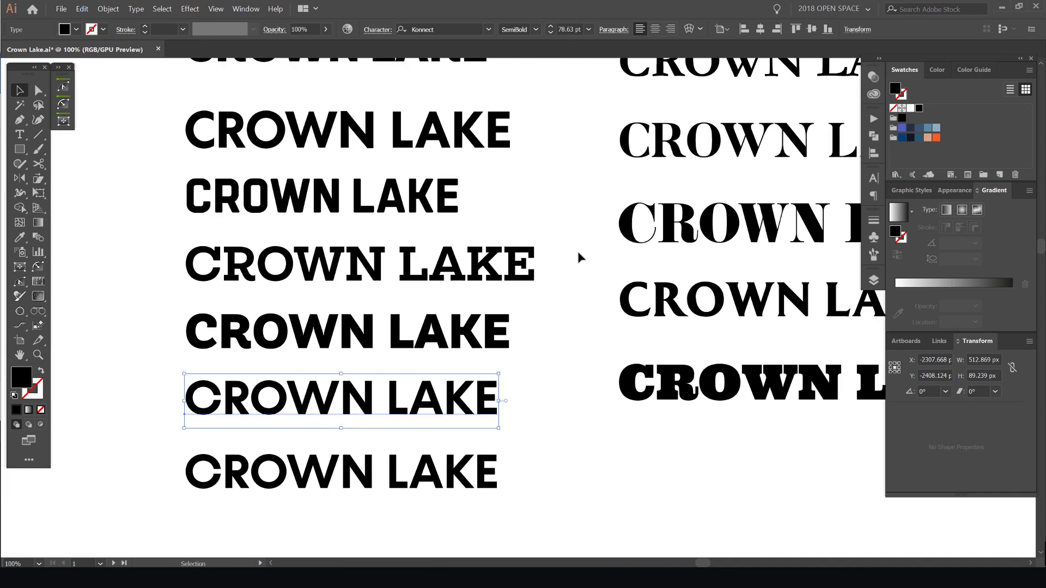
# Select the serif CROWN LAKE samples in the second column one after another to check which typeface each uses
pyautogui.press('space')
pyautogui.moveTo(605, 381); pyautogui.dragTo(323, 420)
pyautogui.scroll(-1, 566, 201)
pyautogui.press('space')
pyautogui.moveTo(607, 127); pyautogui.dragTo(550, 218)
pyautogui.scroll(1, 467, 241)
pyautogui.scroll(1, 468, 248)
pyautogui.click(492, 139)
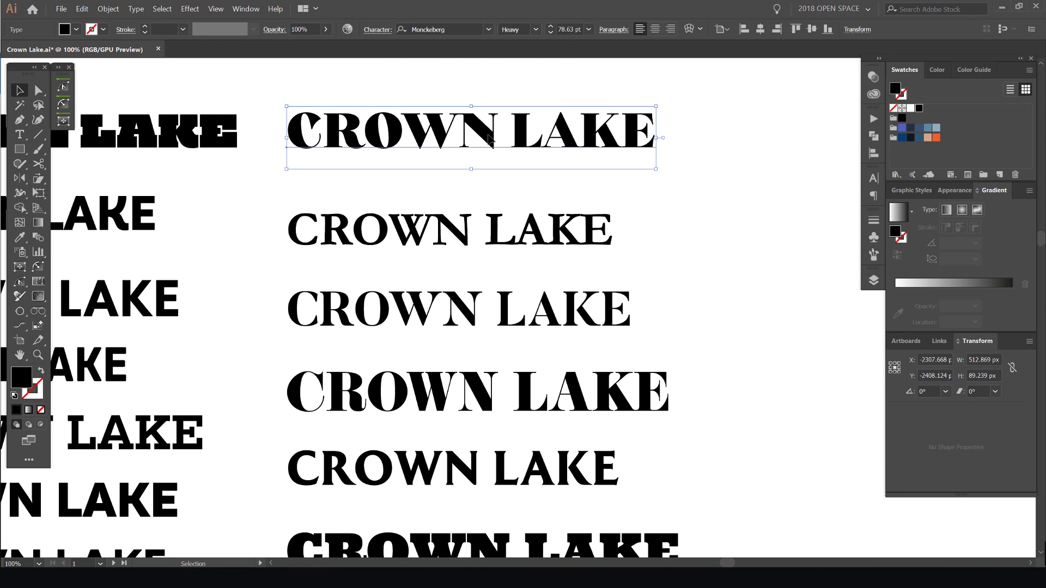
pyautogui.click(537, 351)
pyautogui.press('space')
pyautogui.moveTo(539, 375); pyautogui.dragTo(540, 360)
pyautogui.scroll(-3, 539, 359)
pyautogui.click(519, 205)
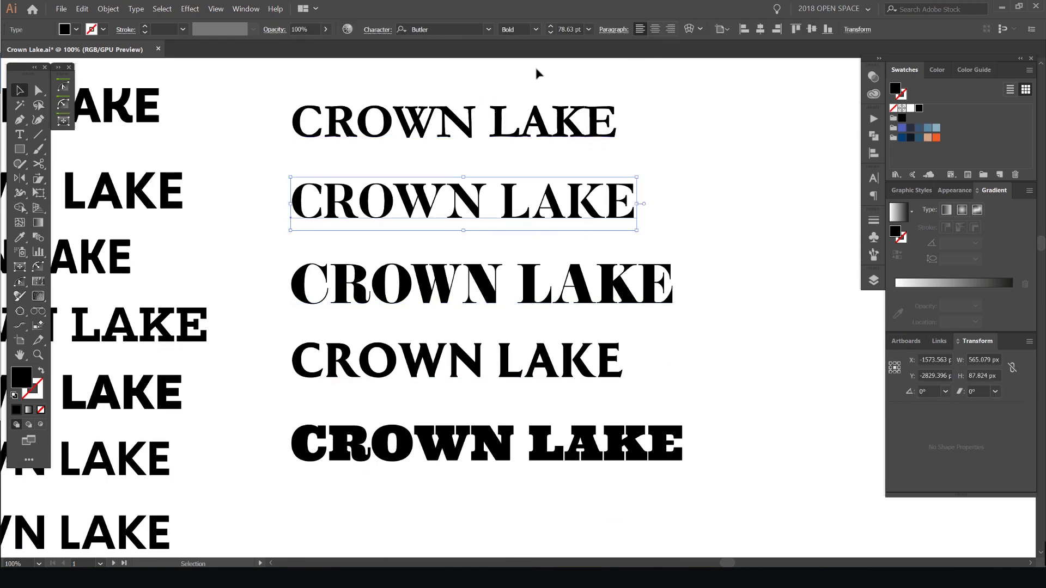
pyautogui.click(410, 30)
pyautogui.click(489, 271)
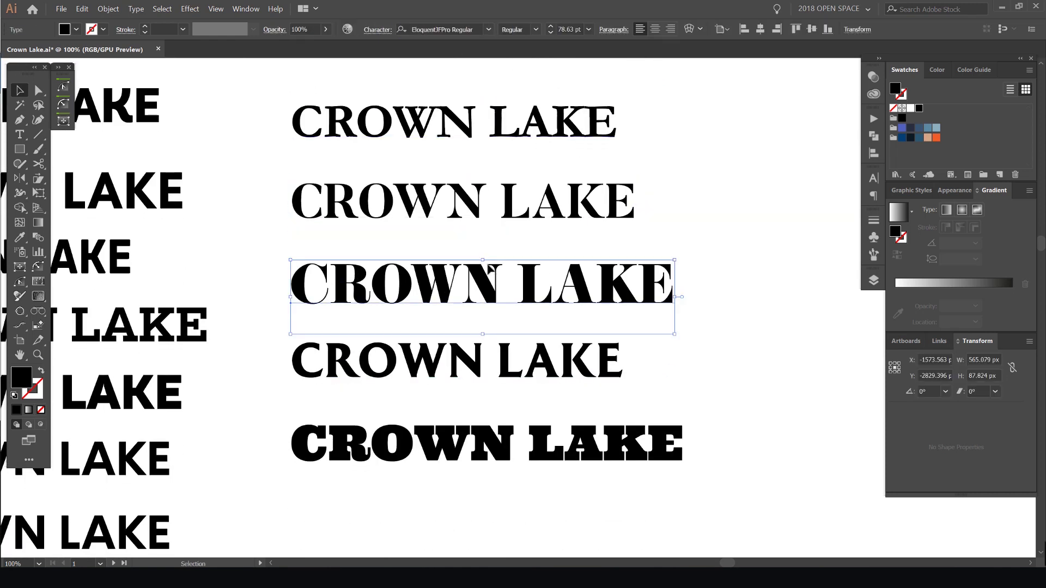
pyautogui.click(447, 28)
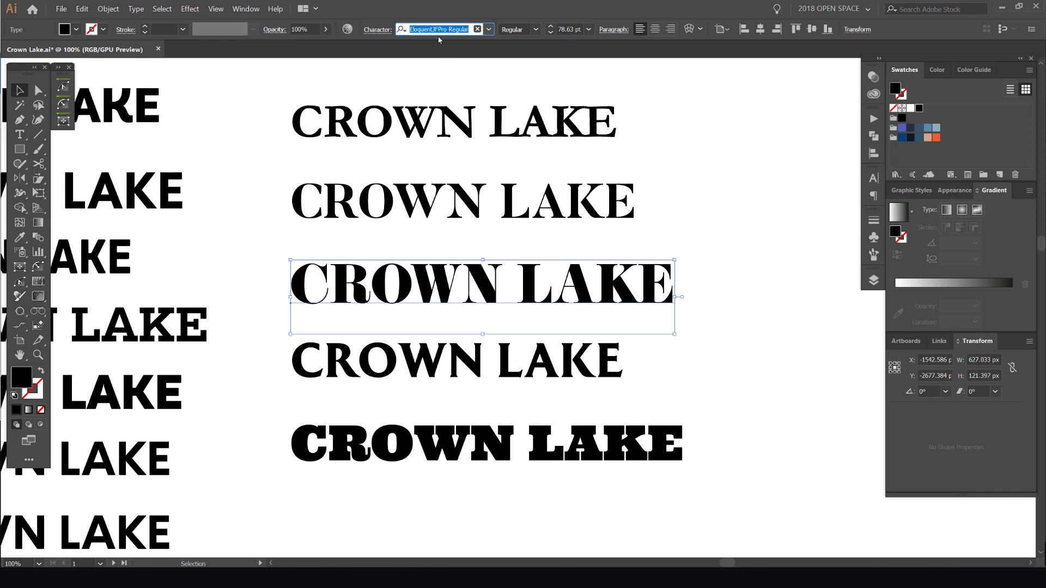
pyautogui.click(484, 354)
pyautogui.click(504, 460)
# Select the CROWN LAKE sample set in MADE Kenfolg and examine its letterforms and serifs up close
pyautogui.scroll(-3, 512, 341)
pyautogui.scroll(1, 490, 343)
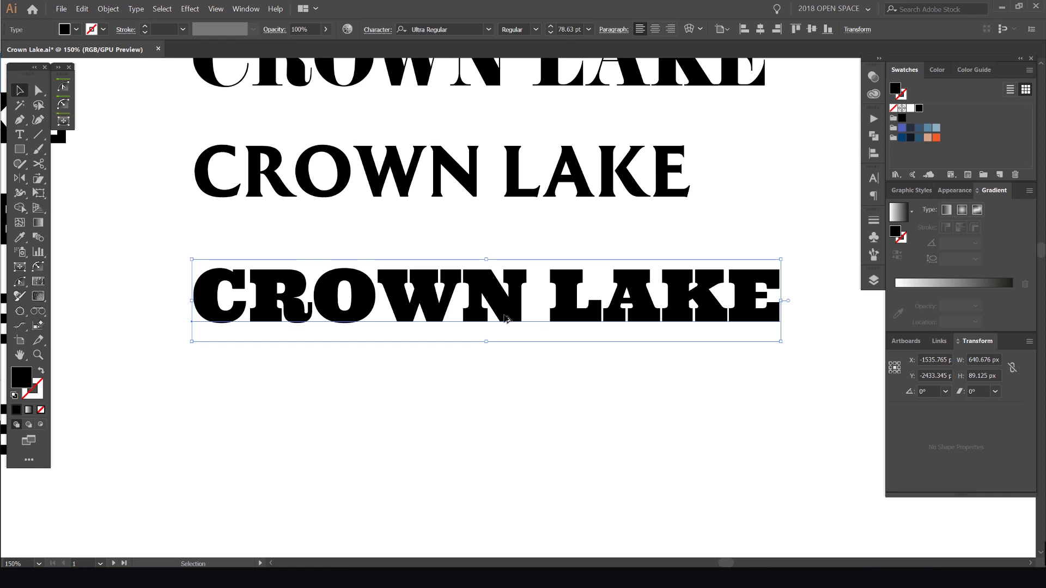
pyautogui.scroll(-3, 506, 319)
pyautogui.scroll(3, 474, 326)
pyautogui.click(447, 269)
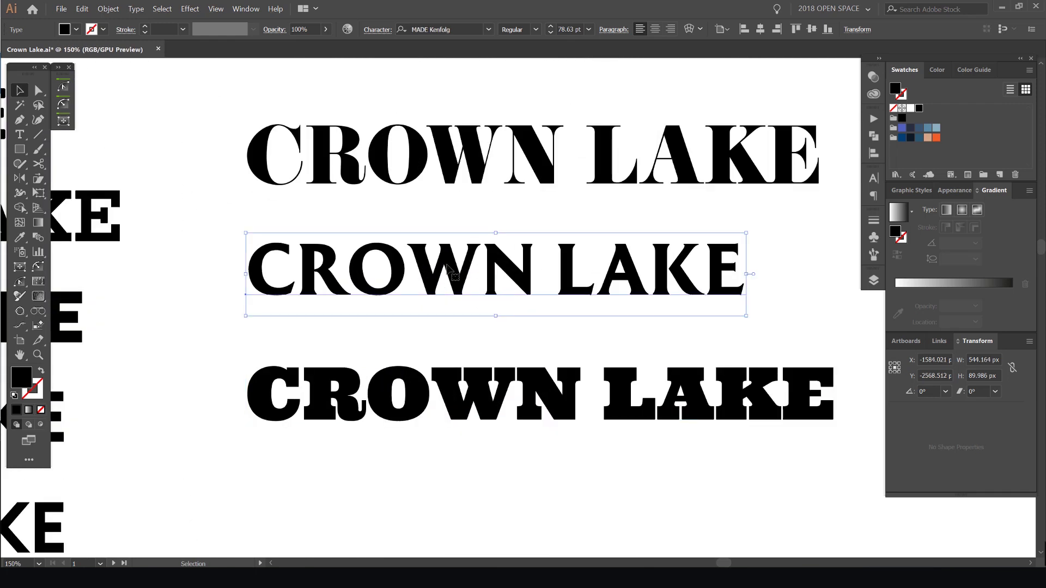
pyautogui.scroll(6, 334, 243)
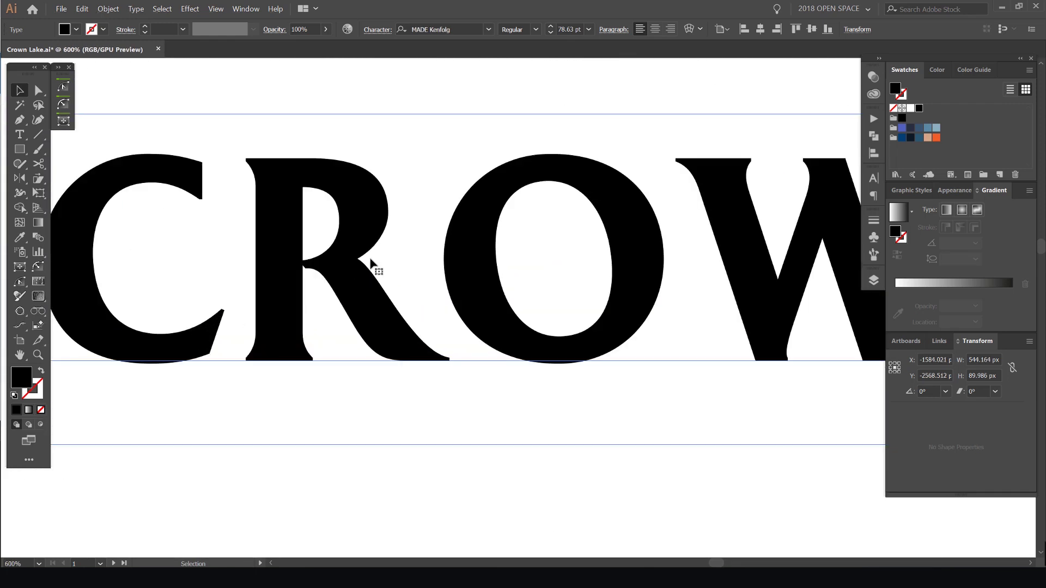
pyautogui.moveTo(429, 319); pyautogui.dragTo(597, 333)
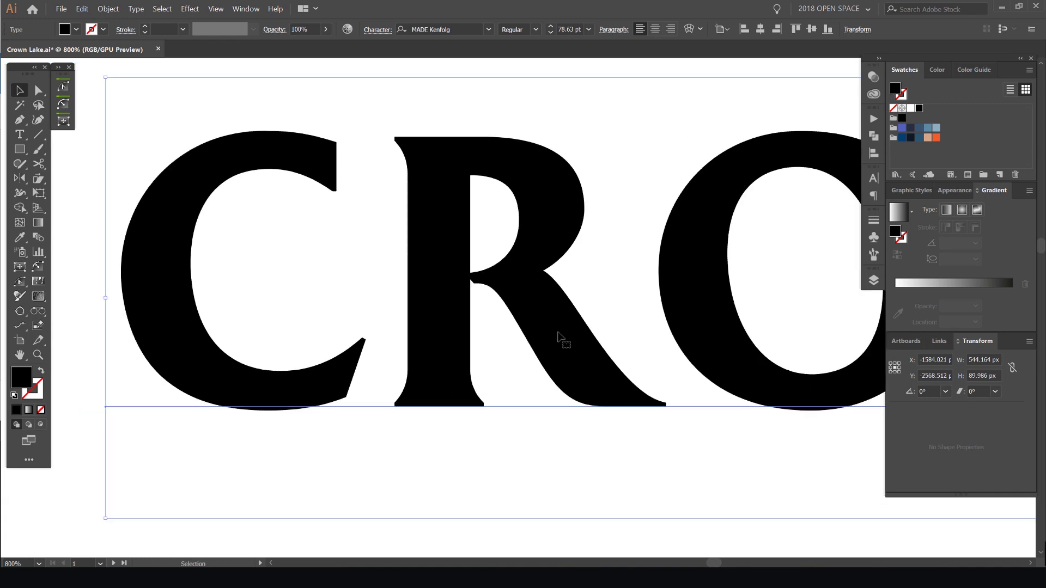
pyautogui.scroll(-1, 705, 405)
pyautogui.moveTo(831, 358); pyautogui.dragTo(249, 317)
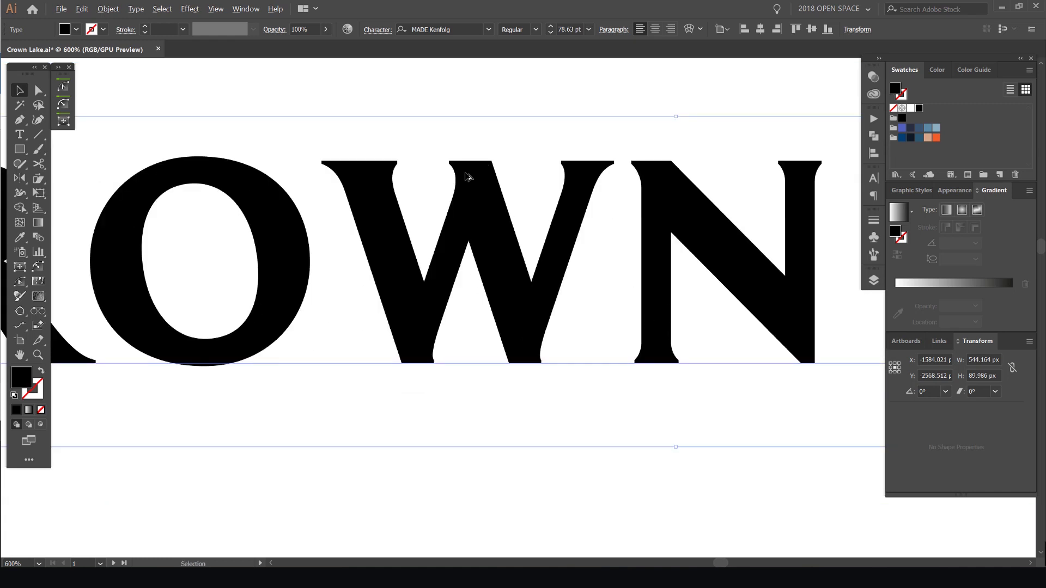
pyautogui.scroll(-2, 480, 175)
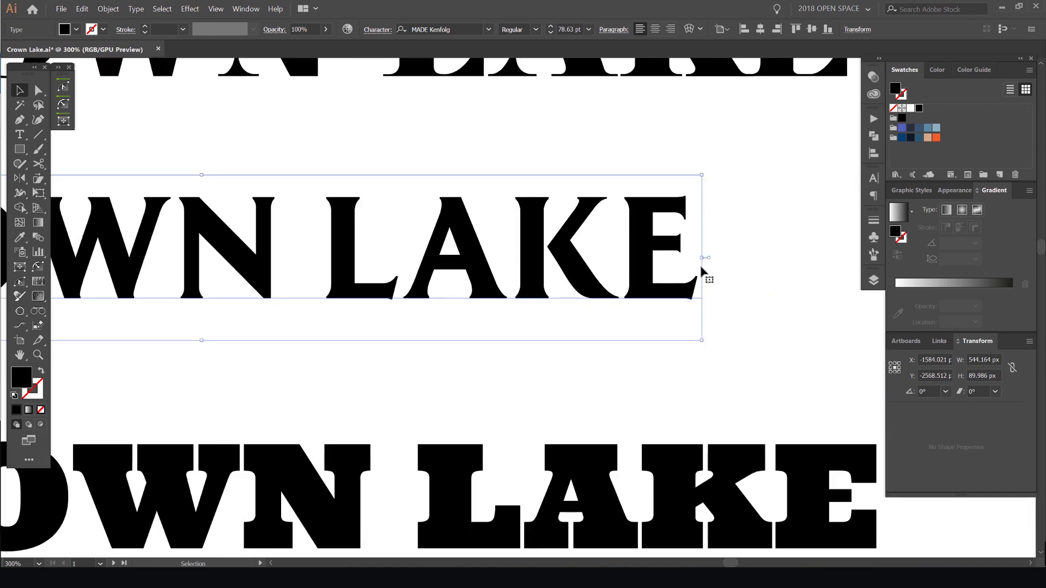
pyautogui.scroll(2, 569, 253)
# Deselect the sample, hide the panels and look over the uppercase and title-case Crown Lake wordmark layouts with the Melbourne tagline
pyautogui.scroll(-4, 526, 239)
pyautogui.moveTo(405, 308); pyautogui.dragTo(499, 314)
pyautogui.scroll(-4, 499, 319)
pyautogui.moveTo(562, 455); pyautogui.dragTo(590, 208)
pyautogui.scroll(1, 444, 175)
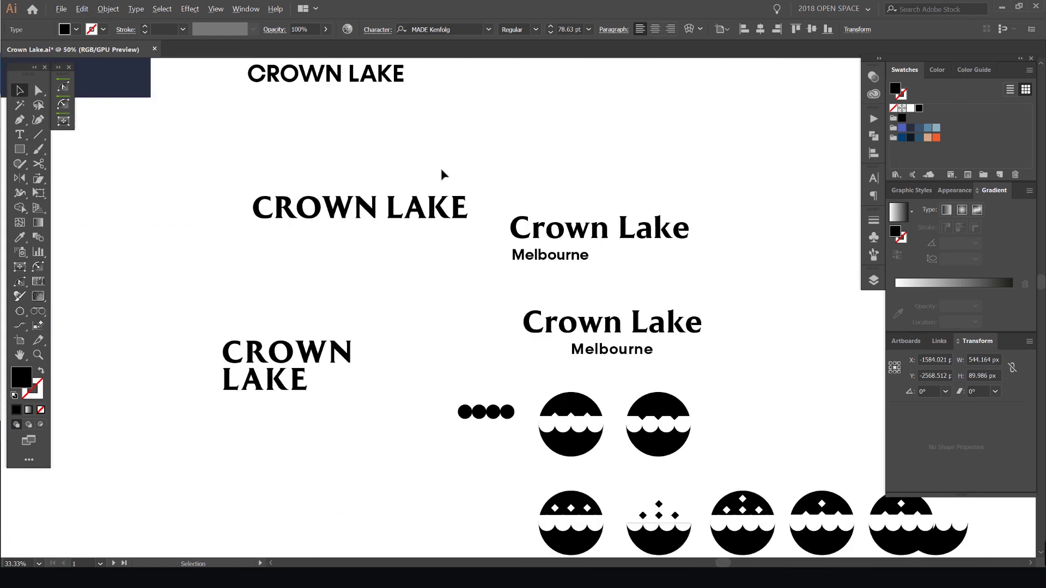
pyautogui.click(451, 147)
pyautogui.moveTo(455, 135); pyautogui.dragTo(481, 139)
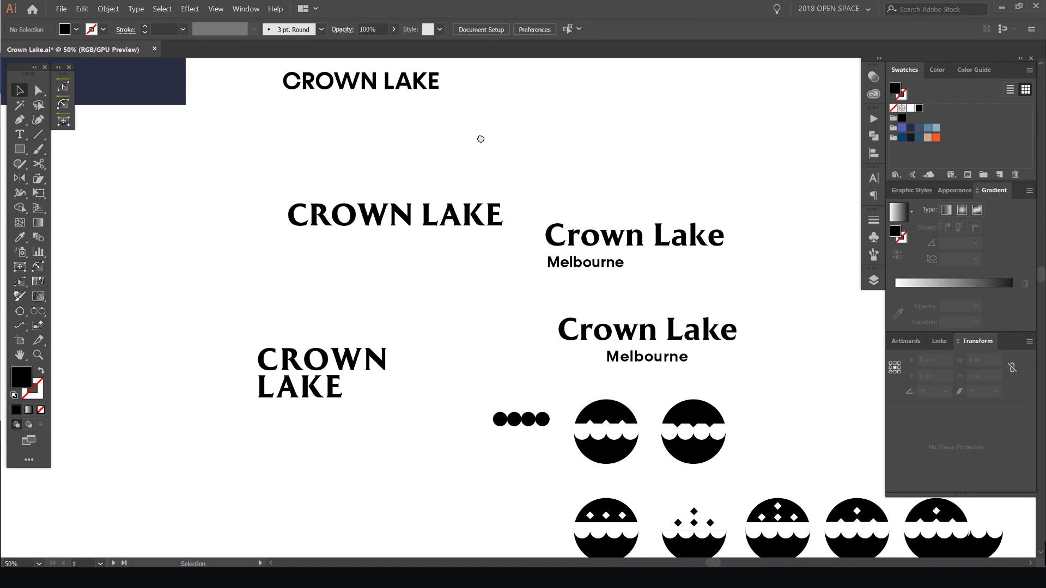
pyautogui.press('Tab')
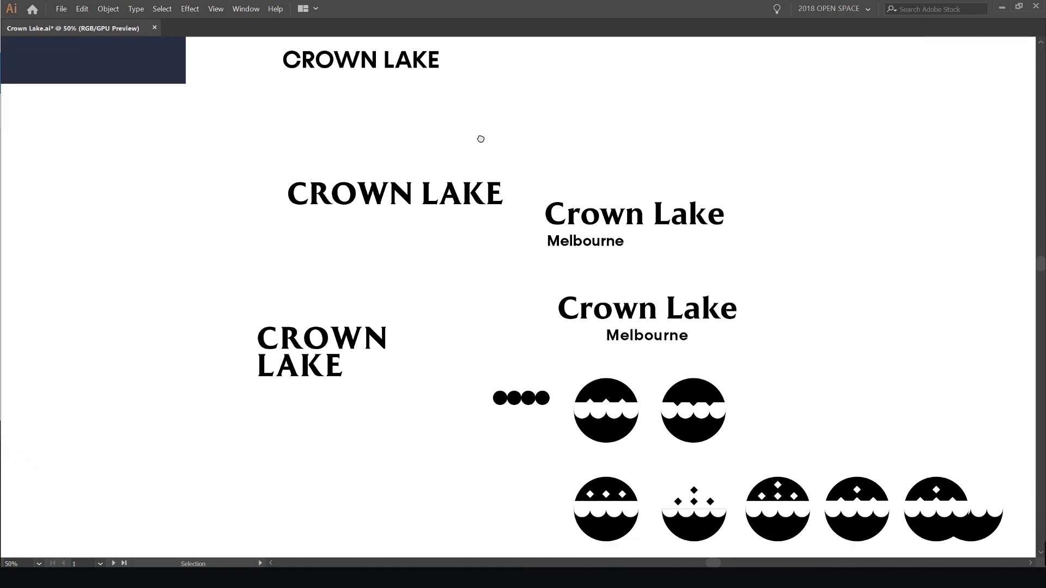
pyautogui.scroll(1, 503, 131)
pyautogui.click(515, 214)
pyautogui.moveTo(603, 366); pyautogui.dragTo(283, 316)
pyautogui.scroll(1, 508, 225)
pyautogui.click(589, 317)
pyautogui.scroll(-1, 611, 329)
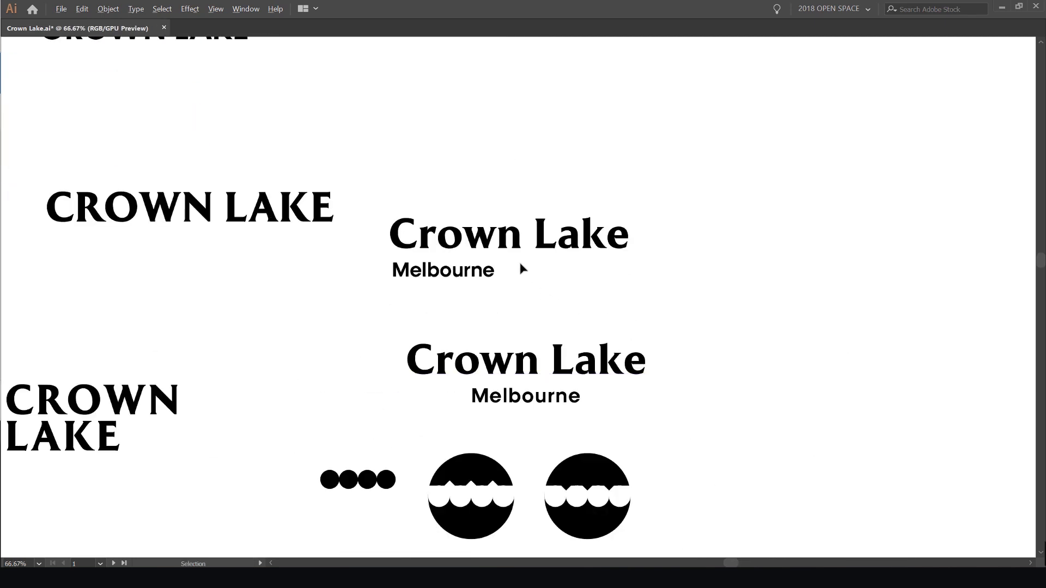
# Place a copy of the MADE Kenfolg sample in the empty area beside the title-case wordmarks and change its text to "Crown Lake"
pyautogui.scroll(-1, 527, 270)
pyautogui.moveTo(294, 82); pyautogui.dragTo(643, 310)
pyautogui.scroll(1, 642, 310)
pyautogui.moveTo(517, 212); pyautogui.dragTo(371, 155)
pyautogui.scroll(1, 511, 250)
pyautogui.doubleClick(500, 246)
pyautogui.tripleClick(518, 250)
pyautogui.write('dfkh')
pyautogui.press('BackSpace')
pyautogui.press('BackSpace')
pyautogui.press('BackSpace')
pyautogui.press('BackSpace')
pyautogui.write('Crown ')
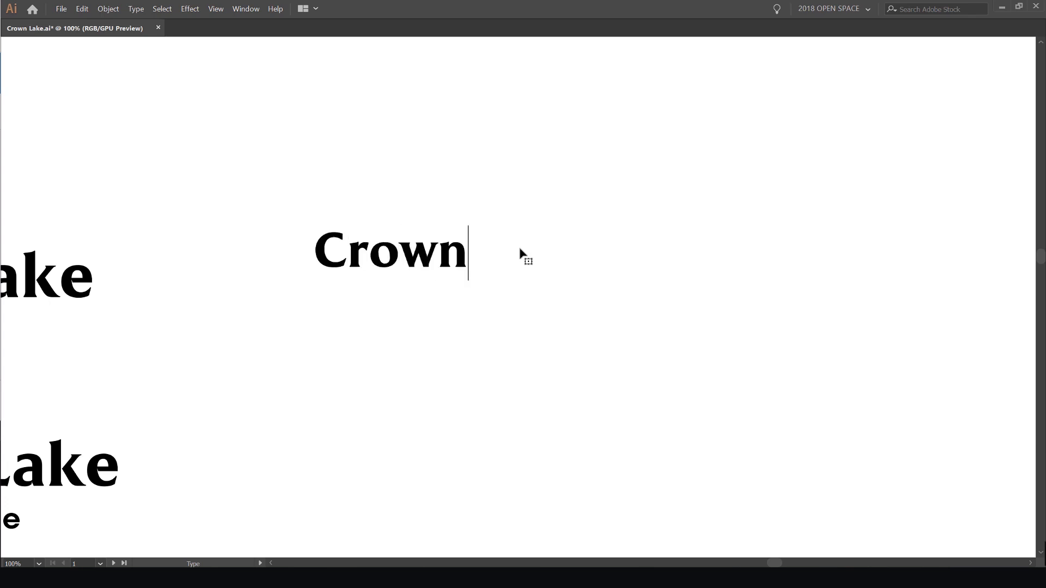
pyautogui.write('Lake')
pyautogui.press('Escape')
# Bring the panels back and select the new title-case Crown Lake text
pyautogui.moveTo(504, 252); pyautogui.dragTo(571, 231)
pyautogui.press('Tab')
pyautogui.moveTo(677, 243); pyautogui.dragTo(619, 236)
pyautogui.click(567, 192)
pyautogui.click(478, 254)
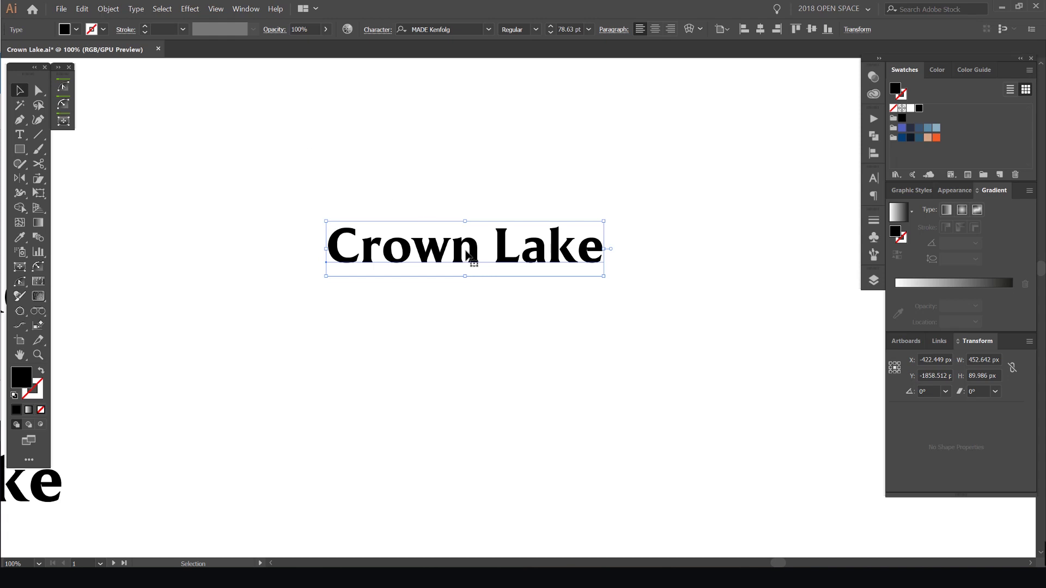
# Duplicate the title-case Crown Lake text beneath itself and change the copy to uppercase
pyautogui.scroll(1, 473, 219)
pyautogui.moveTo(545, 251); pyautogui.dragTo(545, 360)
pyautogui.click(136, 9)
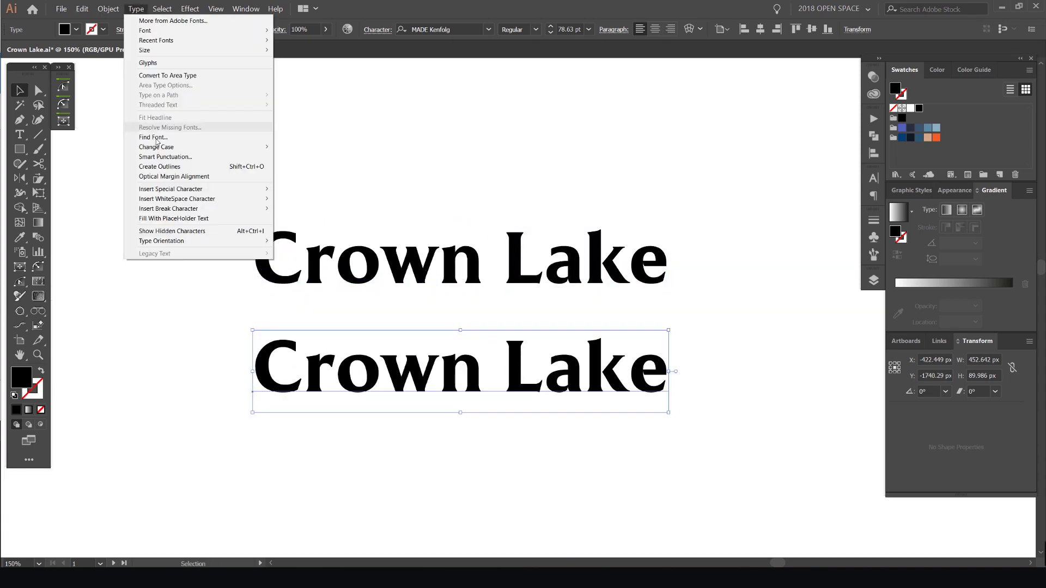
pyautogui.moveTo(194, 152)
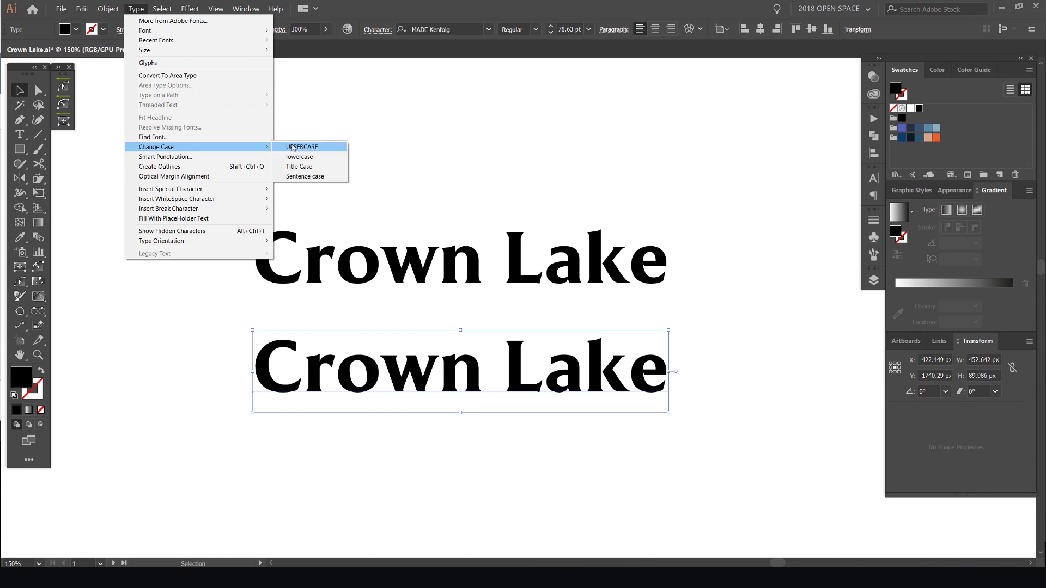
pyautogui.click(299, 149)
pyautogui.moveTo(521, 392); pyautogui.dragTo(493, 291)
pyautogui.scroll(-1, 588, 233)
pyautogui.moveTo(587, 242); pyautogui.dragTo(571, 257)
pyautogui.keyDown('shift'); pyautogui.click(580, 229); pyautogui.keyUp('shift')
pyautogui.moveTo(693, 245); pyautogui.dragTo(610, 282)
pyautogui.click(661, 205)
pyautogui.moveTo(659, 232); pyautogui.dragTo(626, 213)
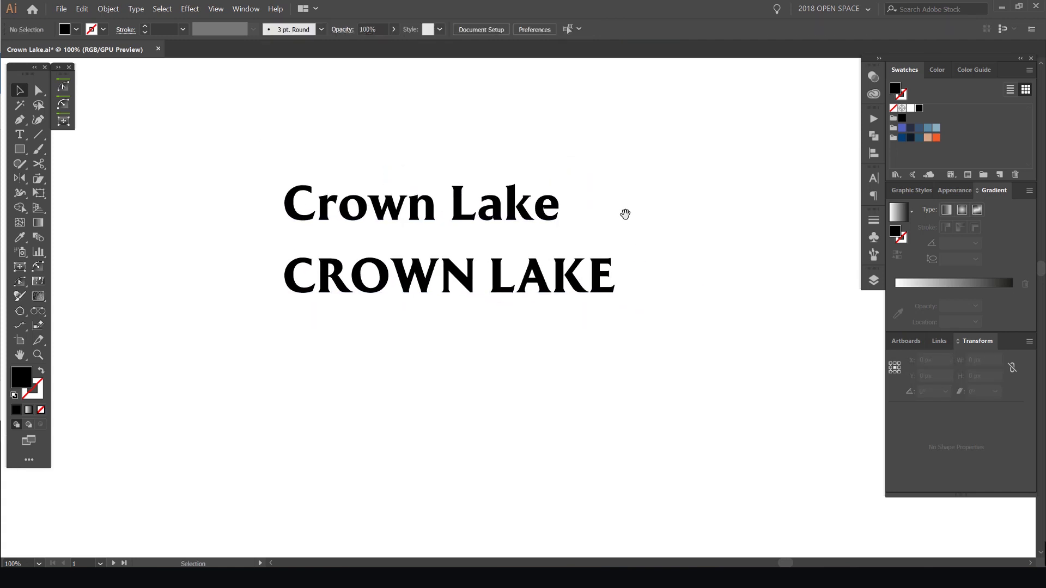
# Duplicate the uppercase CROWN LAKE line directly below it and change the copy to title case
pyautogui.moveTo(499, 273); pyautogui.dragTo(500, 336)
pyautogui.click(134, 10)
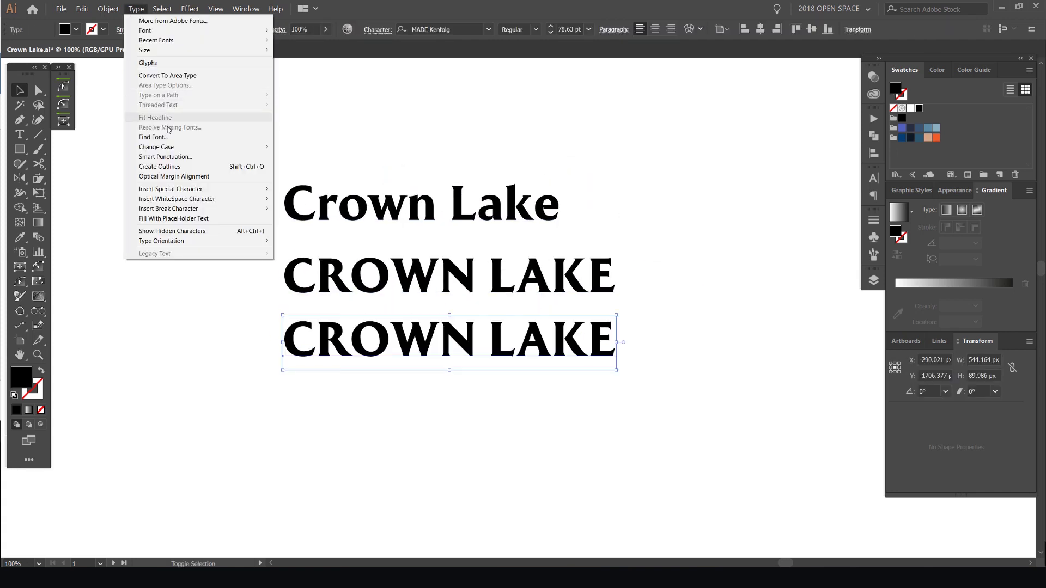
pyautogui.moveTo(222, 147)
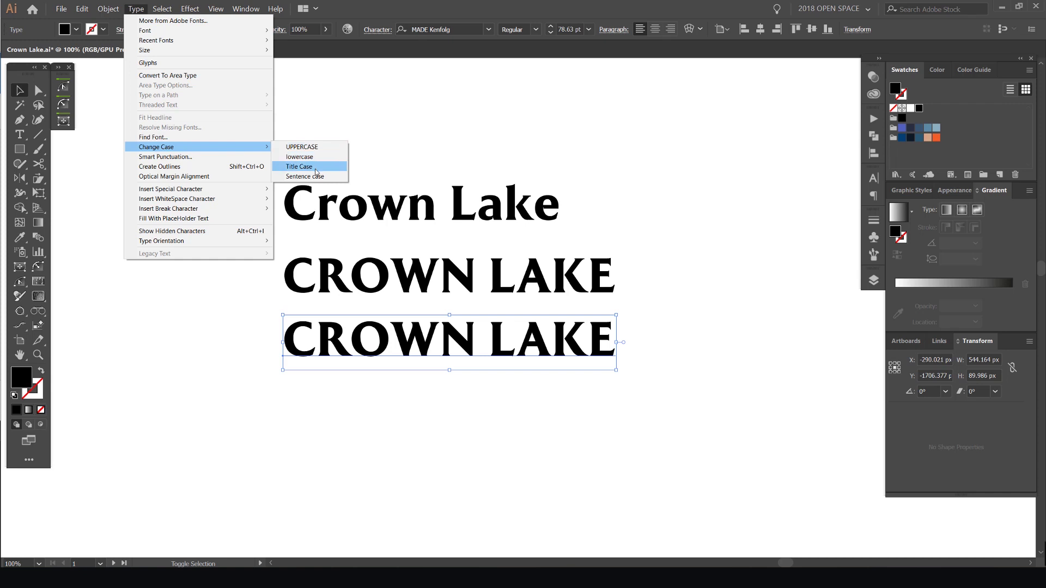
pyautogui.click(316, 167)
pyautogui.hotkey('ctrl', 'shift', 'a')
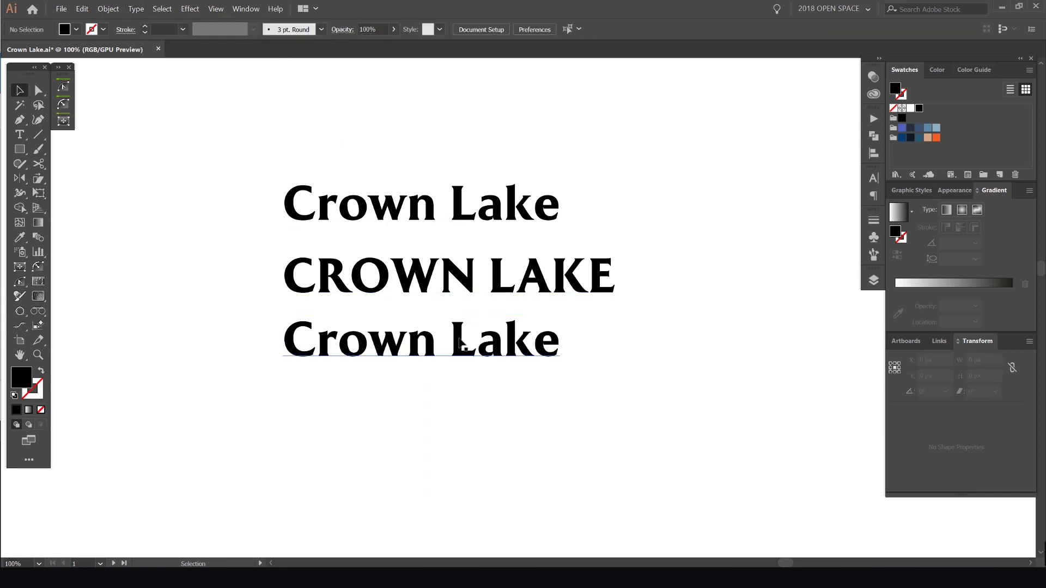
# Break the lowest Crown Lake copy into two stacked words and tighten the leading between them
pyautogui.doubleClick(462, 343)
pyautogui.press('Return')
pyautogui.hotkey('ctrl', 'a')
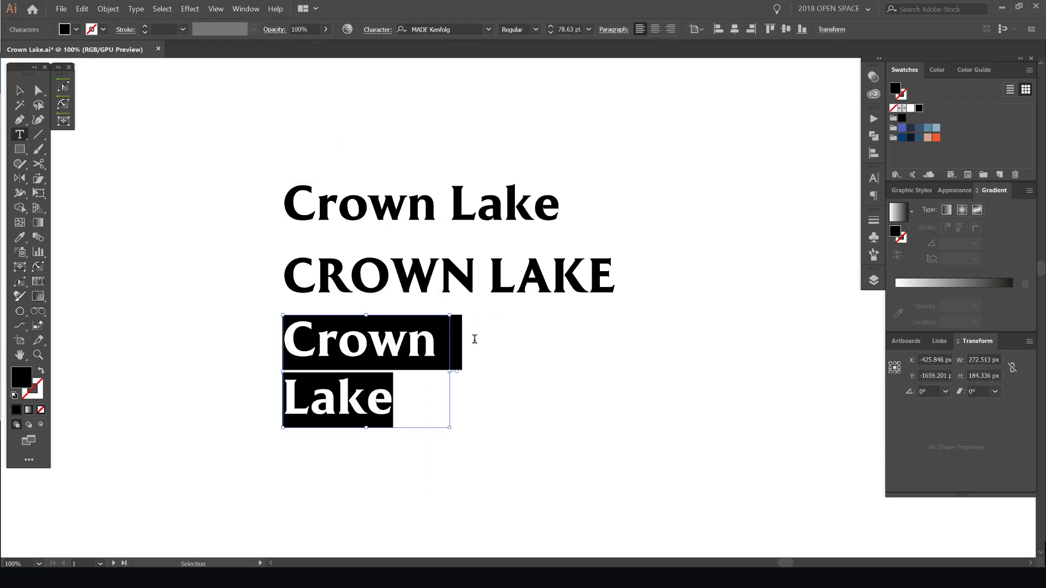
pyautogui.hotkey('alt', 'Up')
pyautogui.hotkey('alt', 'Up')
pyautogui.hotkey('alt', 'Up')
pyautogui.hotkey('alt', 'Up')
pyautogui.hotkey('alt', 'Up')
pyautogui.hotkey('alt', 'Up')
pyautogui.hotkey('alt', 'Up')
pyautogui.hotkey('alt', 'Up')
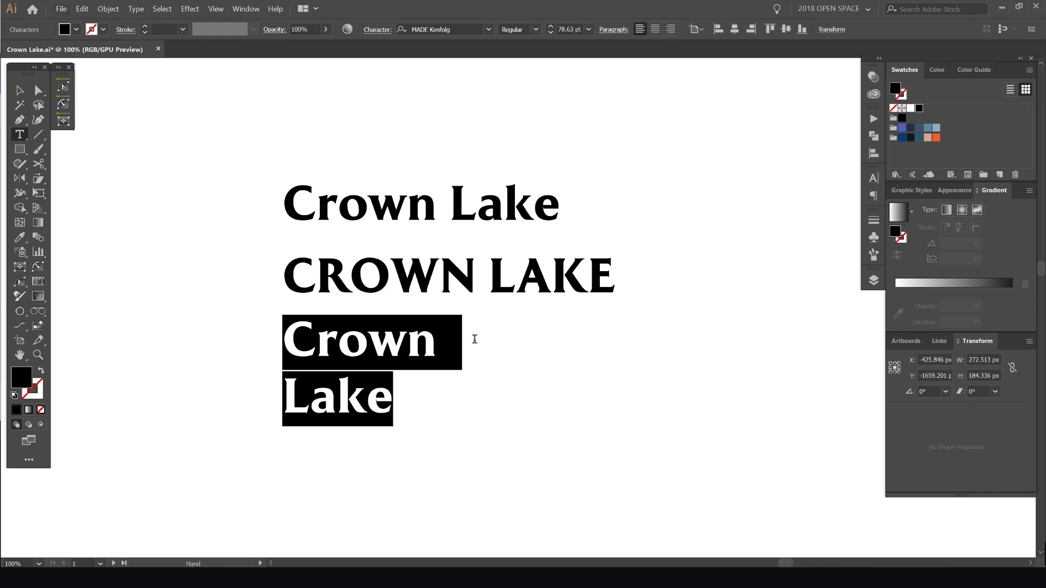
pyautogui.hotkey('alt', 'Up')
pyautogui.hotkey('alt', 'Up')
pyautogui.hotkey('alt', 'Up')
pyautogui.hotkey('alt', 'Up')
pyautogui.hotkey('alt', 'Up')
pyautogui.hotkey('alt', 'Up')
pyautogui.hotkey('alt', 'Up')
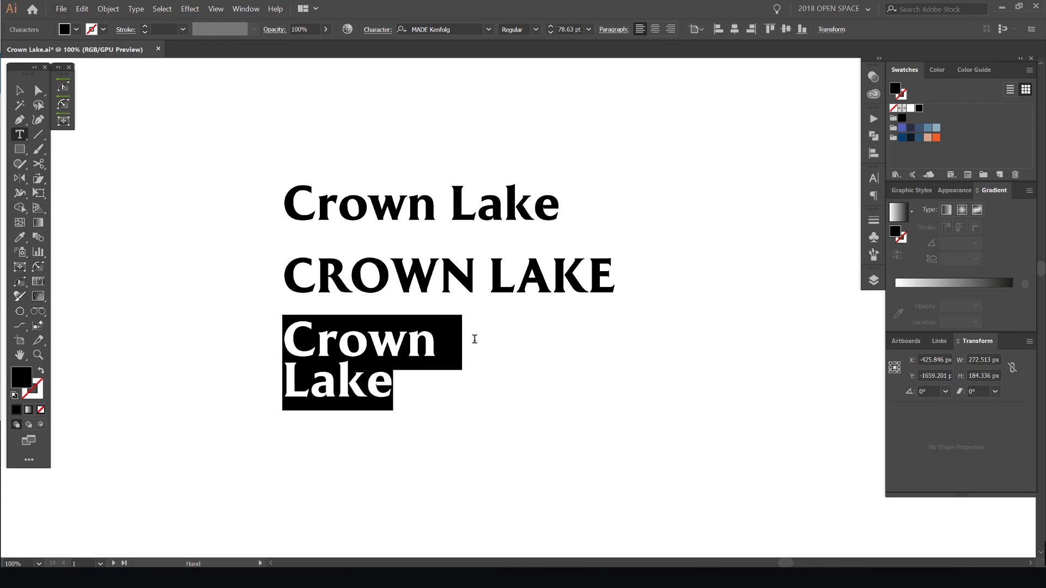
pyautogui.press('Escape')
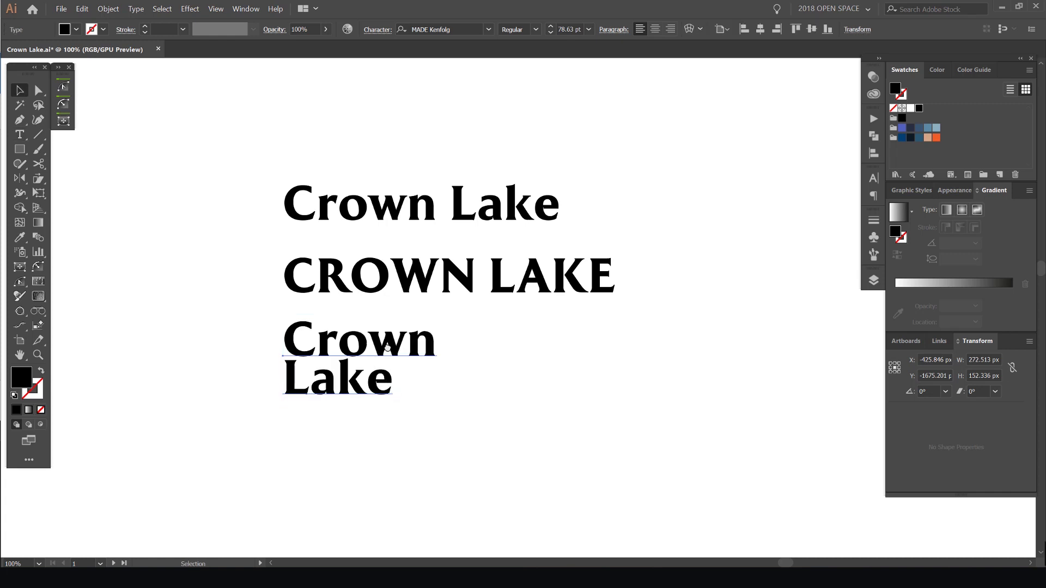
# Copy the one-line title-case Crown Lake wordmark into the empty area below and beside the two-line version
pyautogui.moveTo(396, 370); pyautogui.dragTo(378, 268)
pyautogui.moveTo(547, 207); pyautogui.dragTo(480, 217)
pyautogui.moveTo(426, 126); pyautogui.dragTo(605, 376)
pyautogui.scroll(1, 569, 357)
# Try narrower and wider letter spacing on the copied Crown Lake wordmark and leave it tightly tracked
pyautogui.hotkey('alt', 'Left')
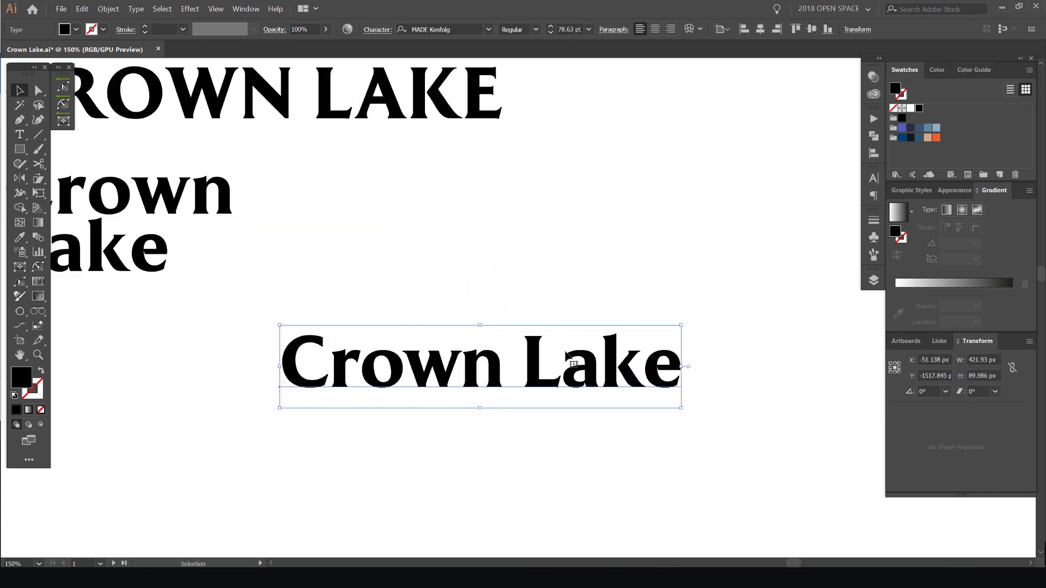
pyautogui.hotkey('alt', 'Right')
pyautogui.hotkey('alt', 'Right')
pyautogui.hotkey('alt', 'Right')
pyautogui.hotkey('alt', 'Right')
pyautogui.hotkey('alt', 'Right')
pyautogui.hotkey('alt', 'Right')
pyautogui.hotkey('alt', 'Right')
pyautogui.hotkey('alt', 'Left')
pyautogui.hotkey('alt', 'Left')
pyautogui.hotkey('alt', 'Left')
pyautogui.hotkey('alt', 'Left')
pyautogui.hotkey('alt', 'Left')
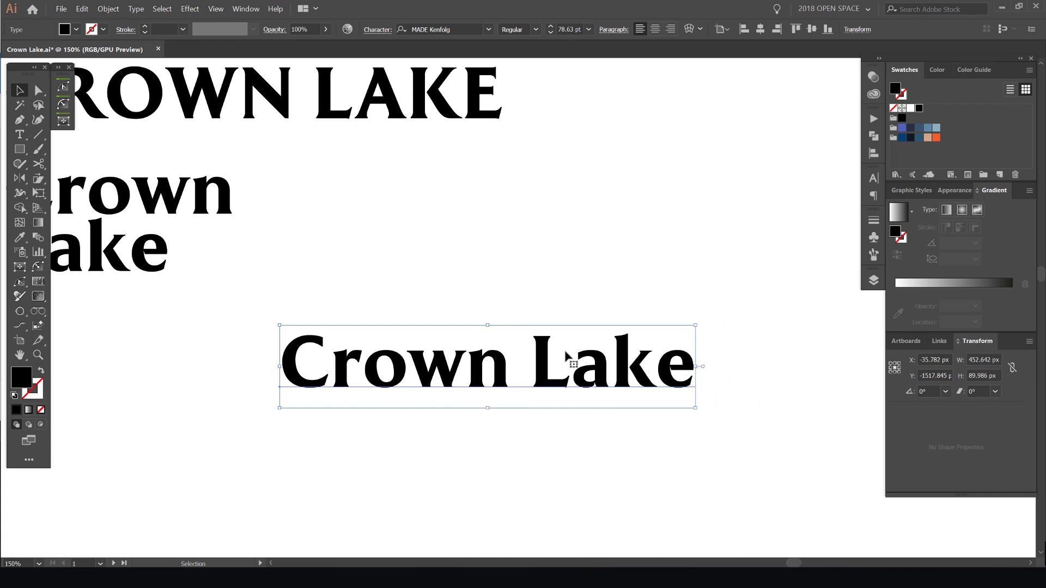
pyautogui.hotkey('alt', 'Left')
pyautogui.hotkey('alt', 'Left')
pyautogui.hotkey('alt', 'Left')
pyautogui.hotkey('alt', 'Left')
pyautogui.hotkey('alt', 'Left')
pyautogui.hotkey('alt', 'Left')
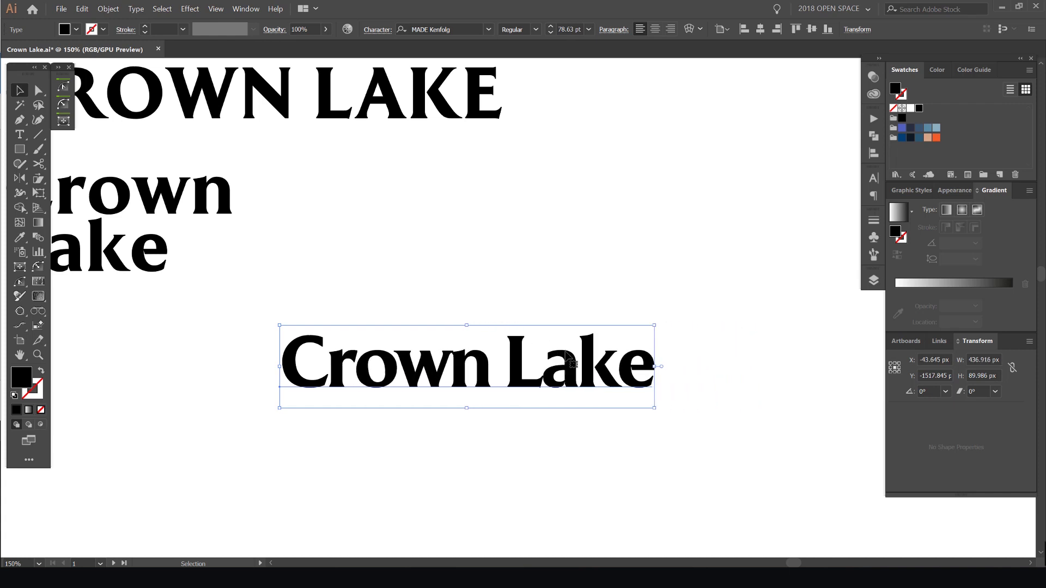
# Make another copy of the tightly tracked Crown Lake wordmark and widen its letter spacing
pyautogui.moveTo(519, 374); pyautogui.dragTo(541, 368)
pyautogui.hotkey('ctrl', 'shift', 'a')
pyautogui.hotkey('alt', 'Right')
pyautogui.hotkey('alt', 'Right')
pyautogui.hotkey('alt', 'Right')
pyautogui.hotkey('alt', 'Right')
pyautogui.hotkey('alt', 'Right')
pyautogui.hotkey('alt', 'Right')
pyautogui.hotkey('ctrl', '-')
pyautogui.hotkey('ctrl', '-')
# Move the tight and wide Crown Lake versions under the two-line version, aligned to the same starting edge
pyautogui.moveTo(517, 297); pyautogui.dragTo(644, 359)
pyautogui.scroll(-1, 592, 275)
pyautogui.moveTo(597, 290); pyautogui.dragTo(436, 305)
pyautogui.moveTo(566, 362); pyautogui.dragTo(412, 353)
pyautogui.moveTo(541, 379); pyautogui.dragTo(414, 191)
pyautogui.moveTo(435, 236); pyautogui.dragTo(551, 213)
# Hide the panels and adjust the vertical gaps between the stacked Crown Lake variations
pyautogui.press('Tab')
pyautogui.click(722, 135)
pyautogui.scroll(1, 624, 171)
pyautogui.press('Tab')
pyautogui.press('Tab')
pyautogui.moveTo(560, 175); pyautogui.dragTo(561, 153)
pyautogui.moveTo(497, 380); pyautogui.dragTo(497, 399)
pyautogui.moveTo(497, 332); pyautogui.dragTo(498, 344)
pyautogui.click(597, 203)
pyautogui.moveTo(597, 203); pyautogui.dragTo(598, 192)
pyautogui.hotkey('ctrl', '+')
pyautogui.moveTo(605, 234); pyautogui.dragTo(561, 405)
pyautogui.scroll(-2, 570, 389)
pyautogui.moveTo(557, 253); pyautogui.dragTo(576, 192)
pyautogui.scroll(2, 525, 339)
pyautogui.moveTo(633, 373); pyautogui.dragTo(566, 227)
pyautogui.hotkey('ctrl', '-')
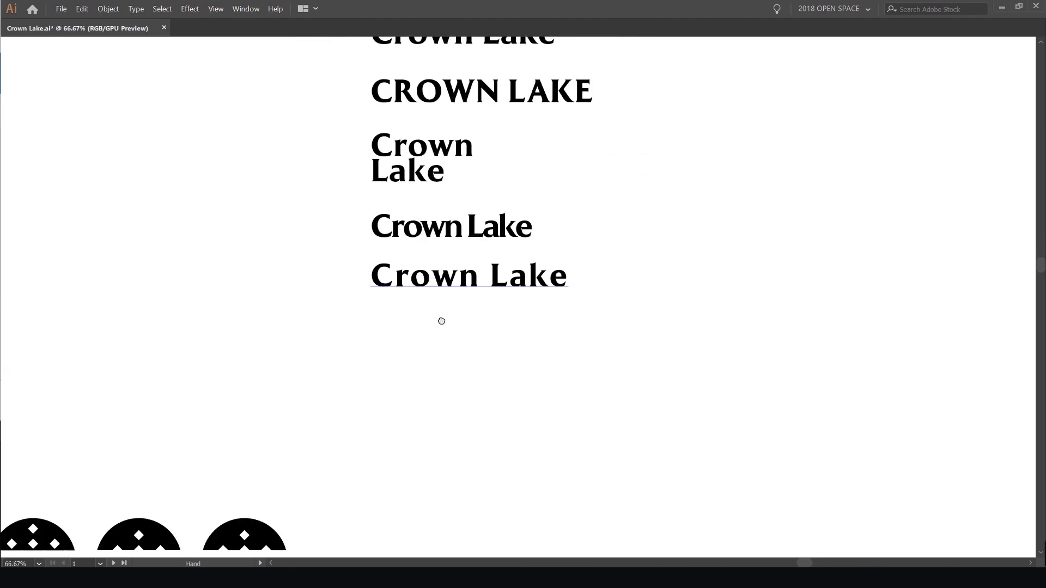
# Duplicate the widely spaced Crown Lake line below itself and tighten the copy's letter spacing
pyautogui.scroll(1, 466, 305)
pyautogui.moveTo(484, 318); pyautogui.dragTo(736, 312)
pyautogui.hotkey('alt', 'Left')
pyautogui.hotkey('alt', 'Left')
pyautogui.hotkey('alt', 'Left')
pyautogui.hotkey('alt', 'Left')
pyautogui.hotkey('alt', 'Left')
# Examine the left-aligned and centered title-case Crown Lake layouts with the Melbourne tagline
pyautogui.scroll(-1, 675, 276)
pyautogui.click(644, 307)
pyautogui.scroll(1, 406, 224)
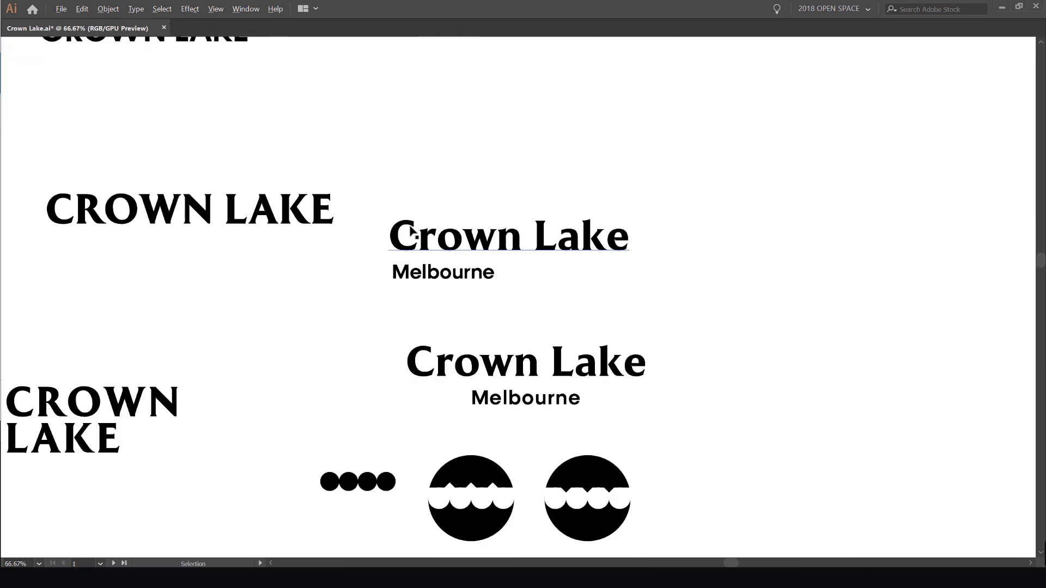
pyautogui.moveTo(558, 249); pyautogui.dragTo(518, 187)
pyautogui.scroll(1, 393, 215)
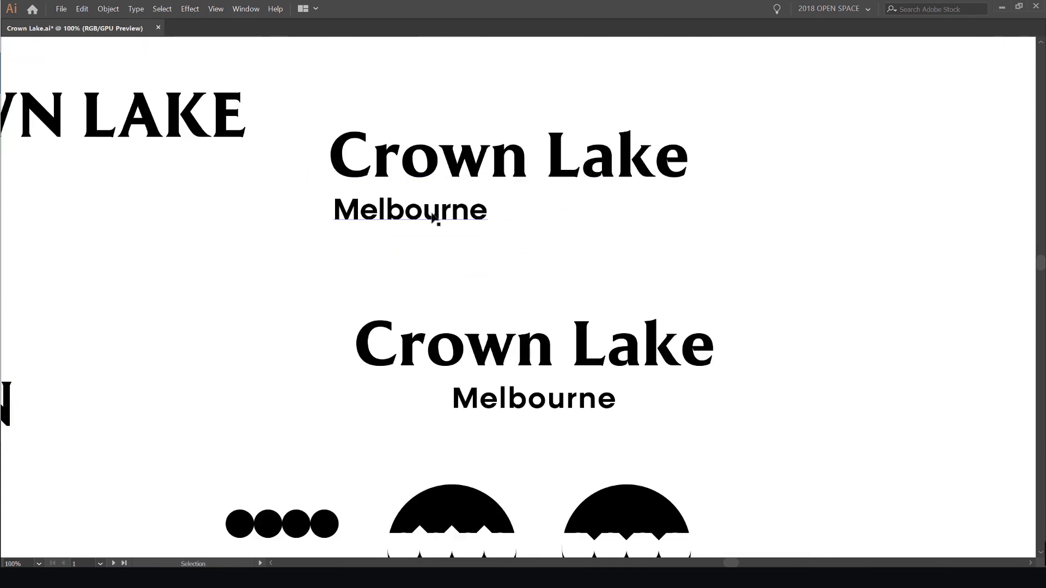
pyautogui.scroll(1, 493, 425)
pyautogui.moveTo(653, 416); pyautogui.dragTo(558, 384)
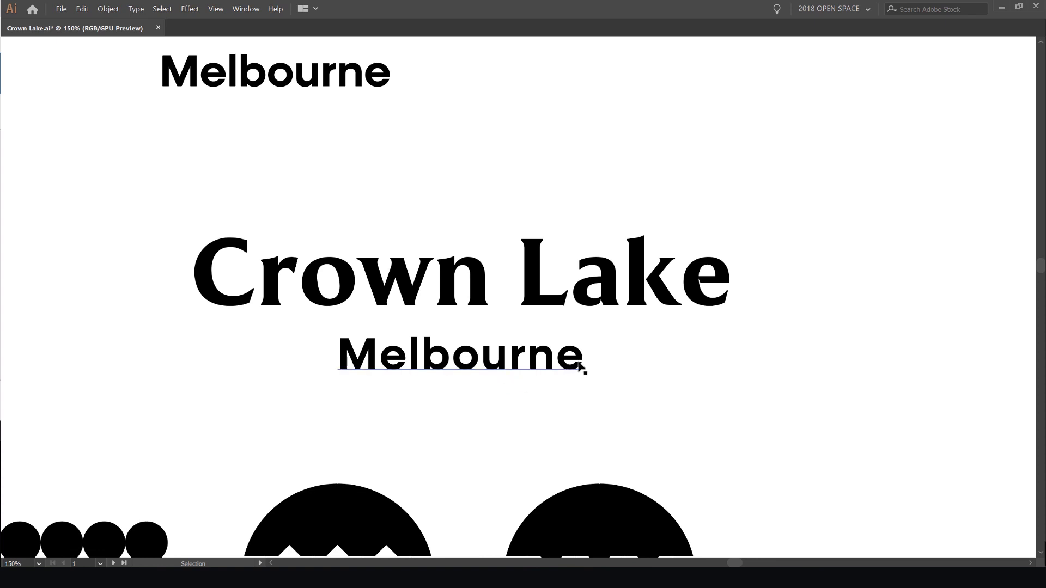
pyautogui.scroll(-4, 538, 354)
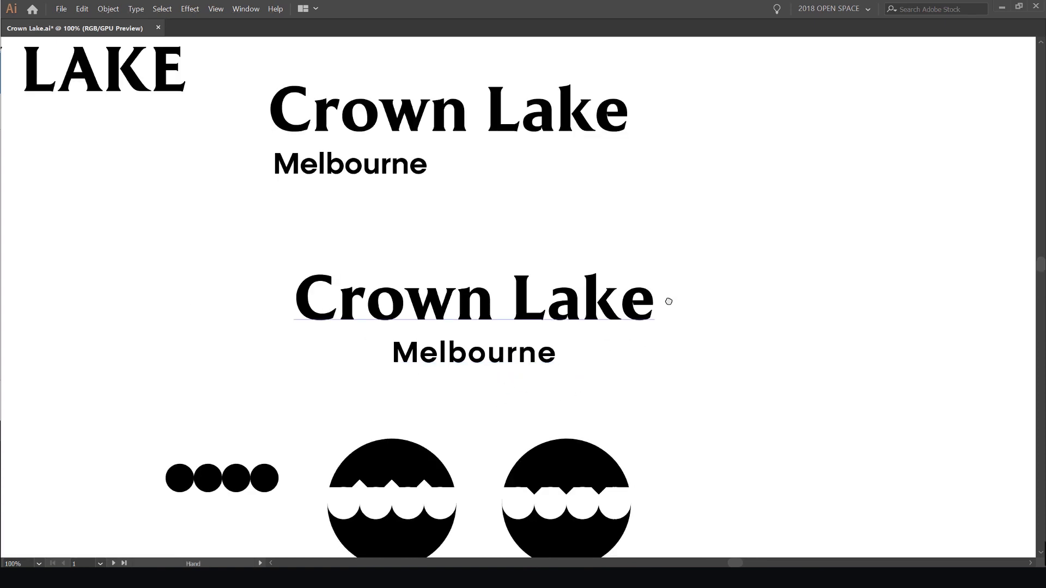
pyautogui.scroll(2, 561, 280)
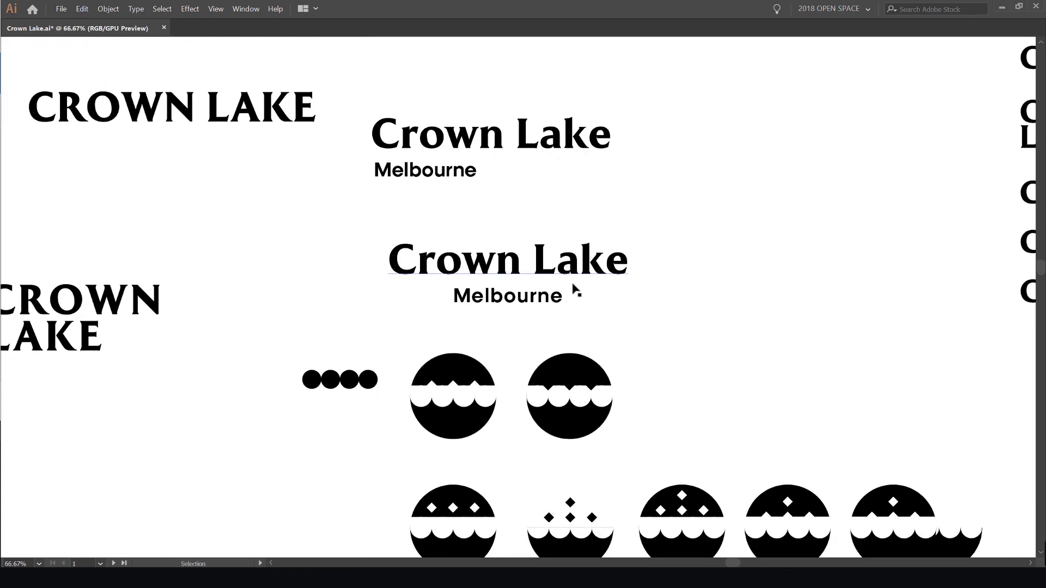
pyautogui.scroll(1, 553, 313)
pyautogui.scroll(1, 562, 233)
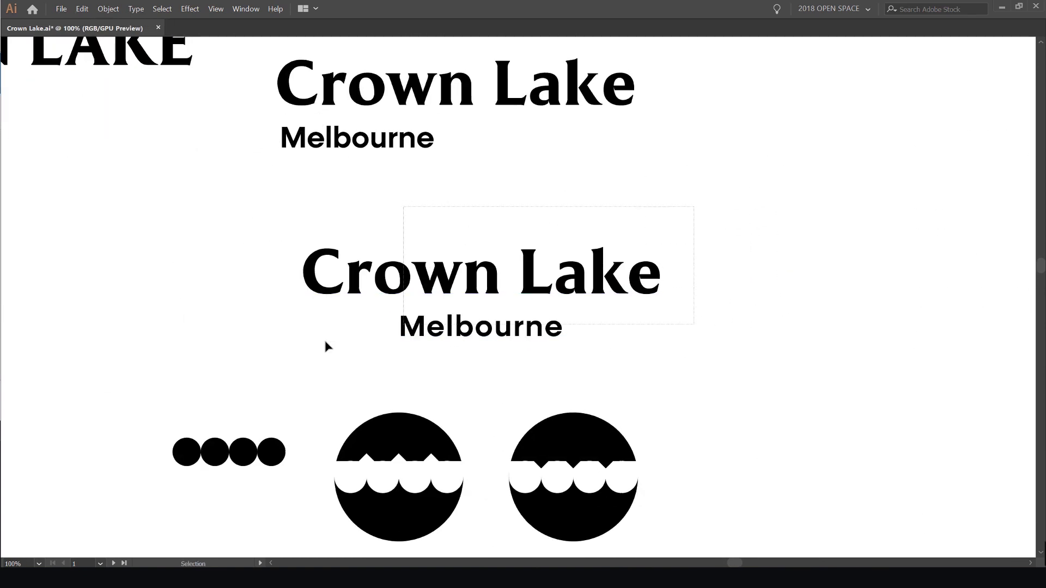
# Select the centered Melbourne tagline, show the panels and set its Konnect font weight to Medium
pyautogui.click(383, 306)
pyautogui.scroll(1, 398, 306)
pyautogui.click(553, 406)
pyautogui.click(558, 348)
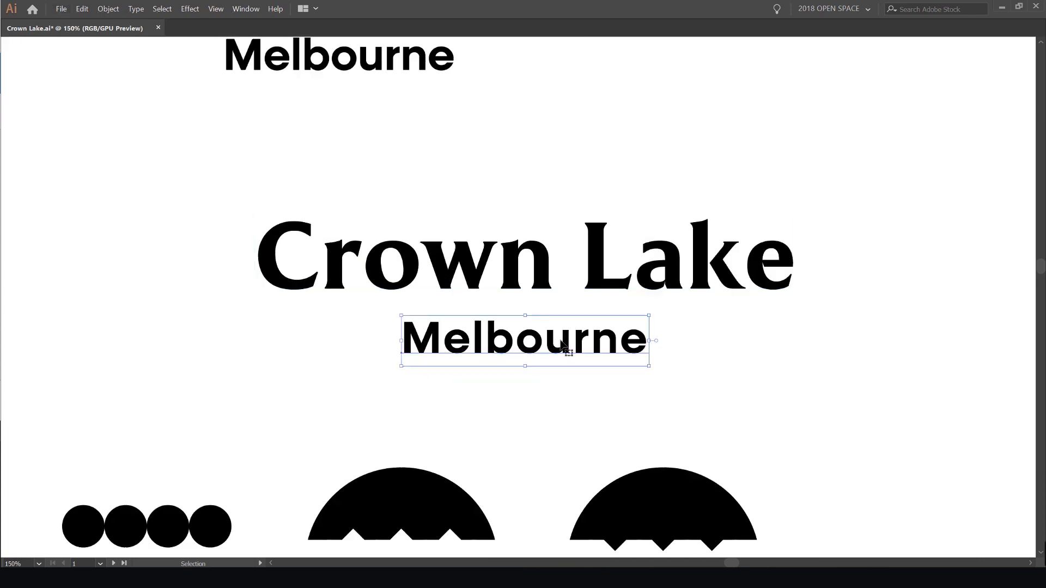
pyautogui.press('Tab')
pyautogui.moveTo(587, 369); pyautogui.dragTo(570, 310)
pyautogui.click(493, 24)
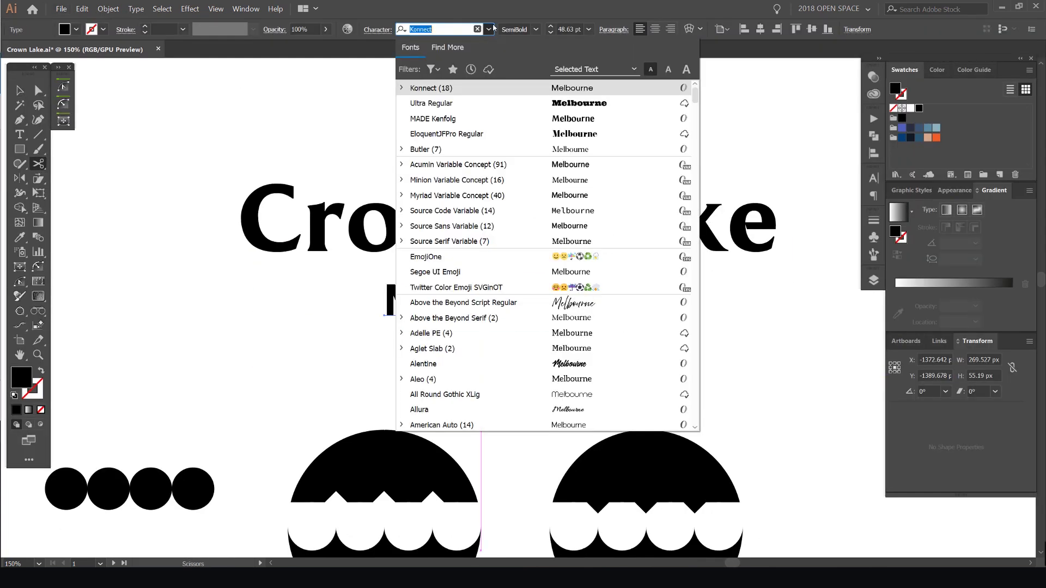
pyautogui.click(489, 29)
pyautogui.click(536, 30)
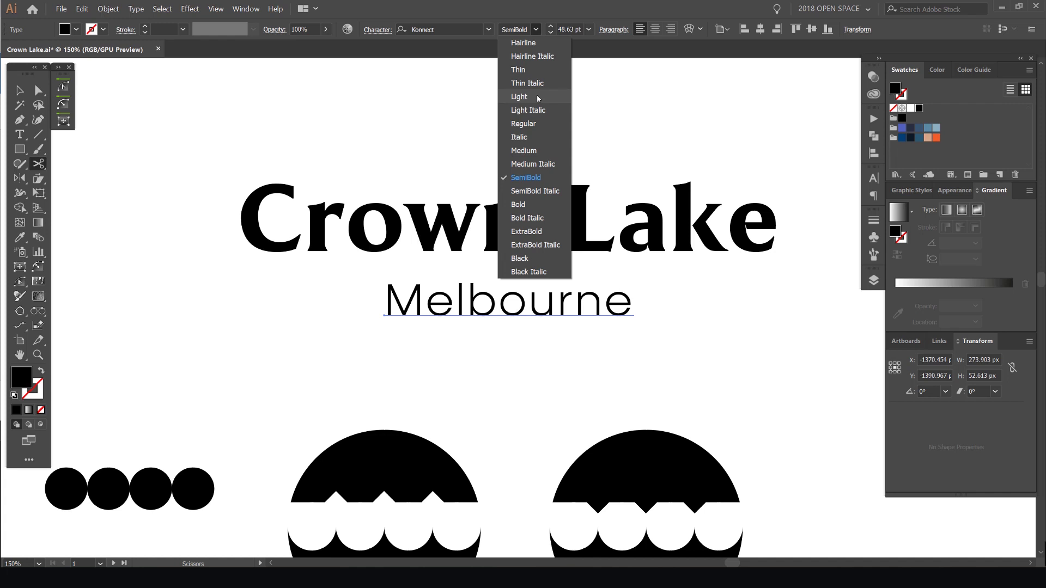
pyautogui.click(523, 151)
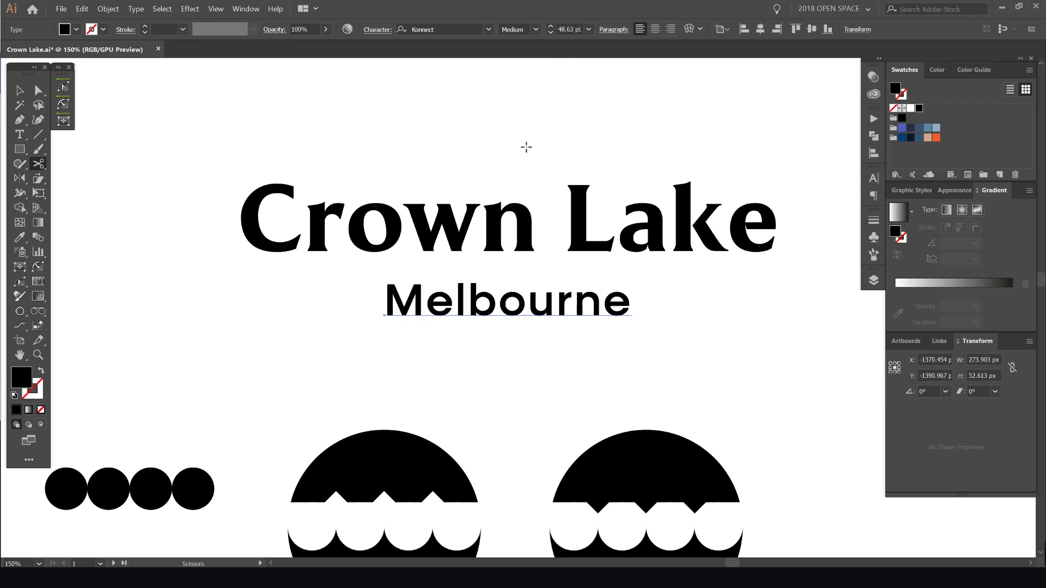
# Move the centered Melbourne tagline up closer to the Crown Lake wordmark and check the combined lockup
pyautogui.press('v')
pyautogui.moveTo(518, 308); pyautogui.dragTo(517, 295)
pyautogui.scroll(-4, 609, 327)
pyautogui.moveTo(700, 297); pyautogui.dragTo(623, 238)
pyautogui.keyDown('shift'); pyautogui.click(527, 250); pyautogui.keyUp('shift')
pyautogui.hotkey('ctrl', '+')
pyautogui.hotkey('ctrl', '+')
pyautogui.hotkey('ctrl', '+')
pyautogui.hotkey('ctrl', '+')
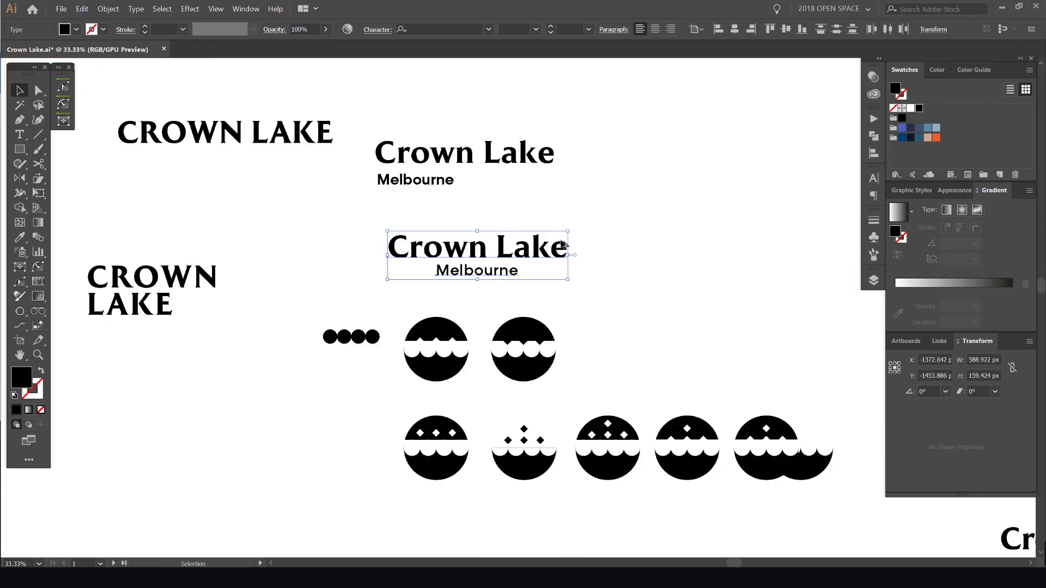
pyautogui.moveTo(703, 291); pyautogui.dragTo(537, 342)
pyautogui.click(560, 375)
# Hide the panels and look over the circular wave-and-diamond symbol variations beneath the centered wordmark
pyautogui.scroll(-2, 560, 376)
pyautogui.moveTo(581, 376); pyautogui.dragTo(511, 225)
pyautogui.scroll(-2, 550, 250)
pyautogui.press('Tab')
pyautogui.scroll(2, 492, 222)
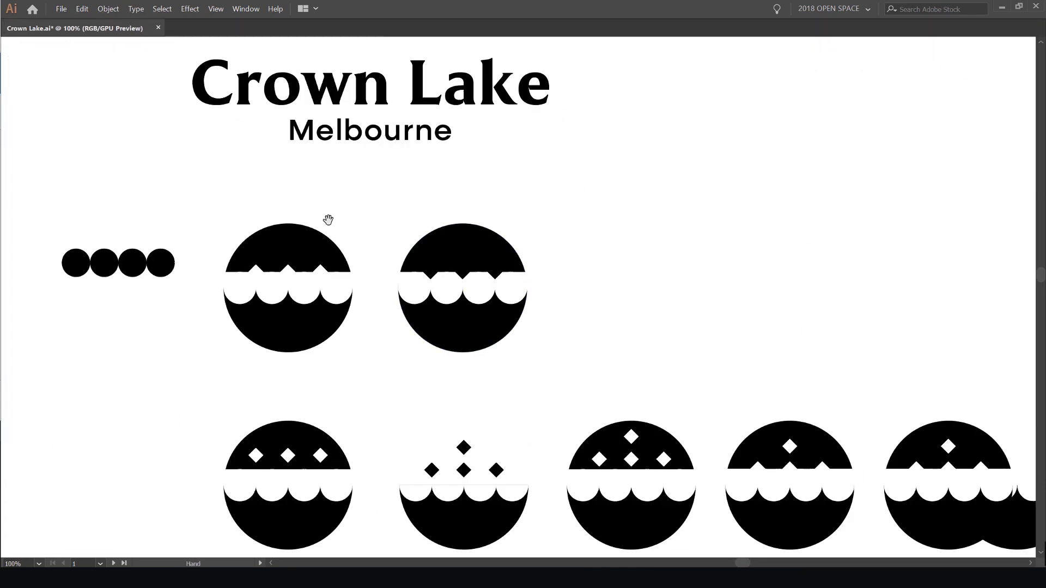
pyautogui.moveTo(328, 225); pyautogui.dragTo(402, 213)
pyautogui.moveTo(242, 241); pyautogui.dragTo(415, 177)
pyautogui.moveTo(680, 196); pyautogui.dragTo(430, 93)
pyautogui.moveTo(543, 134); pyautogui.dragTo(245, 102)
pyautogui.scroll(-3, 525, 196)
pyautogui.scroll(2, 451, 185)
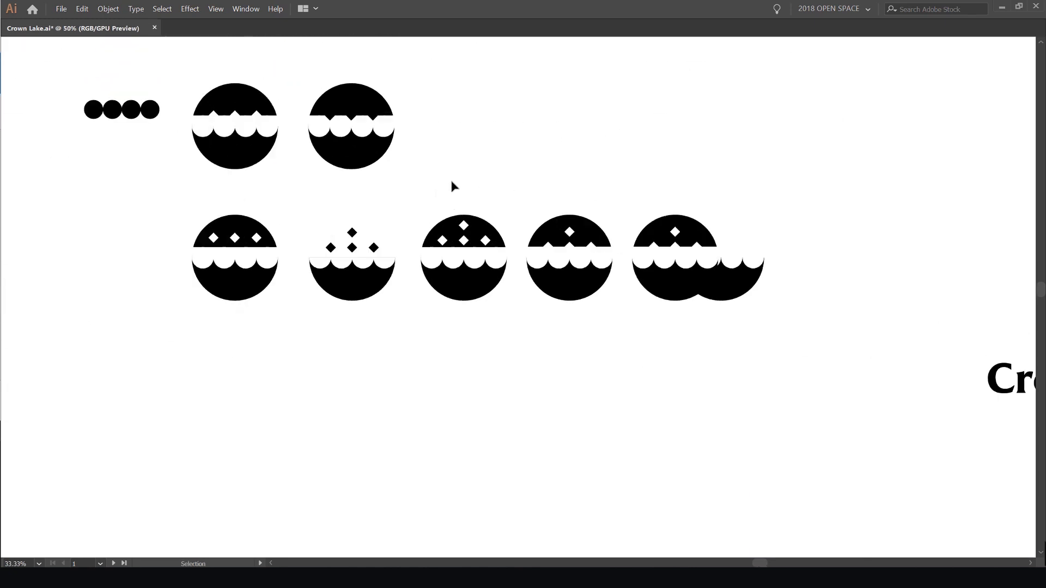
pyautogui.moveTo(451, 185); pyautogui.dragTo(587, 239)
pyautogui.moveTo(580, 195); pyautogui.dragTo(558, 248)
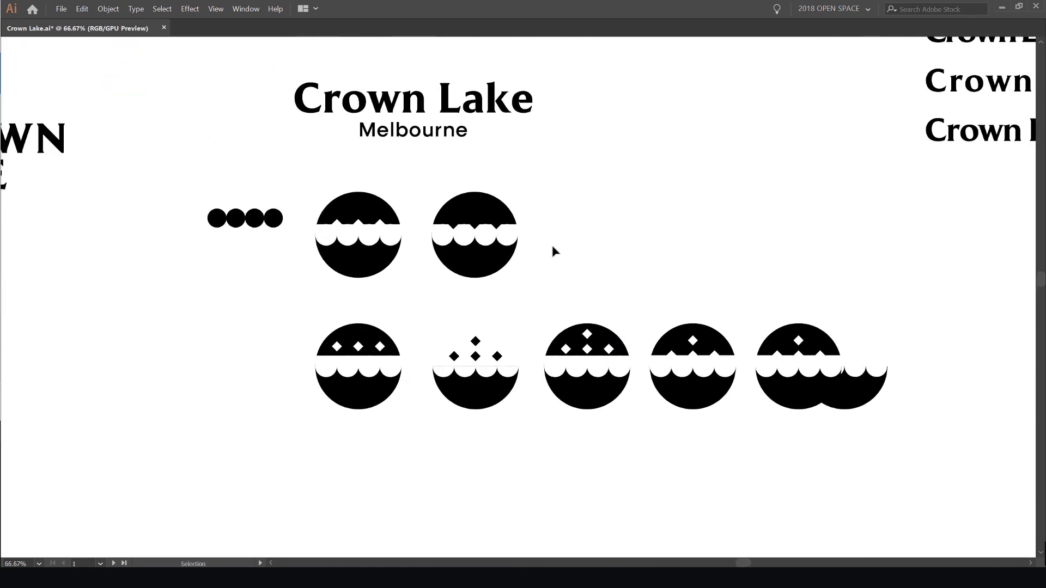
# Examine the row of four small circles and the circular symbol variations built from it
pyautogui.scroll(1, 536, 240)
pyautogui.moveTo(403, 213); pyautogui.dragTo(393, 215)
pyautogui.moveTo(134, 213); pyautogui.dragTo(458, 178)
pyautogui.scroll(2, 403, 167)
pyautogui.moveTo(531, 120); pyautogui.dragTo(227, 256)
pyautogui.moveTo(463, 207); pyautogui.dragTo(466, 263)
pyautogui.hotkey('ctrl', 'z')
pyautogui.scroll(3, 419, 153)
pyautogui.moveTo(302, 350); pyautogui.dragTo(412, 143)
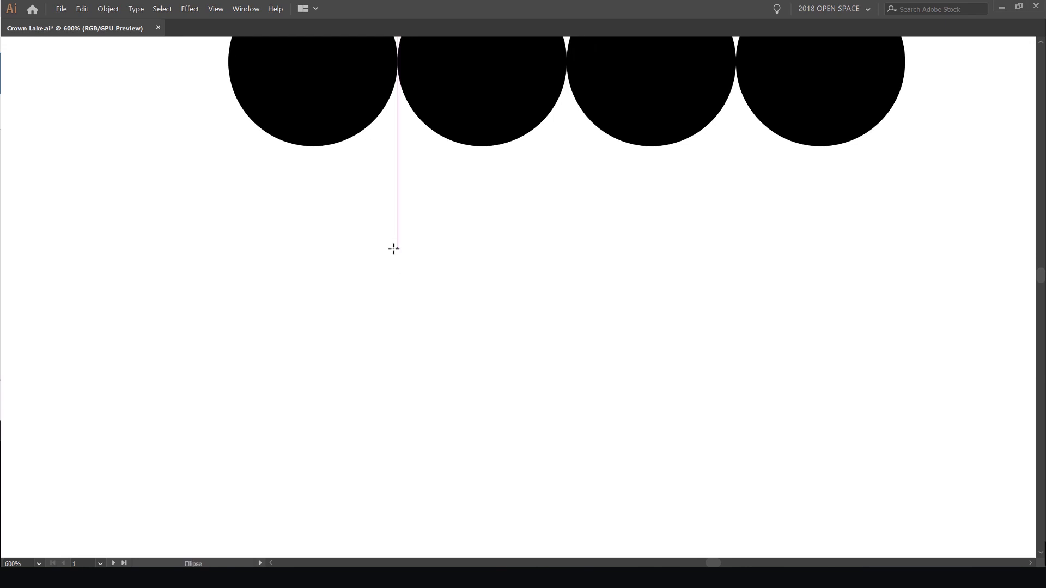
# Draw a 46 px black circle below the existing row of four small circles
pyautogui.scroll(-2, 390, 267)
pyautogui.moveTo(351, 320)
pyautogui.mouseDown()
pyautogui.moveTo(497, 458)
pyautogui.moveTo(395, 320)
pyautogui.moveTo(394, 364)
pyautogui.mouseUp()
pyautogui.hotkey('ctrl', 'shift', 'a')
pyautogui.moveTo(455, 315)
pyautogui.mouseDown()
pyautogui.moveTo(514, 290)
pyautogui.moveTo(548, 159)
pyautogui.mouseUp()
pyautogui.scroll(1, 512, 291)
pyautogui.moveTo(462, 161); pyautogui.dragTo(462, 275)
pyautogui.click(567, 219)
pyautogui.moveTo(568, 219); pyautogui.dragTo(516, 257)
# Duplicate the 46 px circle horizontally edge to edge until there is a row of four touching circles
pyautogui.moveTo(397, 306); pyautogui.dragTo(495, 302)
pyautogui.hotkey('ctrl', '+')
pyautogui.hotkey('ctrl', '+')
pyautogui.hotkey('ctrl', '+')
pyautogui.hotkey('ctrl', '-')
pyautogui.hotkey('ctrl', '-')
pyautogui.moveTo(395, 303); pyautogui.dragTo(571, 298)
pyautogui.moveTo(534, 328); pyautogui.dragTo(364, 328)
pyautogui.moveTo(420, 320); pyautogui.dragTo(589, 318)
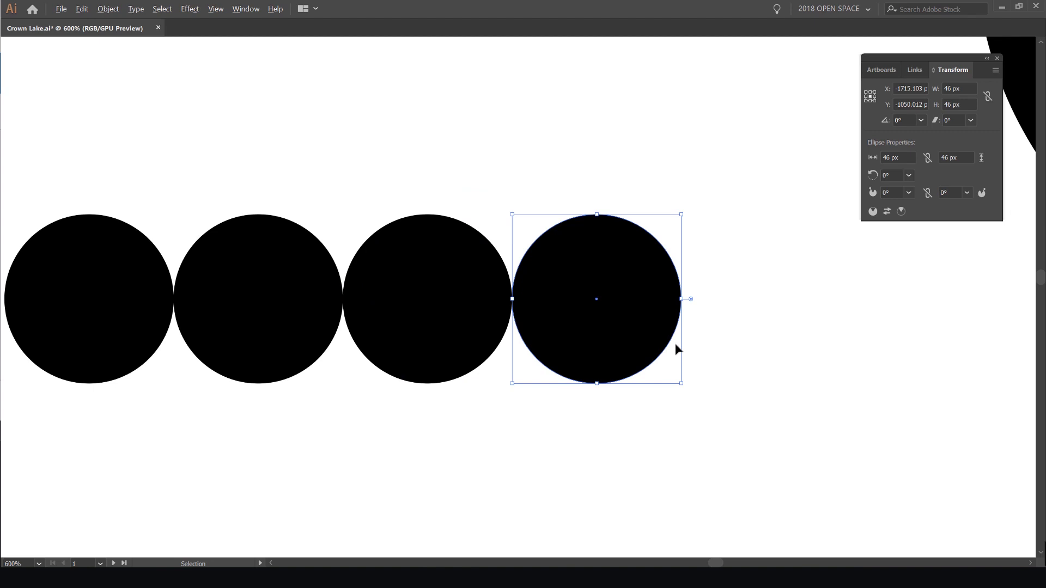
# Move the new four-circle row down to the empty area below the symbol variations
pyautogui.hotkey('ctrl', '-')
pyautogui.hotkey('ctrl', '-')
pyautogui.hotkey('ctrl', '-')
pyautogui.hotkey('ctrl', '-')
pyautogui.moveTo(408, 324); pyautogui.dragTo(380, 334)
pyautogui.scroll(2, 490, 303)
pyautogui.scroll(-2, 518, 296)
pyautogui.click(598, 347)
pyautogui.moveTo(598, 297); pyautogui.dragTo(446, 440)
pyautogui.hotkey('ctrl', '-')
pyautogui.hotkey('ctrl', '-')
pyautogui.scroll(3, 540, 408)
pyautogui.moveTo(566, 453); pyautogui.dragTo(494, 190)
# Draw a large black circle 192 px in diameter to the right of the four-circle row
pyautogui.press('l')
pyautogui.moveTo(517, 298); pyautogui.dragTo(605, 386)
pyautogui.press('v')
pyautogui.moveTo(397, 206); pyautogui.dragTo(164, 321)
# Copy the four-circle row onto the large circle, aligned with its left edge, and check the alignment in outline view
pyautogui.moveTo(330, 276); pyautogui.dragTo(540, 301)
pyautogui.hotkey('ctrl', 'z')
pyautogui.scroll(1, 293, 262)
pyautogui.moveTo(303, 269); pyautogui.dragTo(527, 267)
pyautogui.hotkey('ctrl', '=')
pyautogui.hotkey('ctrl', '=')
pyautogui.hotkey('ctrl', '=')
pyautogui.hotkey('ctrl', 'y')
pyautogui.press('a')
pyautogui.press('v')
pyautogui.hotkey('ctrl', 'y')
pyautogui.hotkey('ctrl', '-')
pyautogui.hotkey('ctrl', '-')
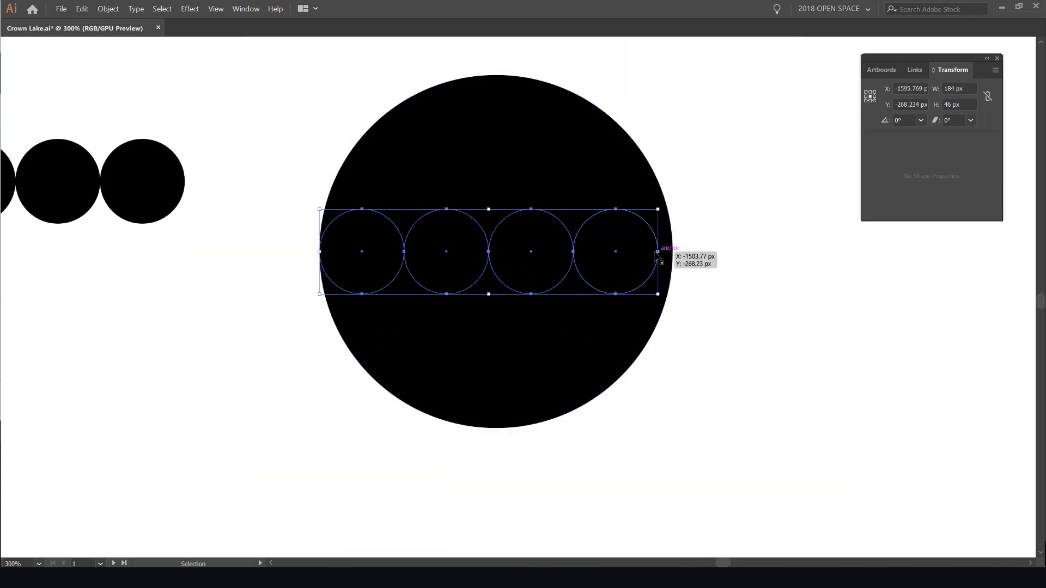
# Scale the copied four-circle row to 192 × 48 px so it spans the large circle's full width
pyautogui.scroll(3, 659, 252)
pyautogui.moveTo(658, 243); pyautogui.dragTo(697, 246)
pyautogui.press('a')
pyautogui.hotkey('ctrl', 'z')
pyautogui.press('v')
pyautogui.scroll(-4, 697, 246)
# Recolor the four circles across the middle of the large circle white
pyautogui.press('i')
pyautogui.press('v')
pyautogui.press('ctrl')
pyautogui.press('ctrl')
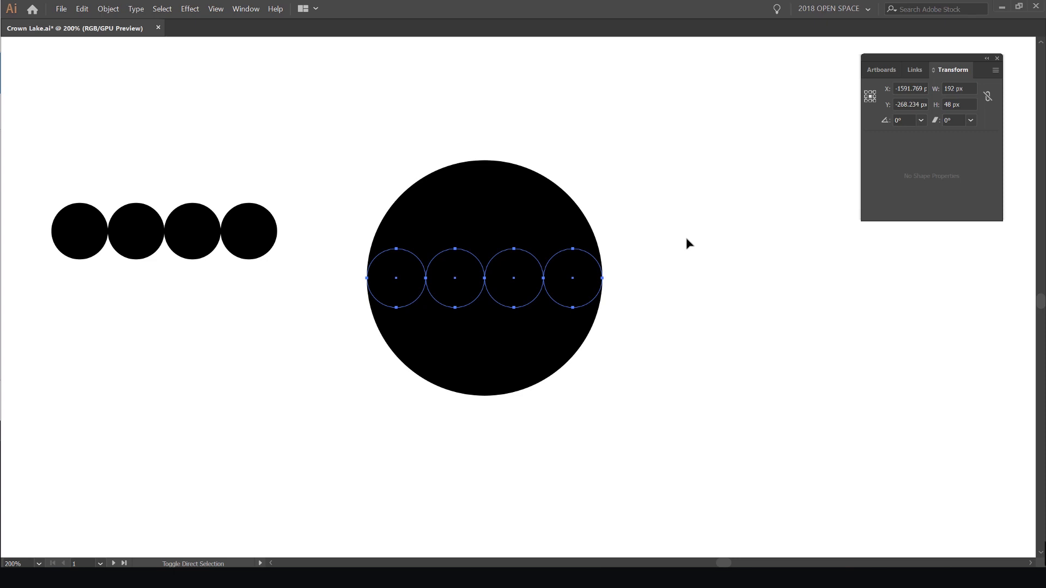
pyautogui.hotkey('ctrl', 'i')
pyautogui.scroll(2, 626, 274)
pyautogui.moveTo(555, 279); pyautogui.dragTo(555, 382)
pyautogui.hotkey('ctrl', 'z')
pyautogui.click(634, 236)
pyautogui.scroll(-3, 635, 240)
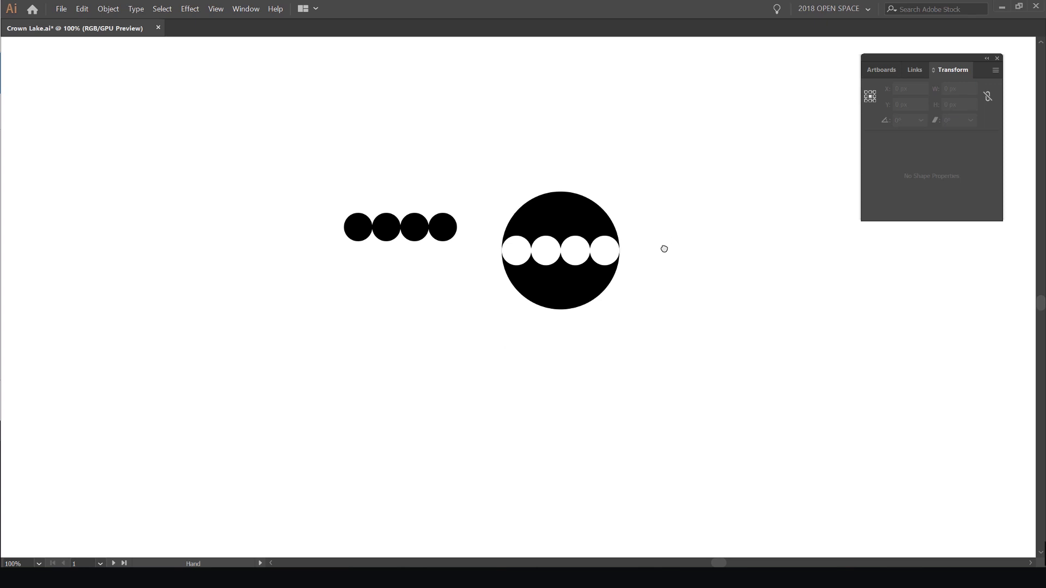
# Examine how the four white circles meet each other and the large circle's outer edges
pyautogui.scroll(3, 606, 271)
pyautogui.scroll(1, 384, 345)
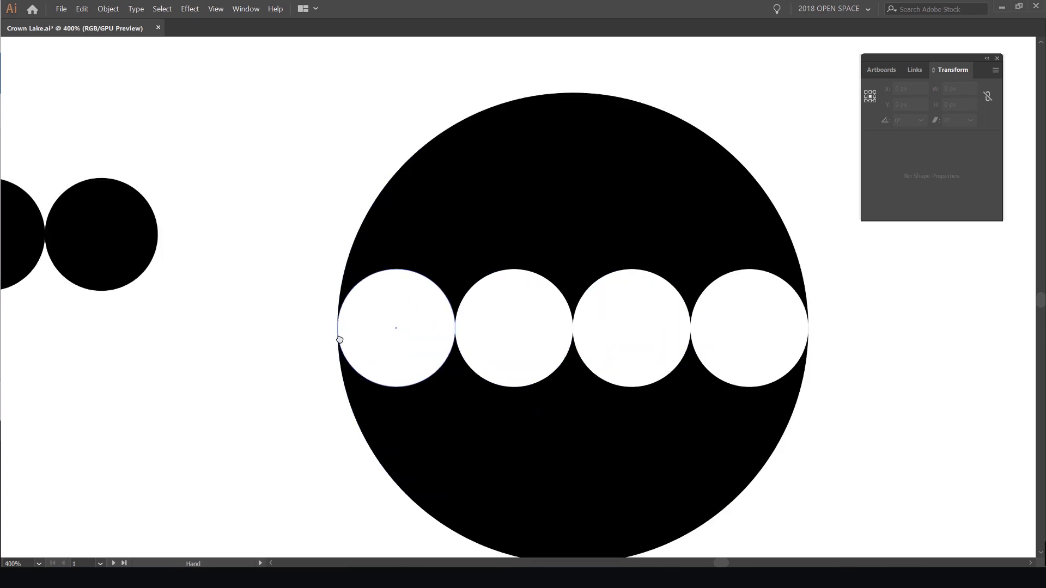
pyautogui.moveTo(338, 338); pyautogui.dragTo(290, 323)
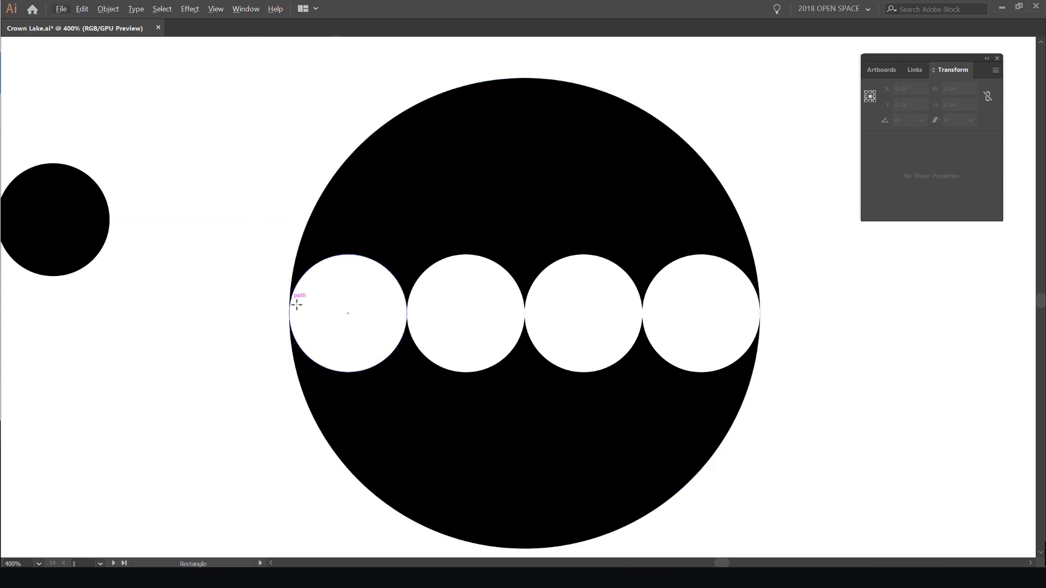
pyautogui.scroll(3, 306, 299)
pyautogui.scroll(-3, 552, 217)
pyautogui.moveTo(629, 220); pyautogui.dragTo(491, 320)
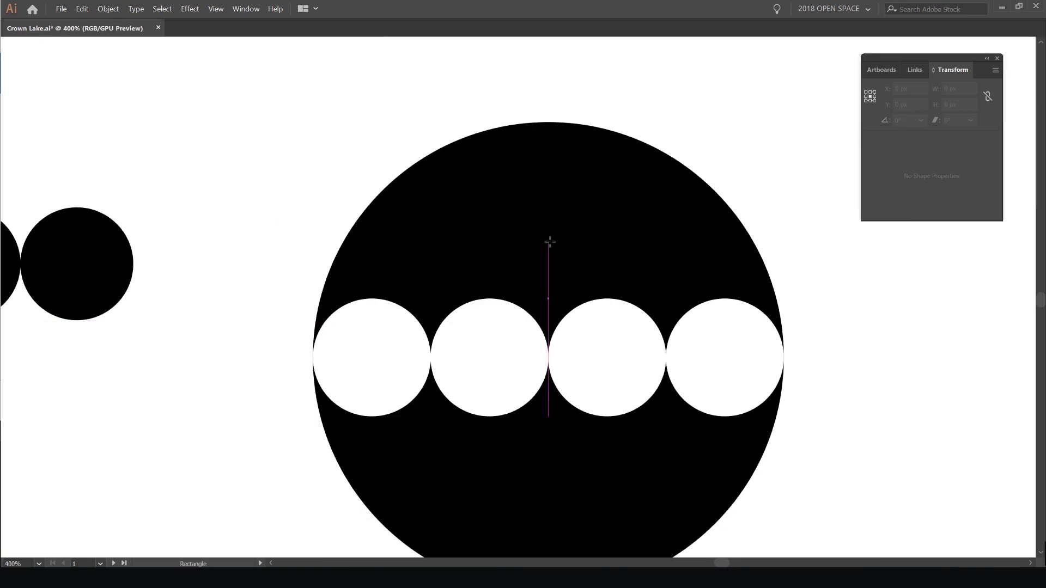
pyautogui.scroll(-2, 697, 207)
pyautogui.moveTo(375, 438); pyautogui.dragTo(374, 438)
# Remove the upper black part of the large circle above the white circles with the Shape Builder
pyautogui.scroll(1, 616, 251)
pyautogui.hotkey('shift', 'm')
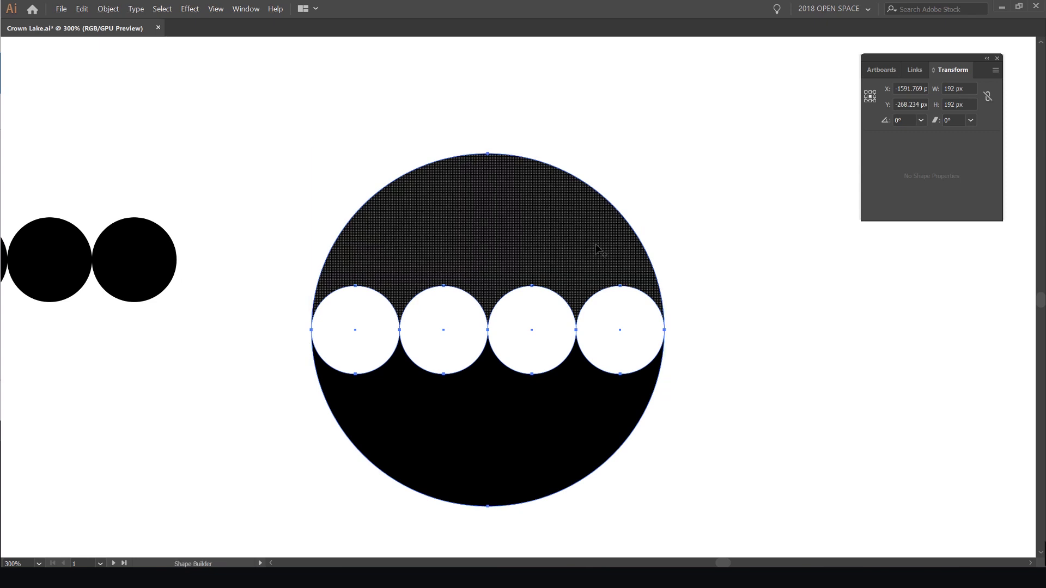
pyautogui.scroll(1, 549, 230)
pyautogui.moveTo(646, 154); pyautogui.dragTo(420, 213)
pyautogui.moveTo(313, 223); pyautogui.dragTo(329, 217)
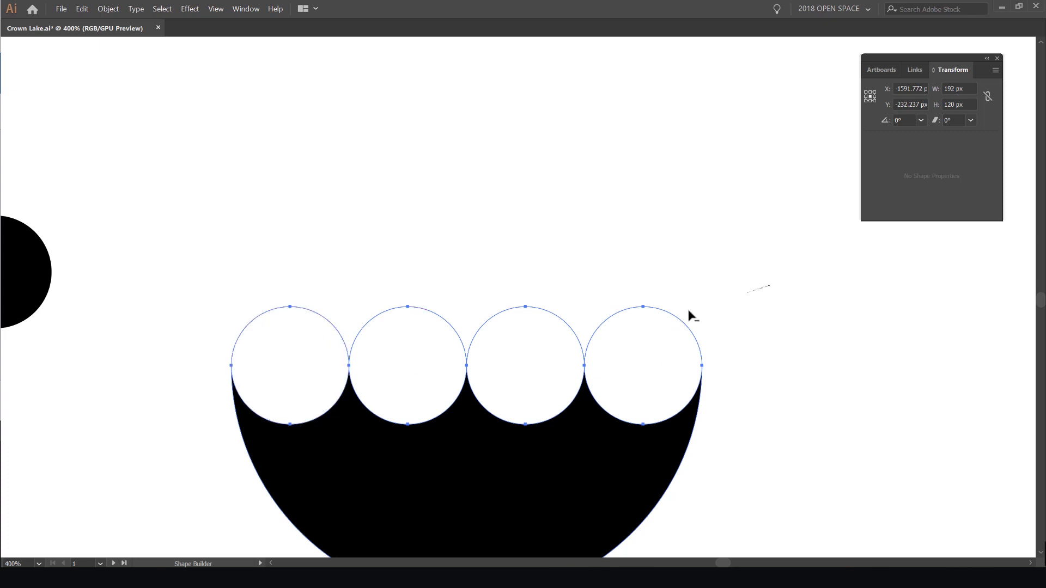
# Try to move a piece of the trimmed wave shape upward and undo the move
pyautogui.scroll(-2, 562, 289)
pyautogui.press('v')
pyautogui.moveTo(525, 375); pyautogui.dragTo(531, 312)
pyautogui.hotkey('ctrl', 'z')
pyautogui.click(537, 290)
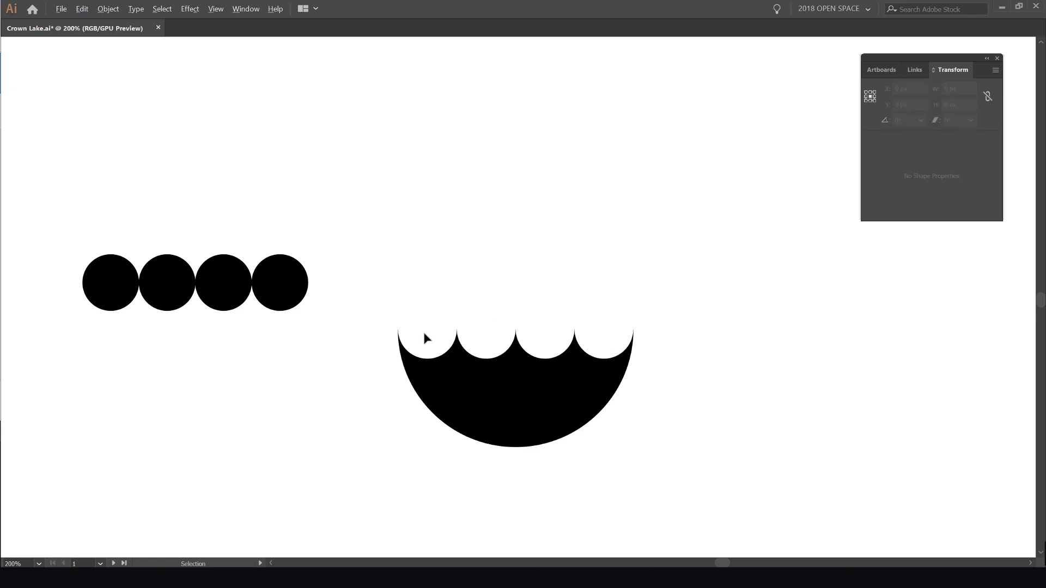
# Compare the wave-edged half circle with the existing diamond symbol variations above it
pyautogui.scroll(1, 424, 333)
pyautogui.scroll(-3, 675, 366)
pyautogui.press('space')
pyautogui.moveTo(642, 357); pyautogui.dragTo(468, 372)
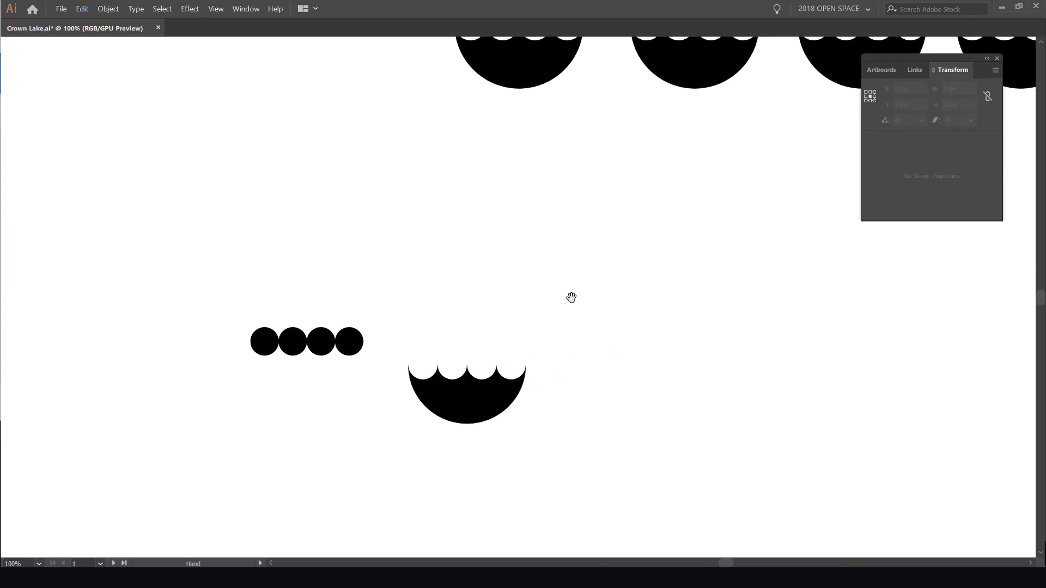
pyautogui.moveTo(555, 252); pyautogui.dragTo(415, 266)
pyautogui.scroll(-1, 568, 253)
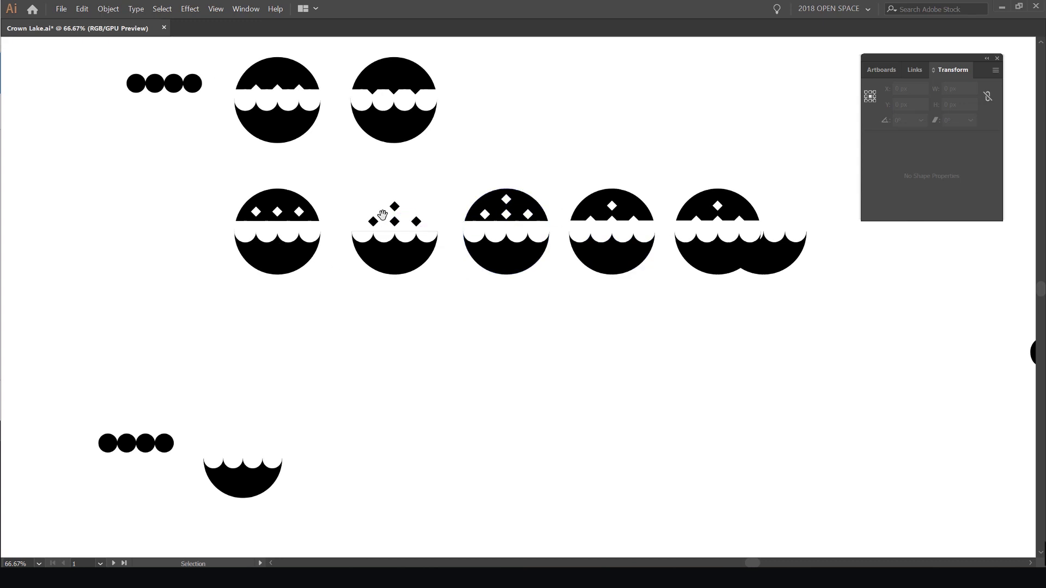
pyautogui.moveTo(385, 214); pyautogui.dragTo(551, 142)
# Draw a black square of about 16 px centered above the middle tip of the wave shape
pyautogui.scroll(3, 404, 343)
pyautogui.moveTo(425, 386); pyautogui.dragTo(422, 258)
pyautogui.scroll(1, 388, 271)
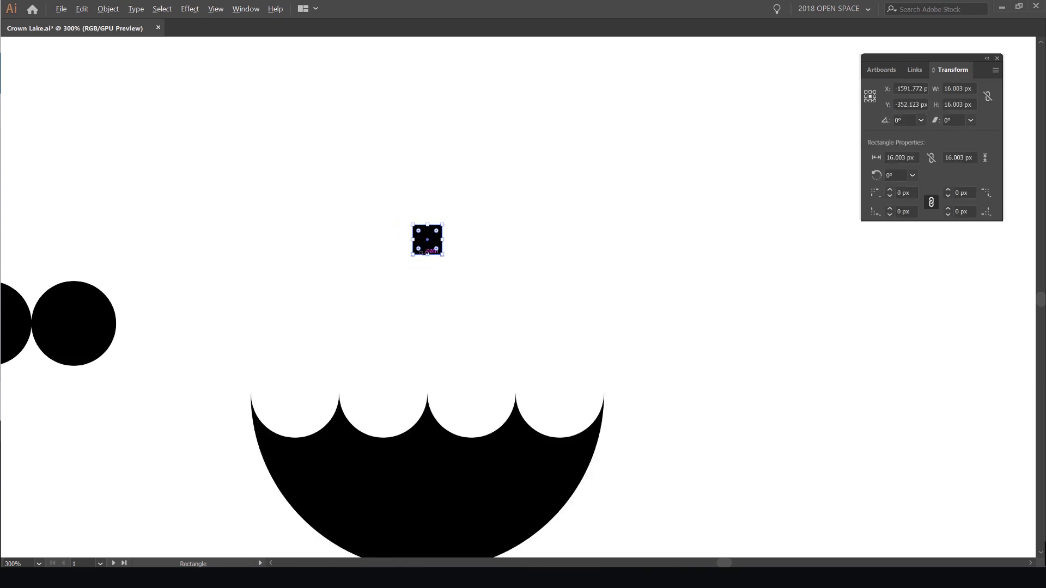
# Rotate the small square 45° to turn it into a diamond
pyautogui.scroll(2, 424, 253)
pyautogui.scroll(2, 465, 195)
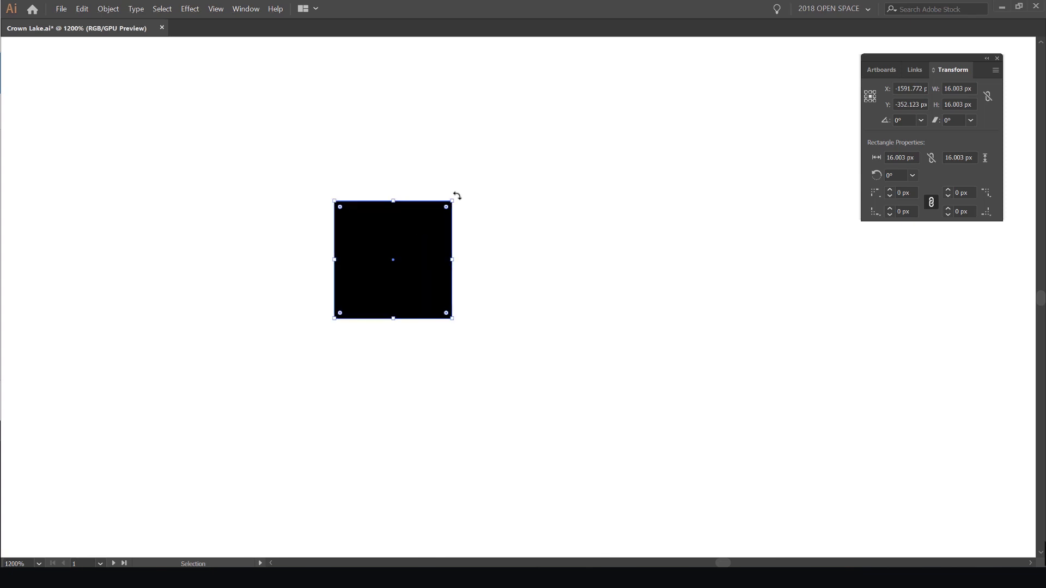
pyautogui.scroll(1, 456, 195)
pyautogui.moveTo(454, 195)
pyautogui.mouseDown()
pyautogui.moveTo(420, 157)
pyautogui.moveTo(385, 140)
pyautogui.moveTo(453, 181)
pyautogui.mouseUp()
pyautogui.moveTo(503, 259); pyautogui.dragTo(415, 139)
pyautogui.scroll(-5, 468, 158)
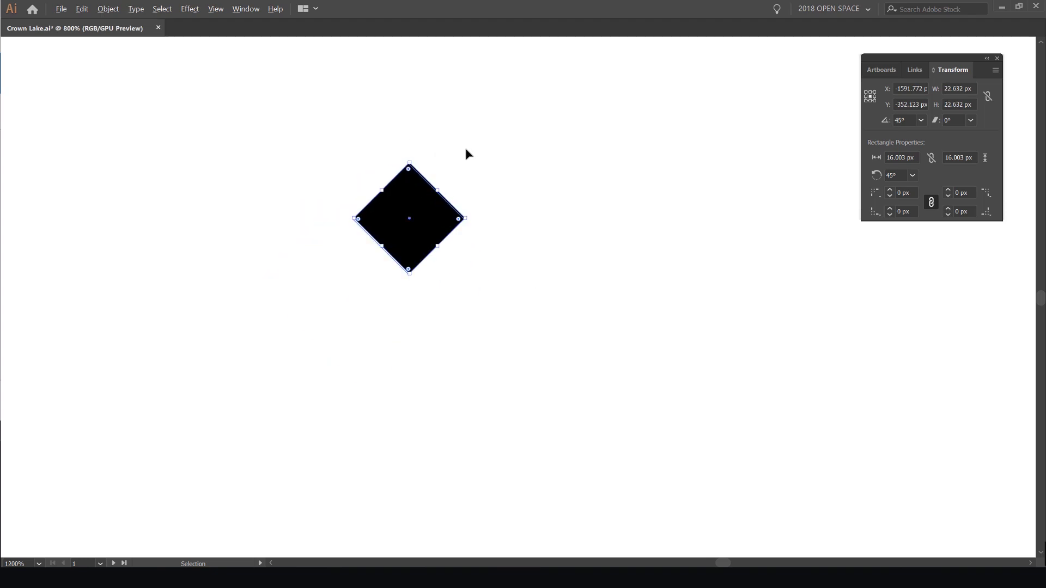
# Move the diamond down above the middle wave tip and place a copy above the tip to its left
pyautogui.click(487, 185)
pyautogui.moveTo(455, 184); pyautogui.dragTo(478, 292)
pyautogui.scroll(4, 459, 297)
pyautogui.scroll(3, 507, 297)
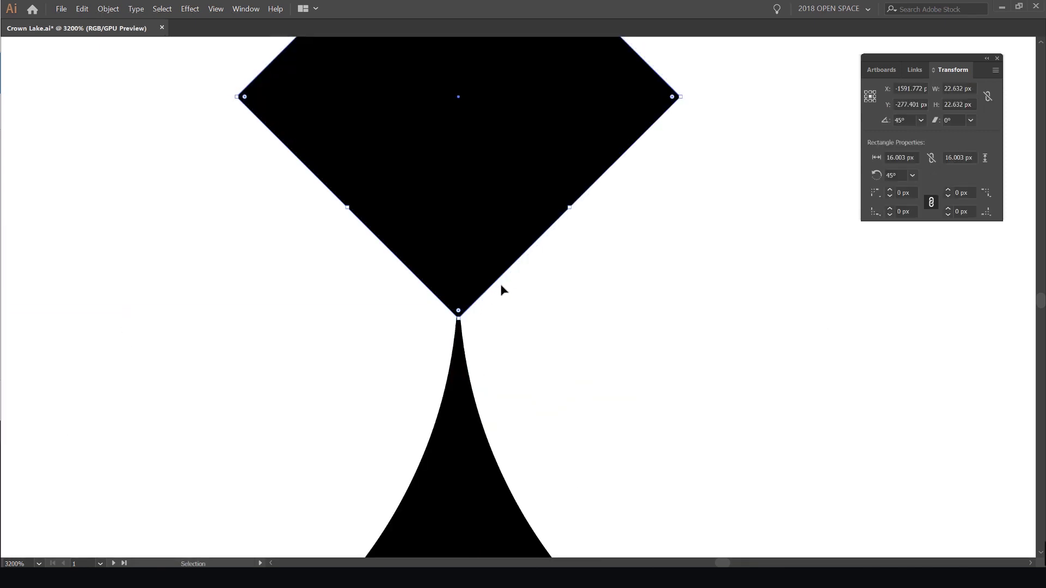
pyautogui.hotkey('ctrl', 'z')
pyautogui.scroll(-4, 544, 292)
pyautogui.moveTo(520, 274); pyautogui.dragTo(353, 285)
pyautogui.scroll(4, 455, 280)
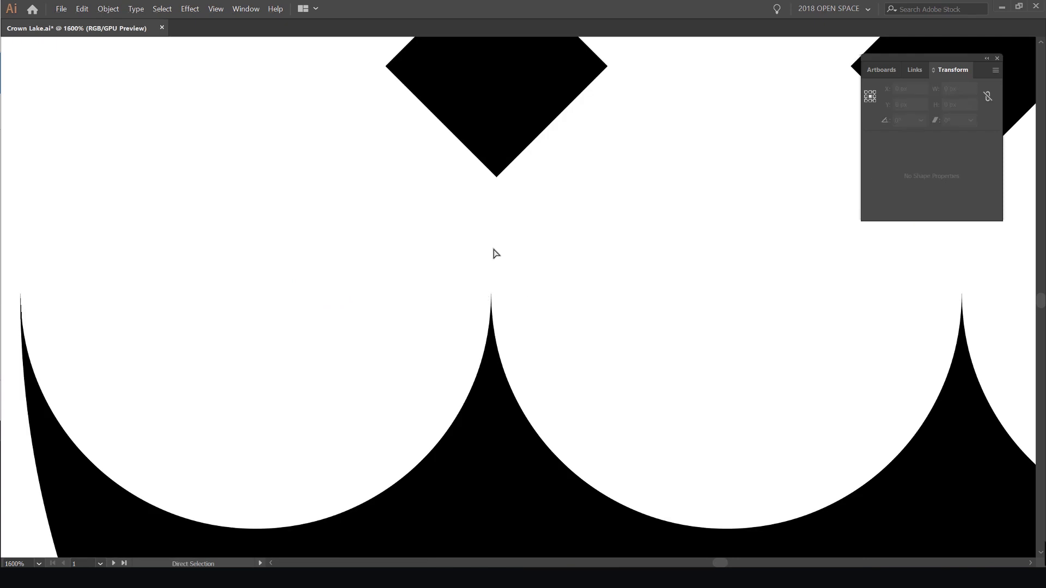
# Check the left diamond's alignment with the wave tip below it in outline view
pyautogui.hotkey('ctrl', 'y')
pyautogui.scroll(2, 518, 150)
pyautogui.scroll(-5, 512, 175)
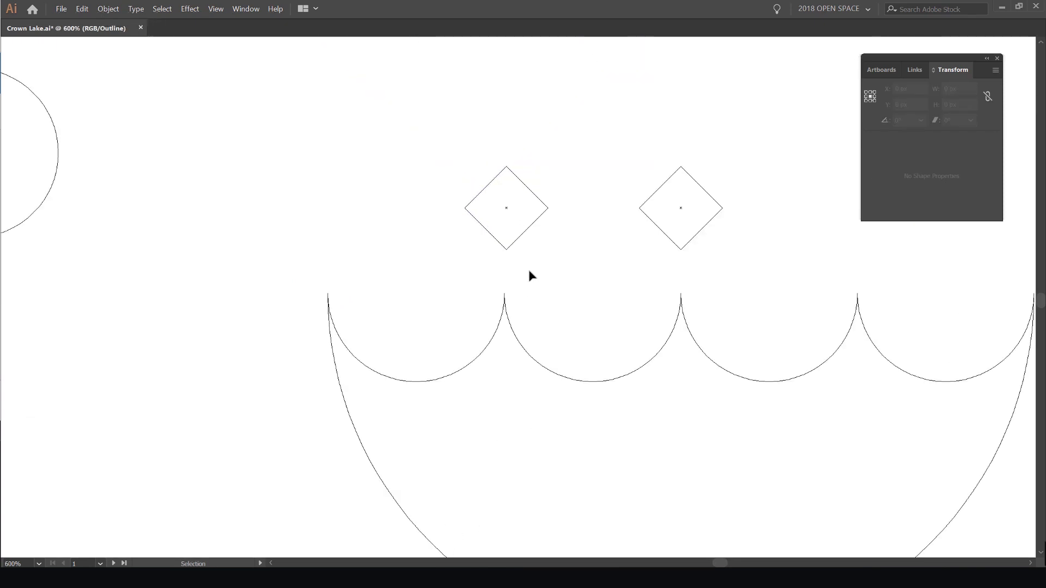
pyautogui.hotkey('ctrl', 'y')
pyautogui.scroll(3, 566, 272)
# Draw a vertical guide line about 32 px long from the left wave tip through the left diamond with the Pen tool
pyautogui.press('p')
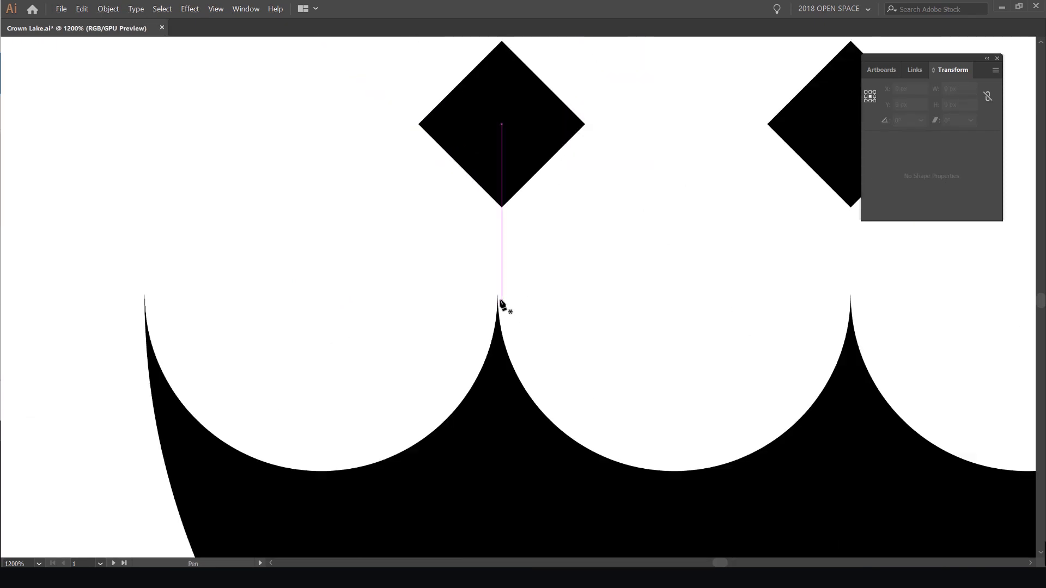
pyautogui.scroll(3, 499, 304)
pyautogui.scroll(-2, 479, 289)
pyautogui.click(472, 294)
pyautogui.keyDown('shift'); pyautogui.click(477, 106); pyautogui.keyUp('shift')
pyautogui.moveTo(513, 224); pyautogui.dragTo(496, 309)
pyautogui.hotkey('shift', 'x')
pyautogui.press('v')
pyautogui.press('a')
# Show the panels and color the guide line's stroke with the tan swatch
pyautogui.moveTo(454, 190); pyautogui.dragTo(454, 63)
pyautogui.scroll(3, 458, 204)
pyautogui.moveTo(504, 388); pyautogui.dragTo(504, 262)
pyautogui.press('Tab')
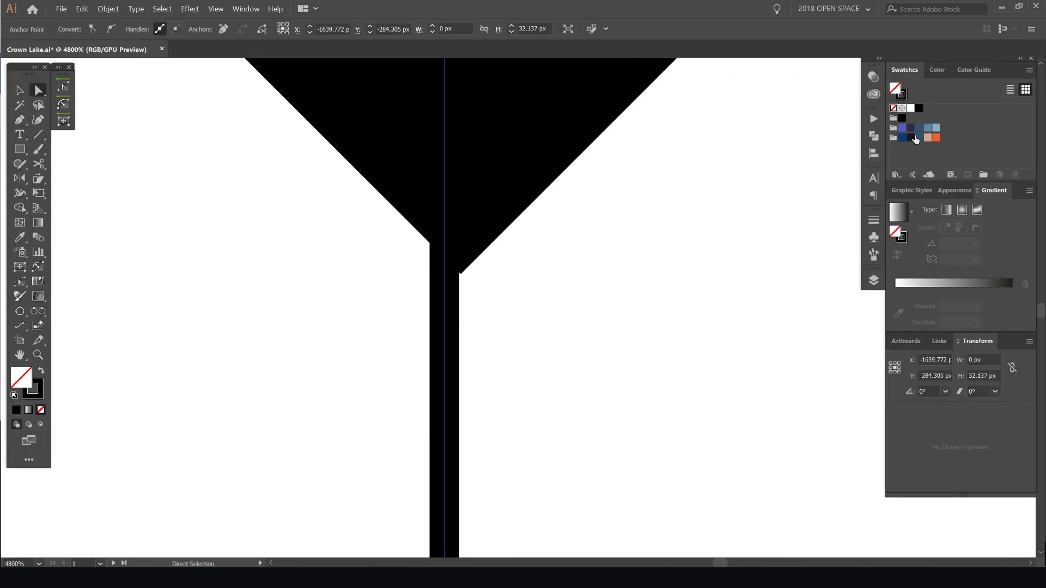
pyautogui.click(929, 137)
# Shift the left diamond horizontally so that it is centered on the tan guide line
pyautogui.click(644, 297)
pyautogui.click(485, 208)
pyautogui.scroll(1, 485, 208)
pyautogui.moveTo(511, 207); pyautogui.dragTo(489, 210)
pyautogui.click(452, 245)
pyautogui.scroll(-1, 489, 300)
pyautogui.scroll(-3, 493, 305)
pyautogui.scroll(-2, 483, 308)
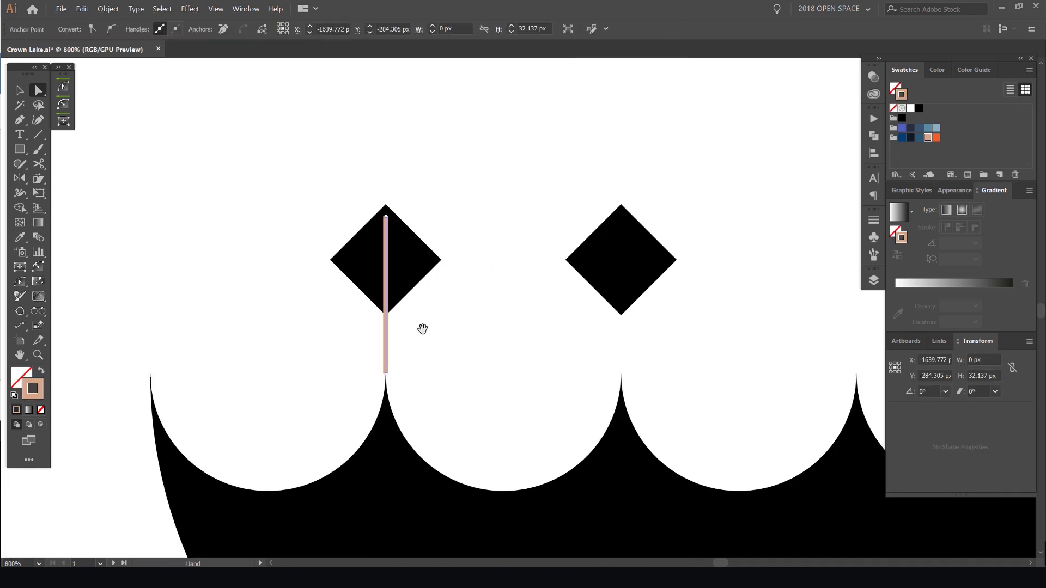
# Copy the tan guide line to the right wave tip and align it exactly with the tip's point
pyautogui.scroll(-1, 428, 341)
pyautogui.moveTo(313, 348); pyautogui.dragTo(669, 345)
pyautogui.scroll(10, 672, 392)
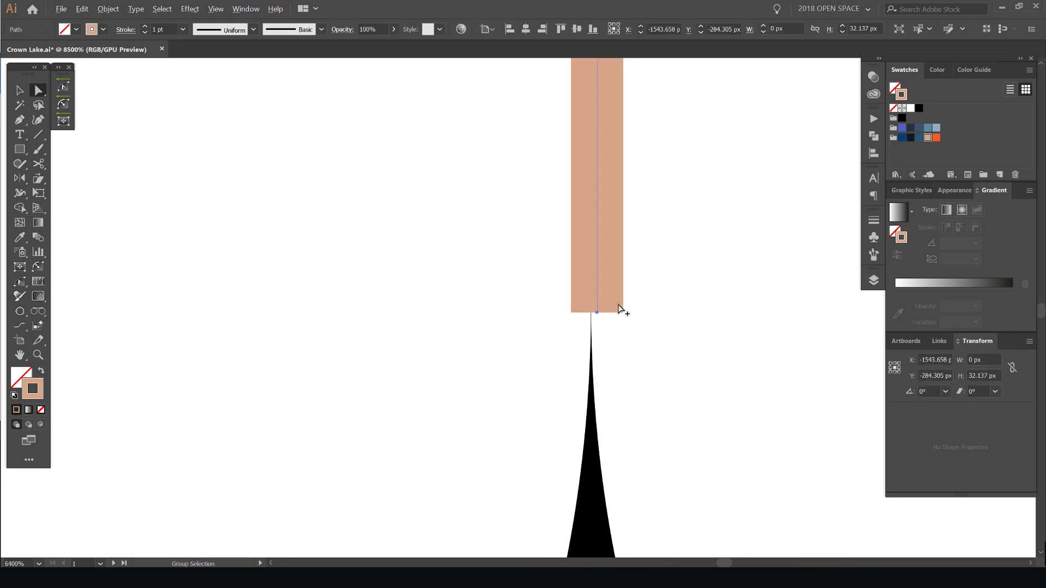
pyautogui.scroll(2, 567, 264)
pyautogui.moveTo(431, 185); pyautogui.dragTo(416, 187)
pyautogui.moveTo(417, 192); pyautogui.dragTo(417, 192)
pyautogui.scroll(-9, 488, 218)
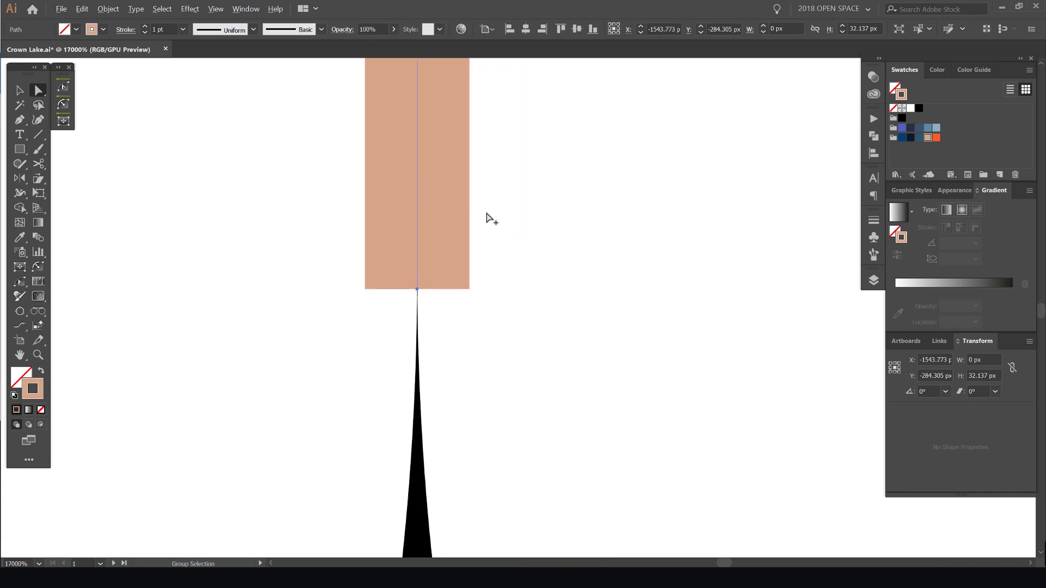
# Copy the left diamond onto the right guide line and delete both tan guide lines
pyautogui.click(567, 206)
pyautogui.moveTo(413, 135); pyautogui.dragTo(495, 299)
pyautogui.scroll(-1, 494, 295)
pyautogui.moveTo(136, 240); pyautogui.dragTo(603, 241)
pyautogui.scroll(-3, 615, 275)
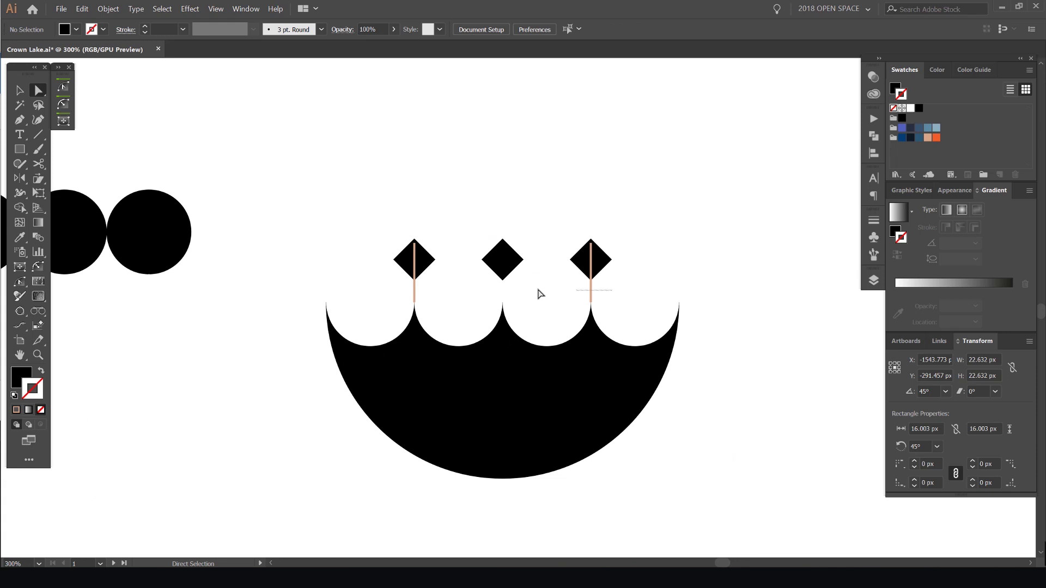
pyautogui.click(401, 292)
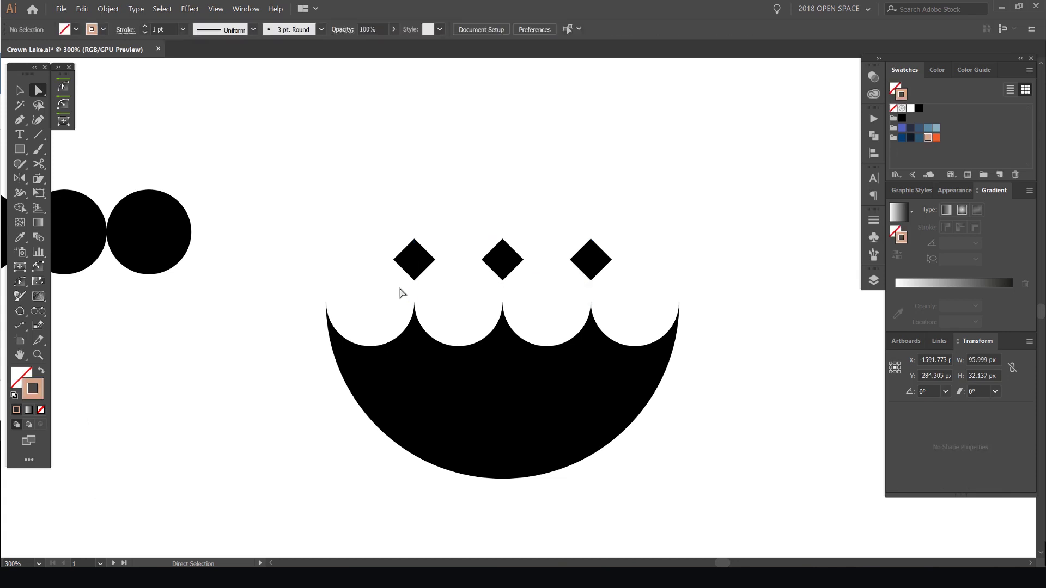
# Try to pull part of the middle diamond upward and undo the change
pyautogui.scroll(2, 534, 213)
pyautogui.moveTo(544, 230); pyautogui.dragTo(543, 211)
pyautogui.hotkey('ctrl', 'z')
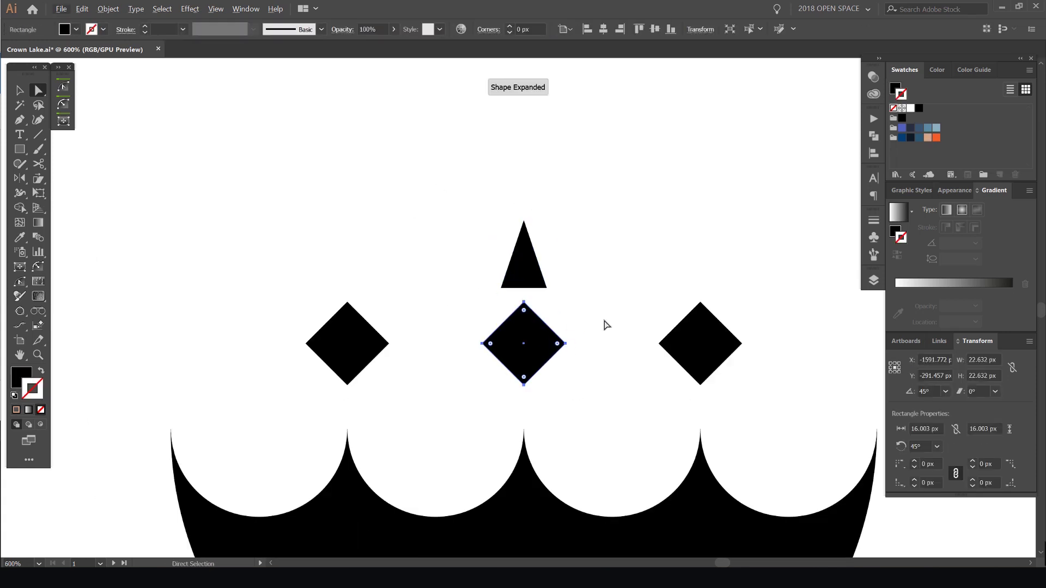
# Place a copy of the middle diamond centered directly above the row of three diamonds
pyautogui.click(602, 324)
pyautogui.scroll(1, 573, 352)
pyautogui.moveTo(534, 352); pyautogui.dragTo(536, 184)
pyautogui.scroll(-1, 405, 221)
pyautogui.scroll(-3, 566, 257)
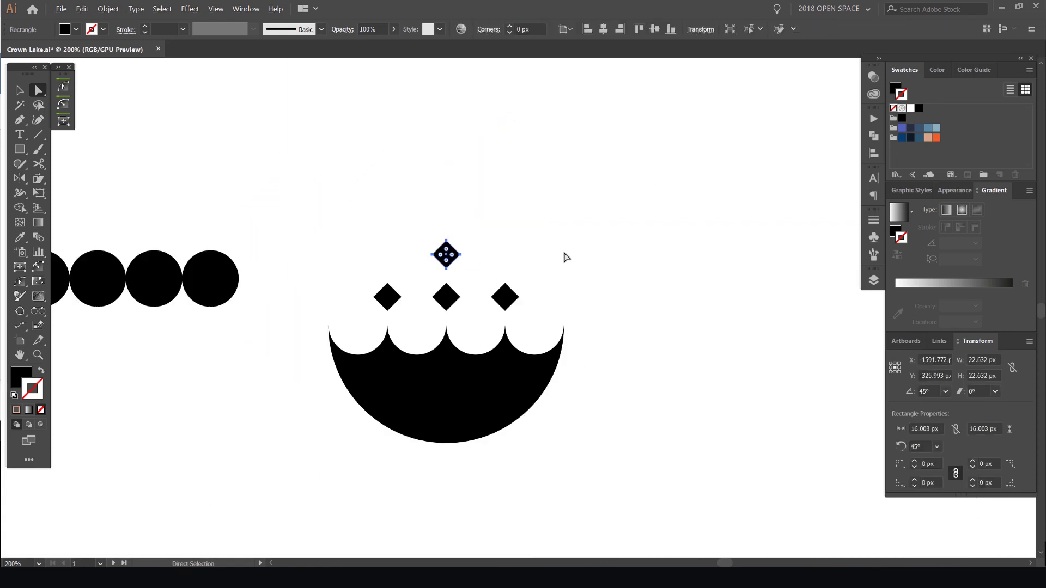
pyautogui.click(580, 240)
pyautogui.scroll(-2, 579, 239)
# Bring the Crown Lake Melbourne wordmark down next to the newly built crown symbol
pyautogui.moveTo(547, 234); pyautogui.dragTo(435, 248)
pyautogui.press('v')
pyautogui.moveTo(485, 234); pyautogui.dragTo(359, 347)
pyautogui.moveTo(444, 325); pyautogui.dragTo(502, 294)
pyautogui.click(562, 253)
pyautogui.scroll(-3, 562, 253)
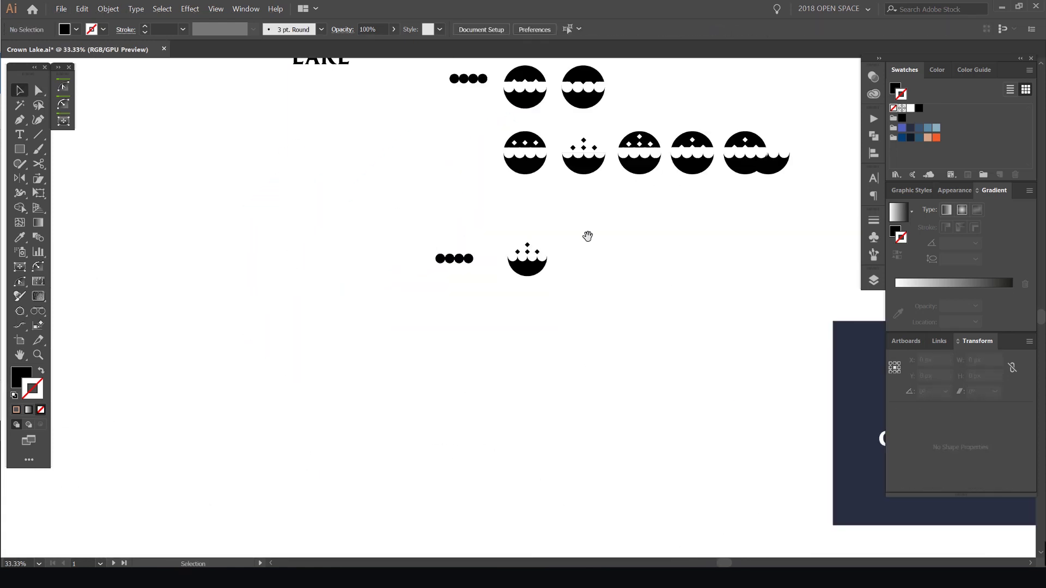
pyautogui.moveTo(587, 235); pyautogui.dragTo(479, 253)
pyautogui.click(529, 314)
pyautogui.moveTo(530, 316); pyautogui.dragTo(464, 411)
pyautogui.moveTo(374, 142); pyautogui.dragTo(474, 450)
pyautogui.scroll(2, 393, 387)
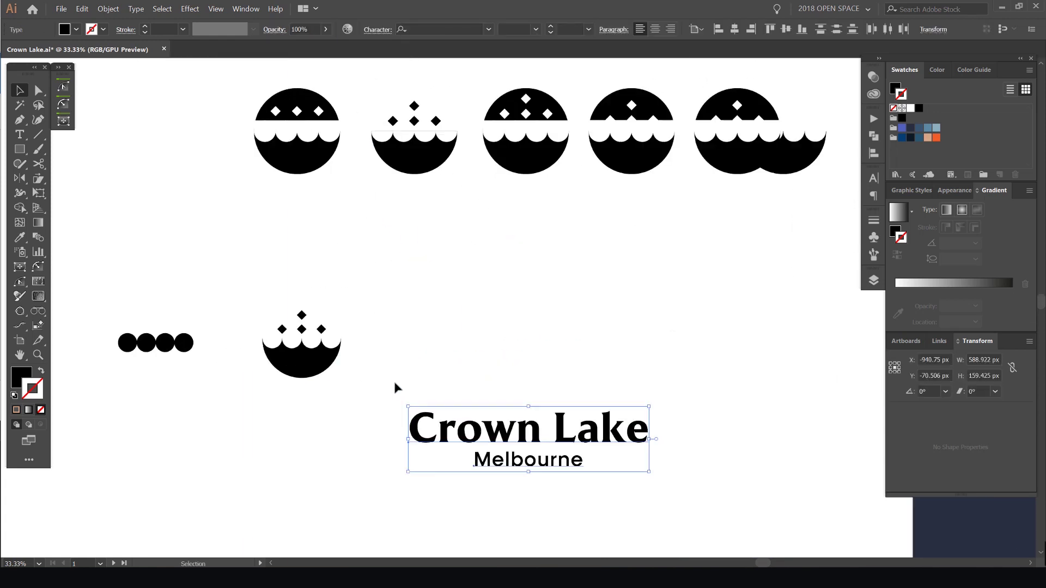
# Place the crown symbol above the wordmark and nudge it 16 px right and 8 px down
pyautogui.moveTo(302, 374); pyautogui.dragTo(531, 387)
pyautogui.hotkey('ctrl', '+')
pyautogui.hotkey('ctrl', '+')
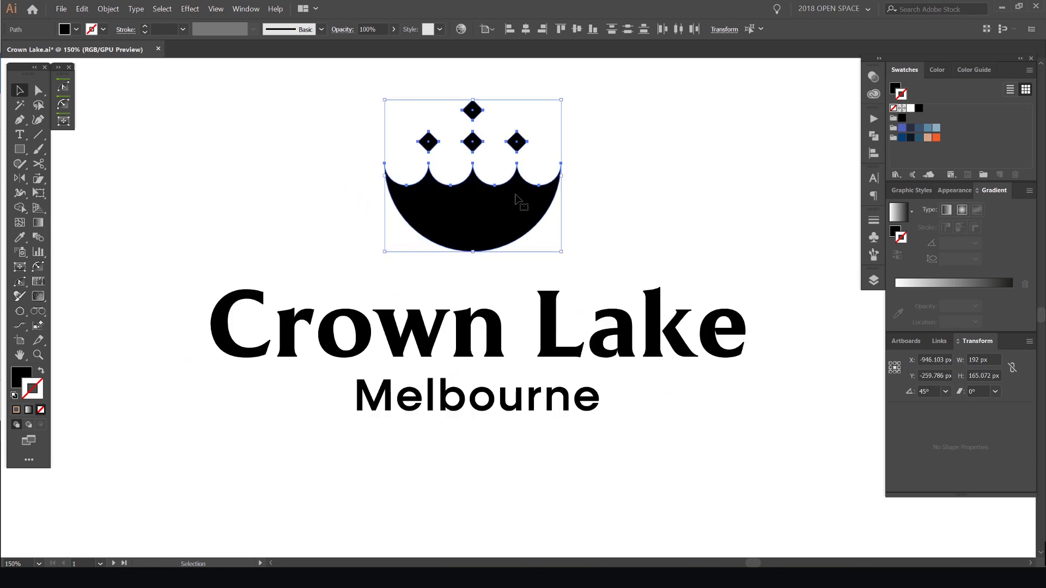
pyautogui.press('Right')
pyautogui.press('Right')
pyautogui.press('Right')
pyautogui.press('Right')
pyautogui.press('Right')
pyautogui.press('Right')
pyautogui.press('Right')
pyautogui.press('Right')
pyautogui.press('Right')
pyautogui.press('Right')
pyautogui.press('Right')
pyautogui.press('Right')
pyautogui.press('Right')
pyautogui.press('Right')
pyautogui.press('Right')
pyautogui.press('Right')
pyautogui.press('Down')
pyautogui.press('Down')
pyautogui.press('Down')
pyautogui.press('Down')
pyautogui.press('Down')
pyautogui.press('Down')
pyautogui.press('Down')
pyautogui.press('Down')
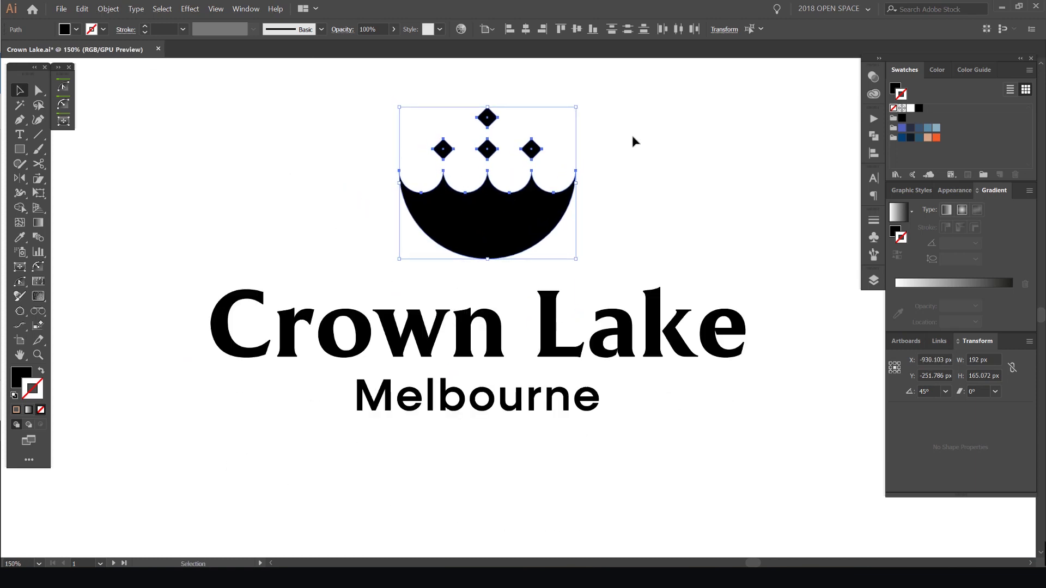
pyautogui.click(632, 136)
# Place the complete logo, symbol and wordmark together, in an empty area of the canvas
pyautogui.scroll(-6, 638, 177)
pyautogui.moveTo(662, 183); pyautogui.dragTo(477, 207)
pyautogui.scroll(1, 460, 215)
pyautogui.moveTo(338, 254); pyautogui.dragTo(470, 226)
pyautogui.scroll(1, 469, 227)
pyautogui.moveTo(595, 185); pyautogui.dragTo(329, 287)
pyautogui.scroll(1, 329, 287)
pyautogui.click(432, 291)
pyautogui.moveTo(446, 269); pyautogui.dragTo(422, 225)
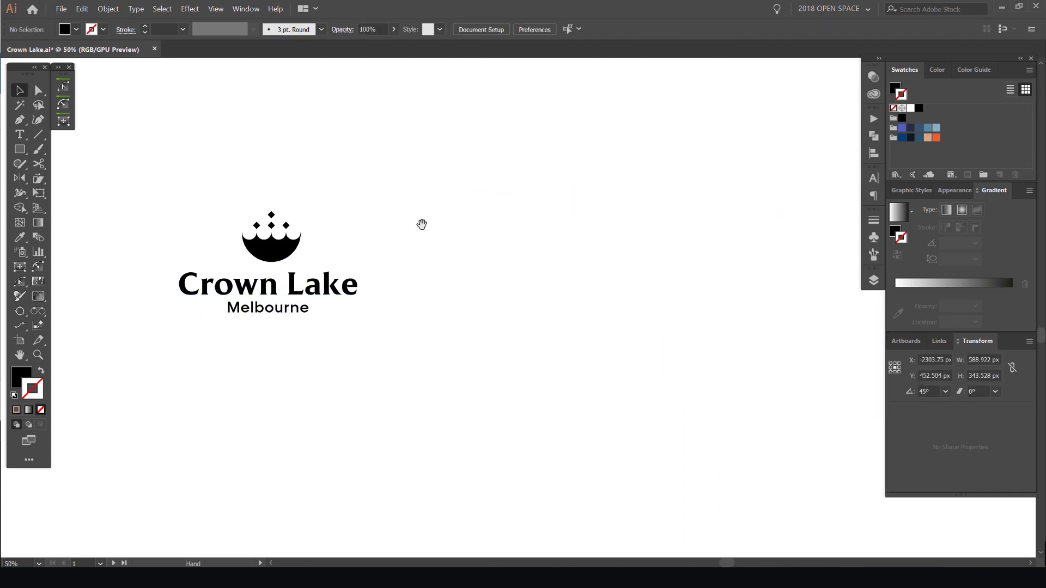
# Draw a black rectangle beside the logo and size it to 1000 by 1000 px
pyautogui.press('m')
pyautogui.moveTo(533, 432); pyautogui.dragTo(670, 432)
pyautogui.scroll(1, 604, 272)
pyautogui.moveTo(574, 200); pyautogui.dragTo(534, 110)
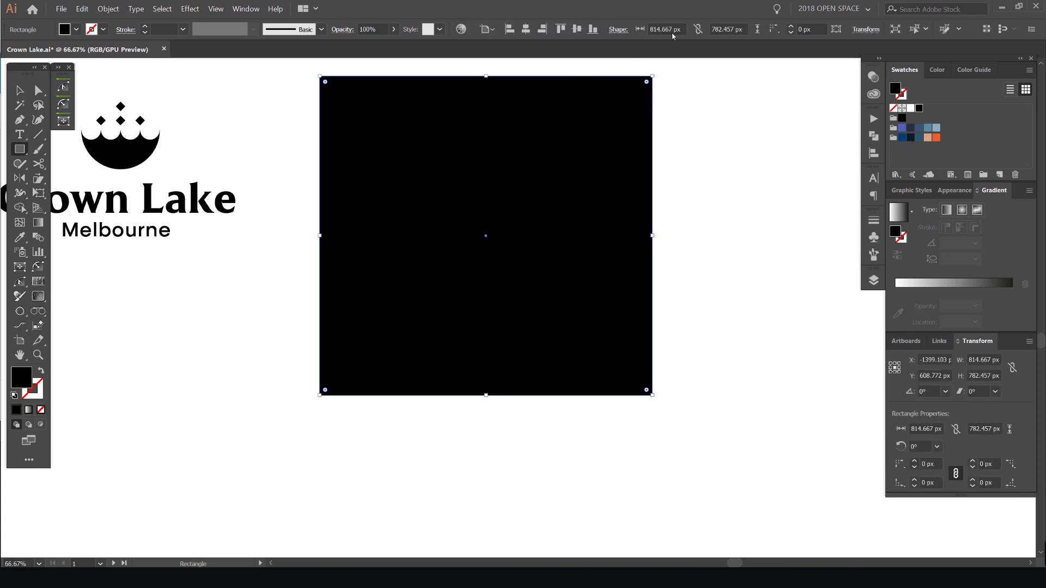
pyautogui.click(673, 30)
pyautogui.write('1000')
pyautogui.press('Tab')
pyautogui.write('1')
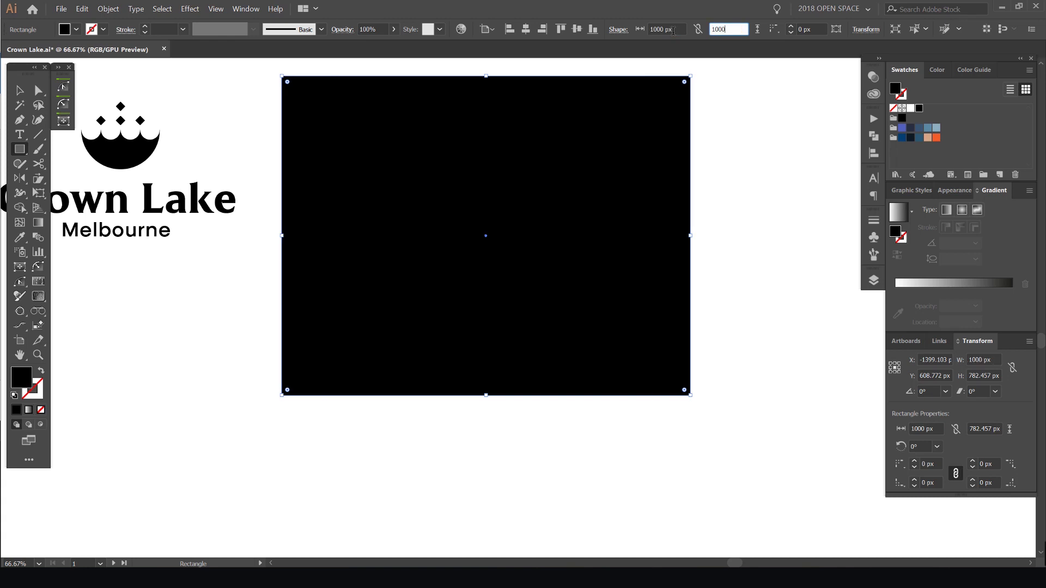
pyautogui.write('000')
pyautogui.press('Return')
# Move the black square to below the Crown Lake logo
pyautogui.hotkey('ctrl', '-')
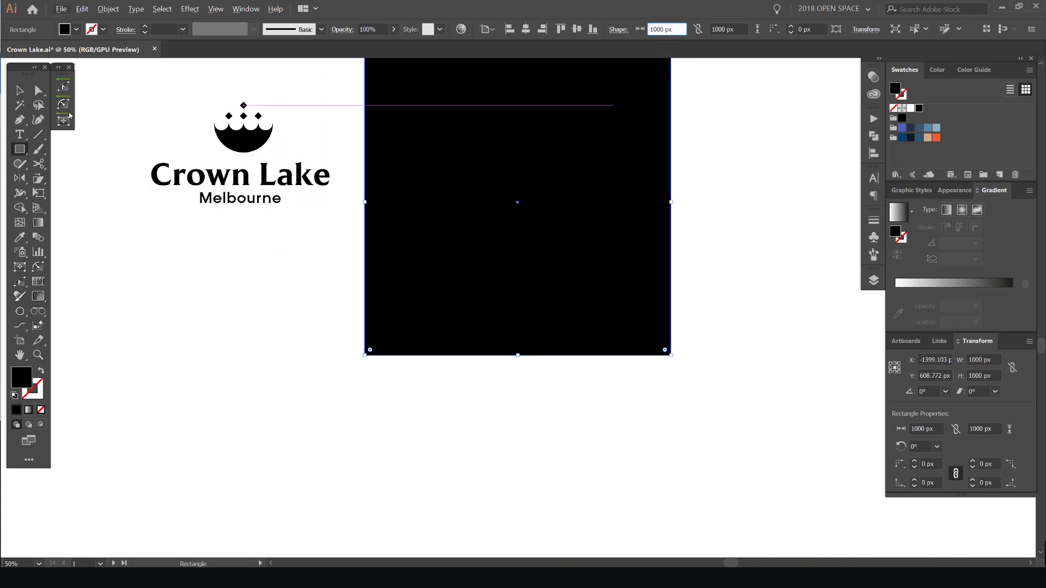
pyautogui.hotkey('ctrl', '-')
pyautogui.hotkey('ctrl', '-')
pyautogui.moveTo(519, 246)
pyautogui.mouseDown()
pyautogui.moveTo(463, 392)
pyautogui.moveTo(394, 331)
pyautogui.mouseUp()
pyautogui.moveTo(477, 299)
pyautogui.mouseDown()
pyautogui.moveTo(555, 219)
pyautogui.moveTo(562, 232)
pyautogui.mouseUp()
pyautogui.scroll(2, 570, 197)
# Group the wave shape and the four diamonds into one crown symbol
pyautogui.click(570, 196)
pyautogui.moveTo(472, 151); pyautogui.dragTo(529, 147)
pyautogui.moveTo(545, 81); pyautogui.dragTo(411, 195)
pyautogui.moveTo(446, 161); pyautogui.dragTo(483, 262)
pyautogui.scroll(3, 493, 189)
pyautogui.click(513, 238)
pyautogui.moveTo(524, 132); pyautogui.dragTo(334, 263)
pyautogui.moveTo(439, 236); pyautogui.dragTo(451, 246)
pyautogui.hotkey('ctrl', '+')
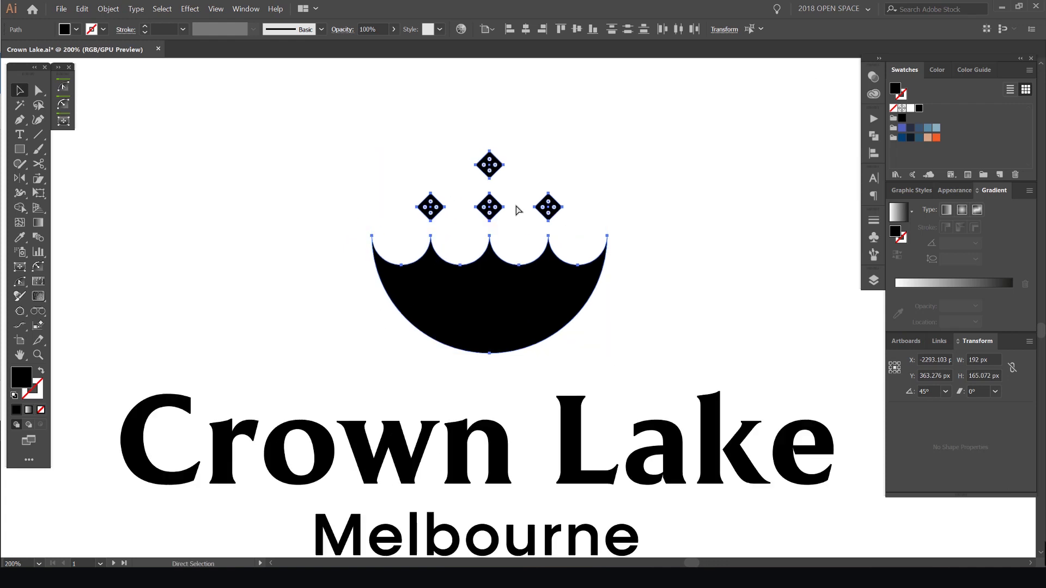
pyautogui.click(554, 311)
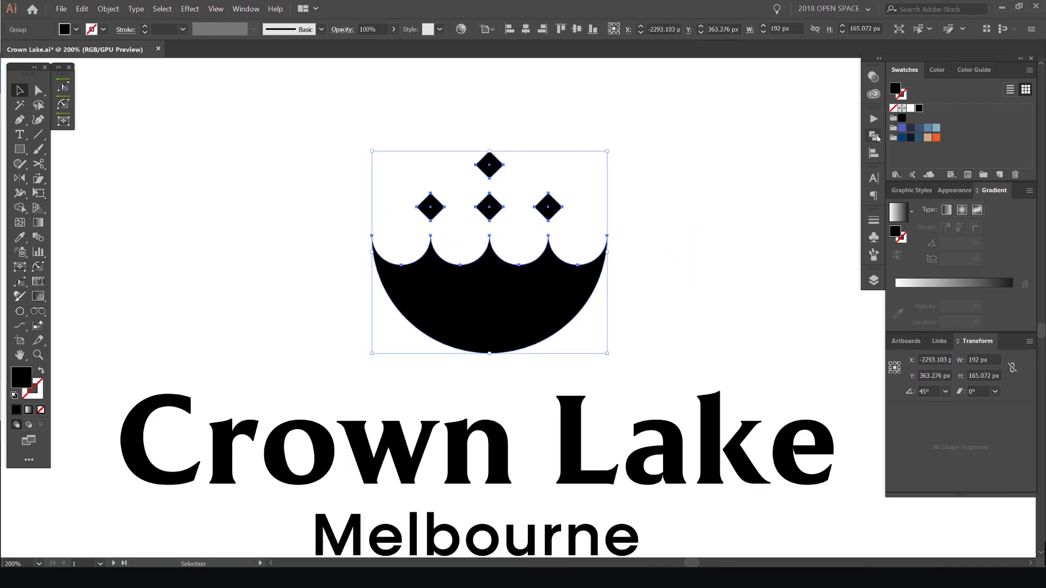
# Try moving the grouped crown symbol to other positions and undo each move
pyautogui.click(873, 136)
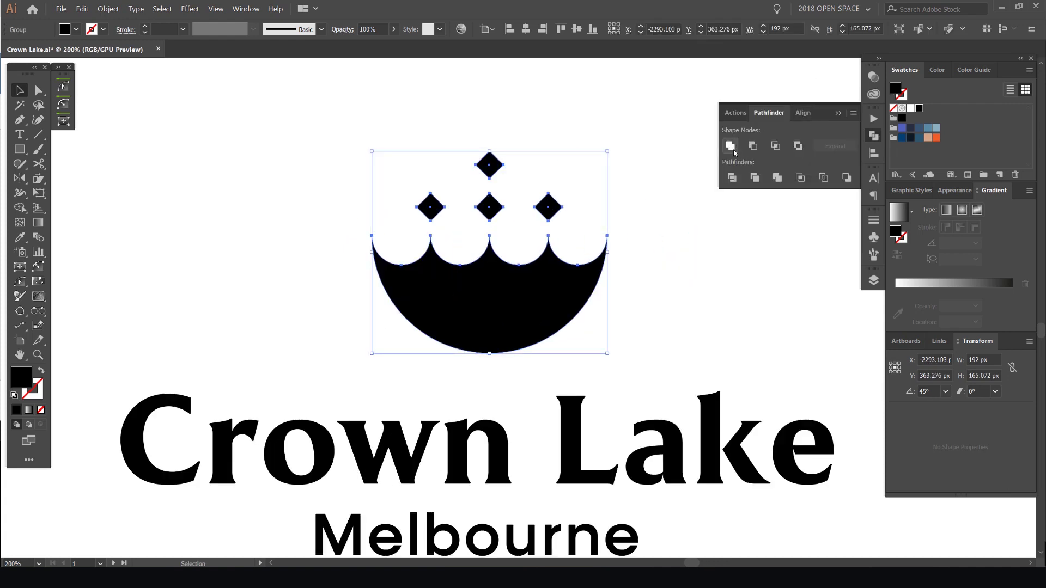
pyautogui.click(600, 129)
pyautogui.moveTo(545, 281); pyautogui.dragTo(402, 339)
pyautogui.hotkey('ctrl', 'z')
pyautogui.hotkey('ctrl', '-')
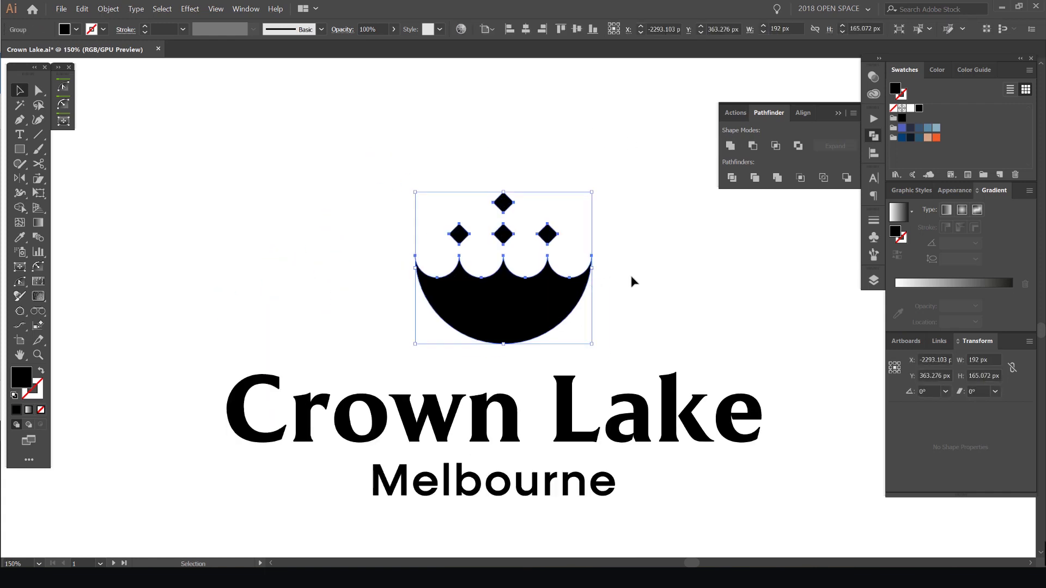
pyautogui.moveTo(614, 330); pyautogui.dragTo(612, 238)
pyautogui.click(604, 224)
pyautogui.hotkey('ctrl', 'z')
pyautogui.scroll(-2, 599, 213)
pyautogui.moveTo(636, 170); pyautogui.dragTo(602, 212)
pyautogui.click(602, 213)
pyautogui.scroll(1, 593, 226)
pyautogui.moveTo(535, 248); pyautogui.dragTo(540, 305)
pyautogui.hotkey('ctrl', 'z')
# Try aligning the symbol and the wordmark to their horizontal centers, and undo the alignment
pyautogui.click(555, 334)
pyautogui.keyDown('shift'); pyautogui.click(529, 259); pyautogui.keyUp('shift')
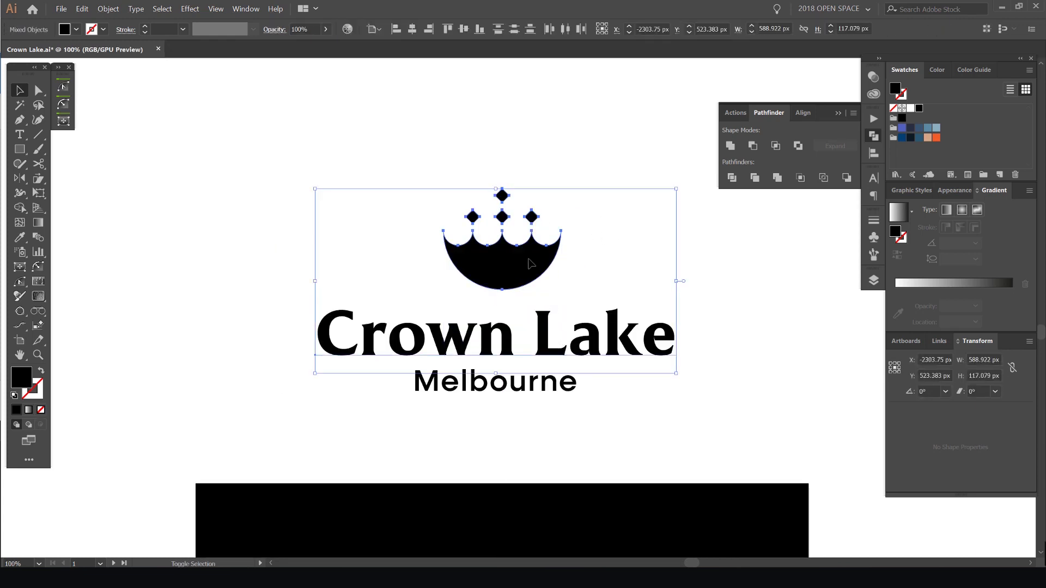
pyautogui.click(412, 33)
pyautogui.hotkey('ctrl', 'z')
pyautogui.click(534, 183)
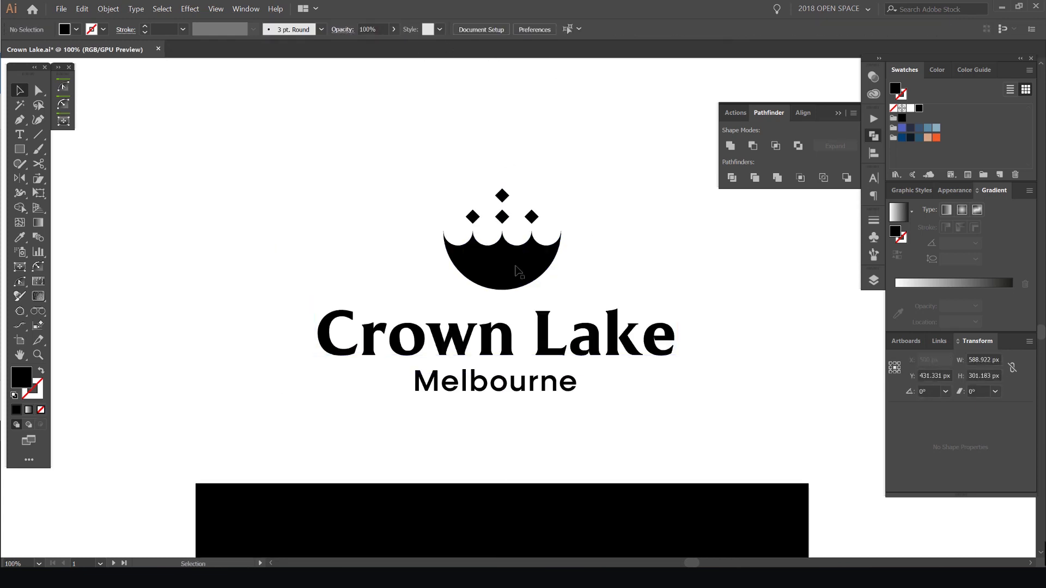
# Nudge the crown symbol 8 px left and 4 px down above the wordmark
pyautogui.scroll(2, 512, 265)
pyautogui.click(531, 261)
pyautogui.press('Down')
pyautogui.press('Down')
pyautogui.press('Down')
pyautogui.press('Down')
pyautogui.press('Left')
pyautogui.press('Left')
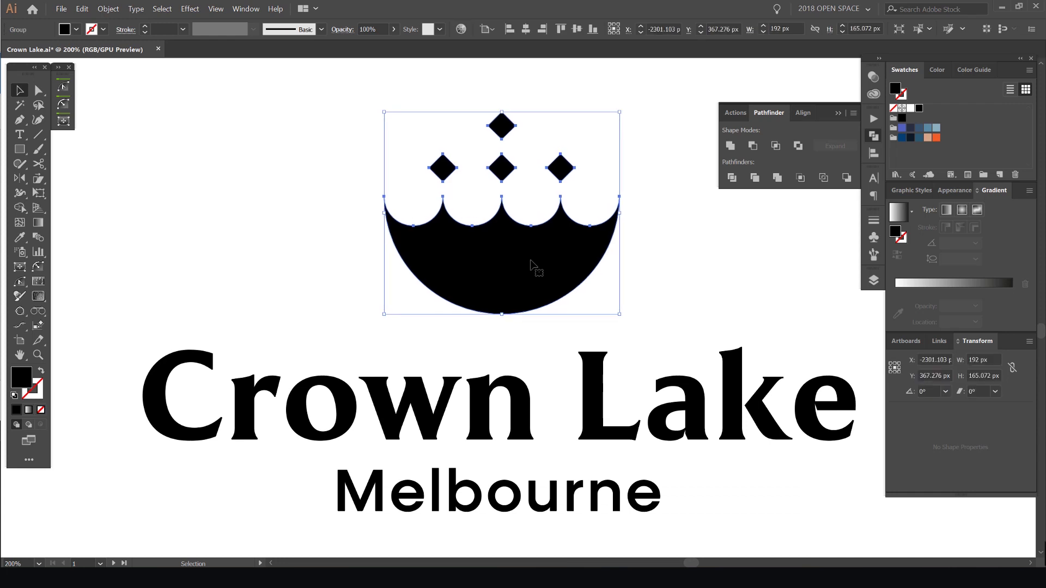
pyautogui.scroll(-2, 523, 235)
pyautogui.click(625, 161)
# Hide the panels and examine the logo's composition at small and large magnifications
pyautogui.press('Tab')
pyautogui.scroll(-1, 635, 161)
pyautogui.press('space')
pyautogui.moveTo(635, 163); pyautogui.dragTo(614, 217)
pyautogui.scroll(1, 556, 289)
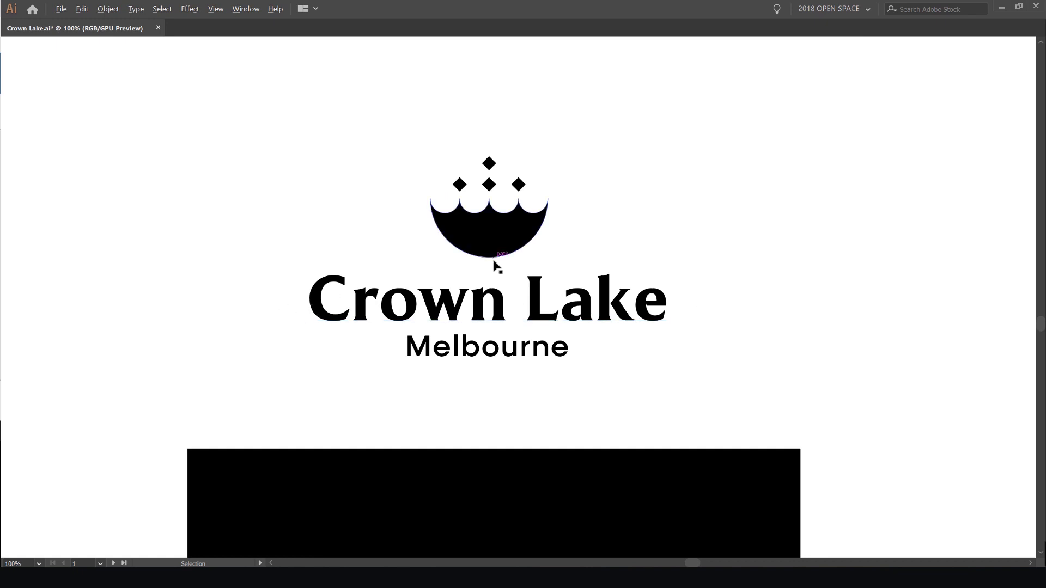
pyautogui.scroll(-3, 494, 260)
pyautogui.scroll(3, 497, 260)
pyautogui.scroll(1, 393, 363)
# Try shifting part of the logo and undo the move
pyautogui.moveTo(525, 375)
pyautogui.mouseDown()
pyautogui.moveTo(489, 361)
pyautogui.moveTo(508, 388)
pyautogui.mouseUp()
pyautogui.hotkey('ctrl', 'z')
pyautogui.keyDown('shift'); pyautogui.click(507, 242); pyautogui.keyUp('shift')
pyautogui.click(604, 186)
pyautogui.press('space')
pyautogui.moveTo(605, 187); pyautogui.dragTo(637, 228)
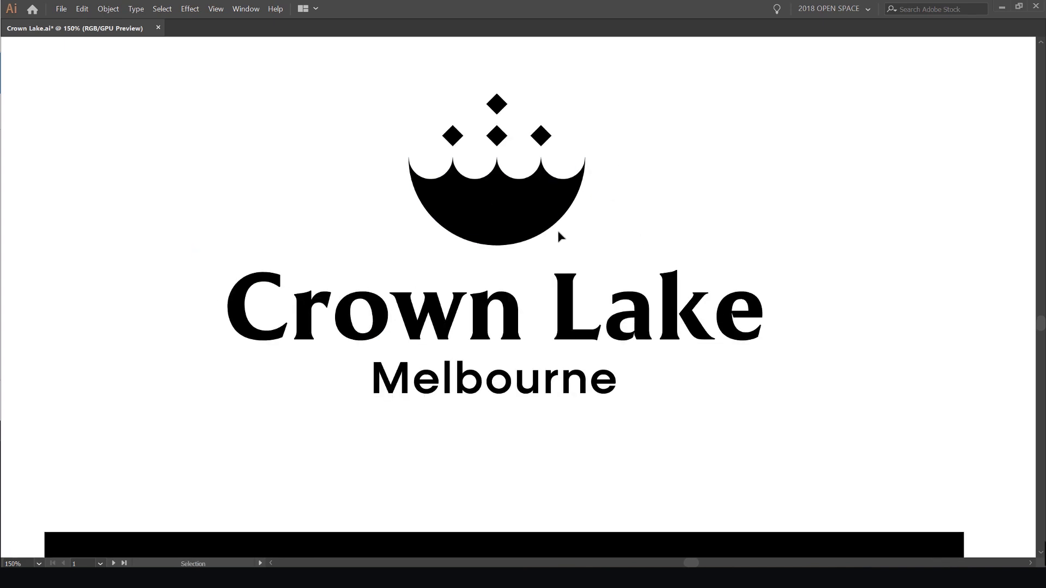
# Examine the spacing between symbol, name and tagline and the logo's overall balance
pyautogui.scroll(-2, 560, 235)
pyautogui.scroll(2, 493, 182)
pyautogui.click(493, 185)
pyautogui.moveTo(484, 119); pyautogui.dragTo(484, 130)
pyautogui.click(595, 115)
pyautogui.scroll(-3, 602, 114)
pyautogui.scroll(4, 618, 115)
pyautogui.click(469, 228)
pyautogui.scroll(-2, 469, 229)
pyautogui.moveTo(385, 307); pyautogui.dragTo(451, 249)
pyautogui.scroll(-1, 458, 249)
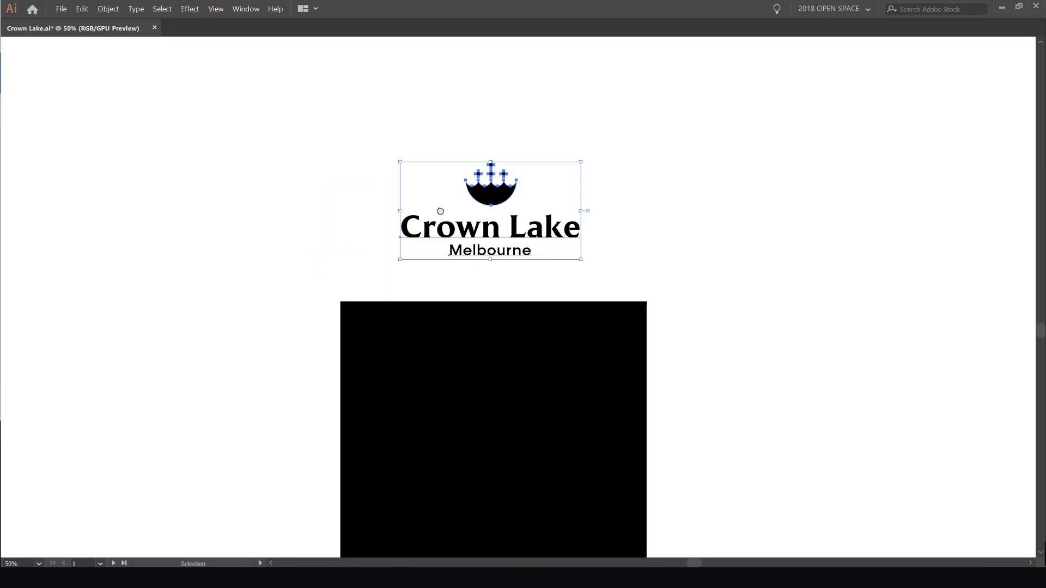
pyautogui.moveTo(439, 211); pyautogui.dragTo(387, 149)
pyautogui.click(594, 201)
# Show the panels again and look through the saved color themes in the Libraries
pyautogui.press('Tab')
pyautogui.moveTo(523, 222); pyautogui.dragTo(560, 195)
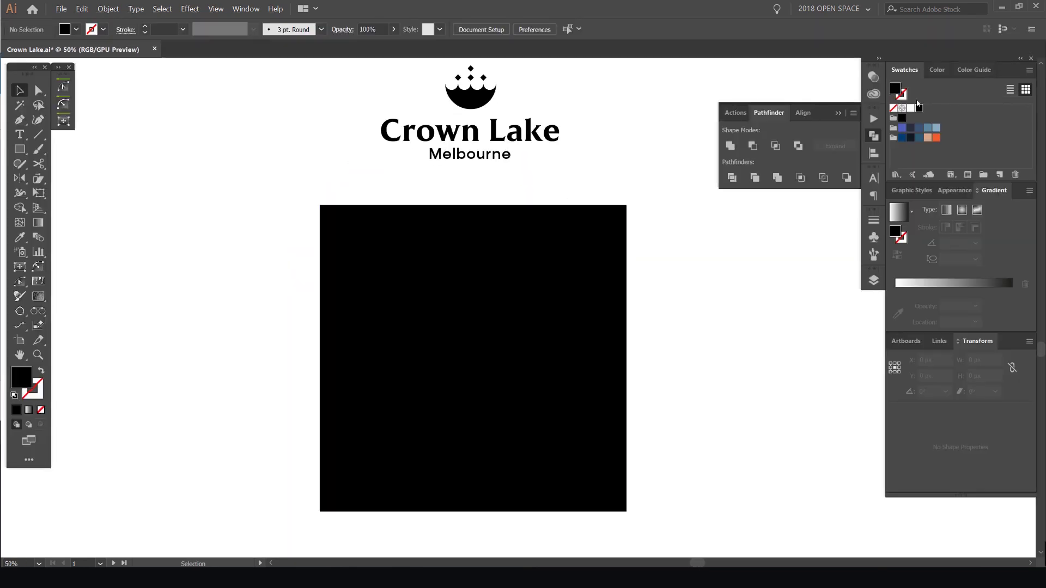
pyautogui.click(873, 94)
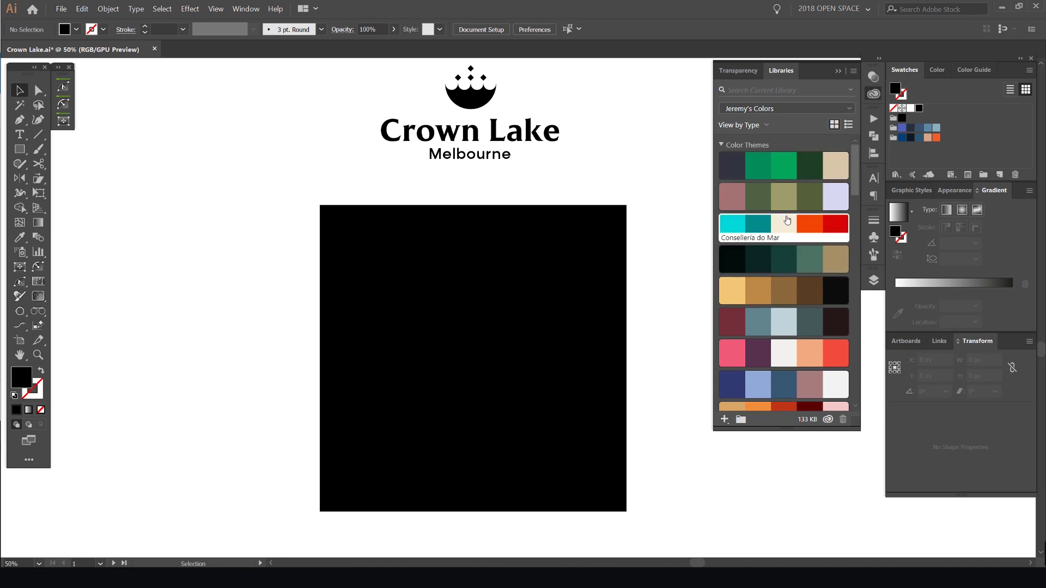
pyautogui.click(874, 96)
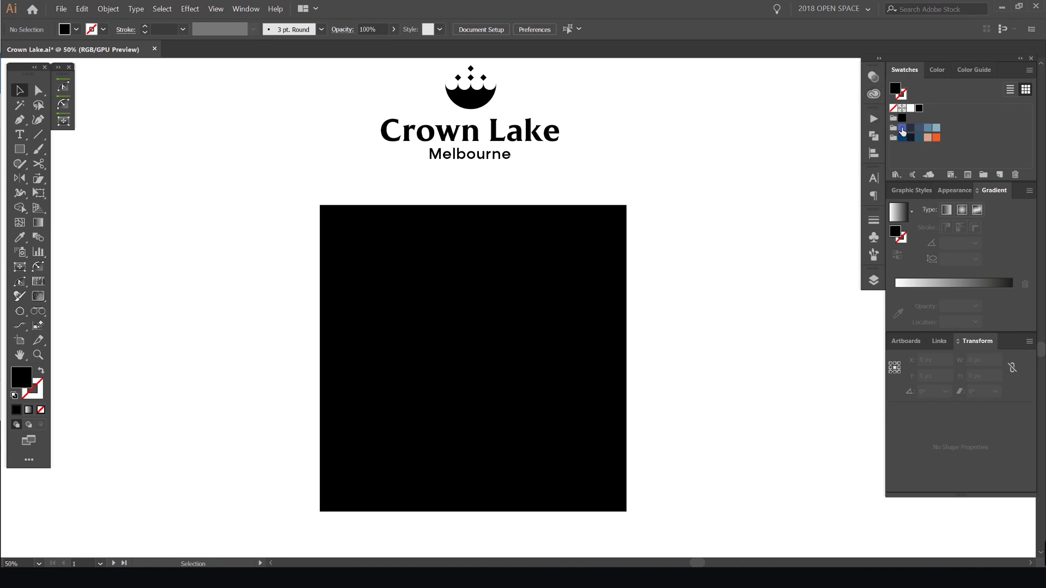
pyautogui.moveTo(688, 192); pyautogui.dragTo(601, 186)
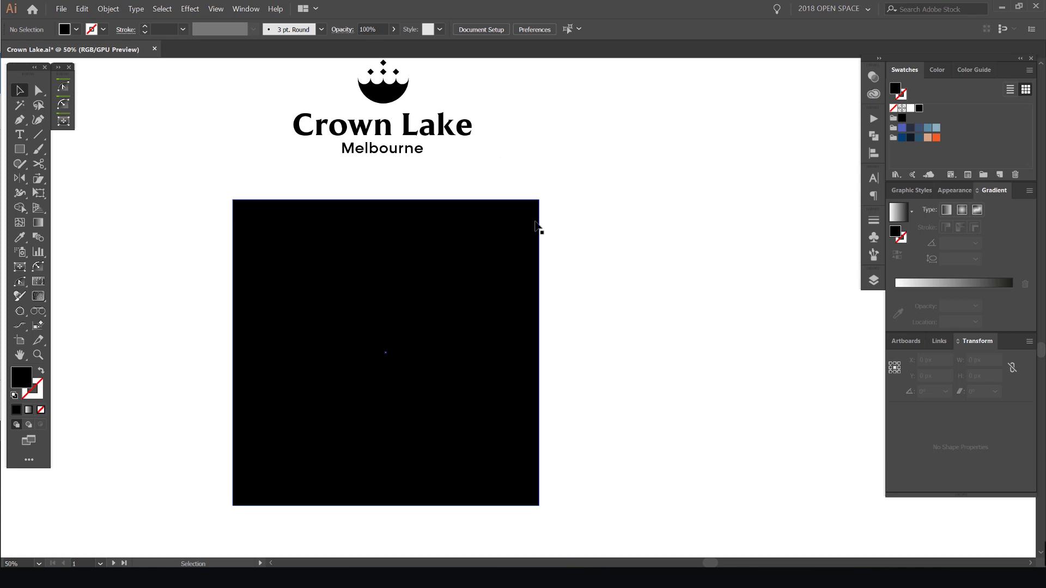
# Draw a circle about 189 px wide beside the black square and stack three copies of it edge to edge below
pyautogui.moveTo(578, 251); pyautogui.dragTo(578, 251)
pyautogui.scroll(1, 621, 282)
pyautogui.moveTo(542, 287); pyautogui.dragTo(459, 274)
pyautogui.press('v')
pyautogui.moveTo(460, 203); pyautogui.dragTo(486, 204)
pyautogui.moveTo(490, 204); pyautogui.dragTo(511, 292)
pyautogui.hotkey('ctrl', 'd')
pyautogui.hotkey('ctrl', 'd')
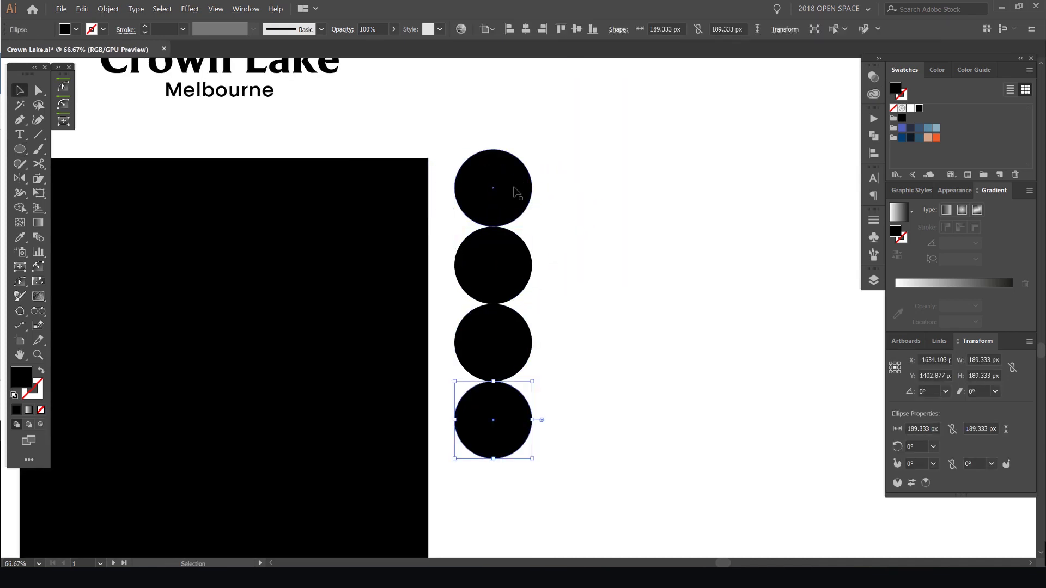
# Fill the four circles from top to bottom with the violet-blue, dark navy, slate blue and steel blue swatches
pyautogui.click(903, 130)
pyautogui.click(508, 261)
pyautogui.click(907, 129)
pyautogui.hotkey('ctrl', 'alt', ']')
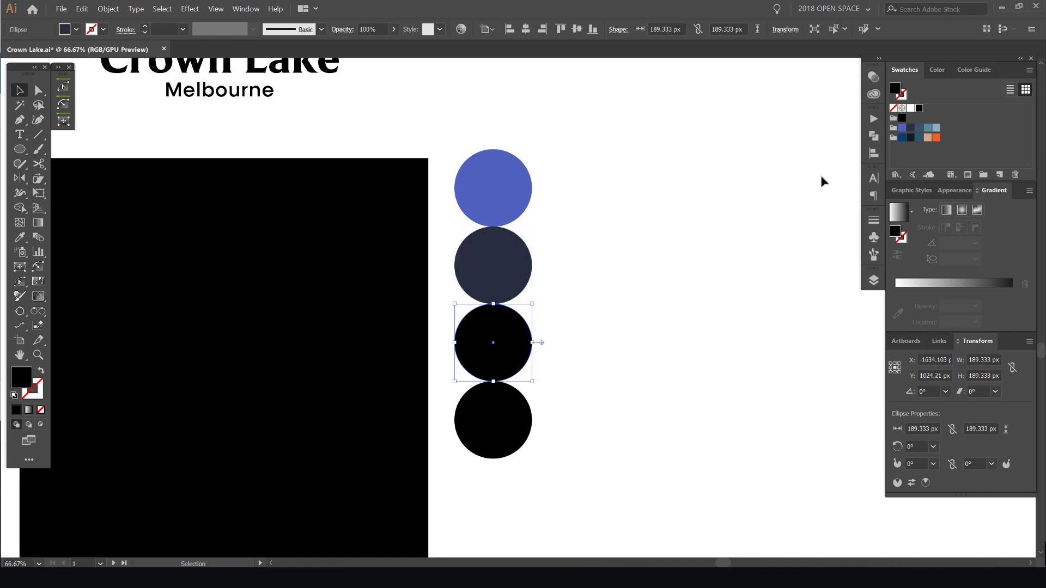
pyautogui.click(918, 128)
pyautogui.click(927, 127)
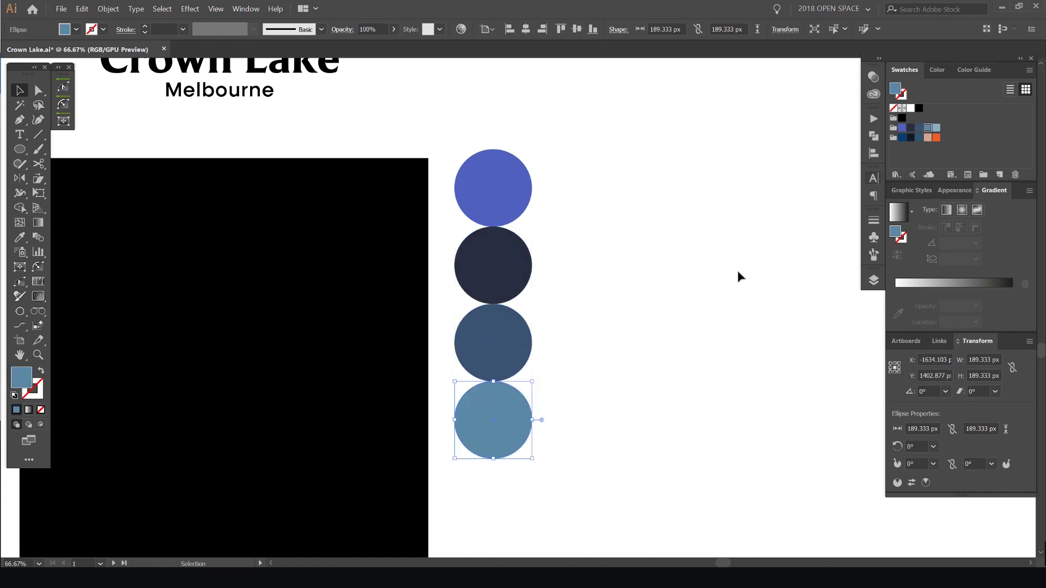
# Add a fifth copy of the circle below the stack and fill it with the light blue swatch
pyautogui.scroll(-3, 583, 238)
pyautogui.moveTo(496, 330); pyautogui.dragTo(503, 418)
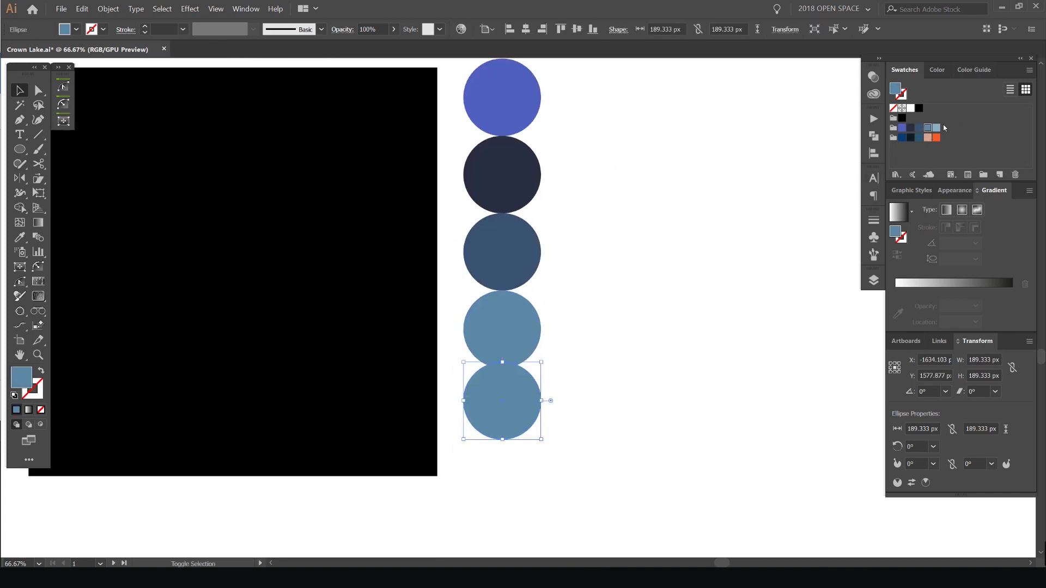
pyautogui.click(935, 128)
pyautogui.click(643, 134)
pyautogui.scroll(-1, 636, 135)
pyautogui.moveTo(636, 135); pyautogui.dragTo(617, 214)
pyautogui.scroll(1, 539, 240)
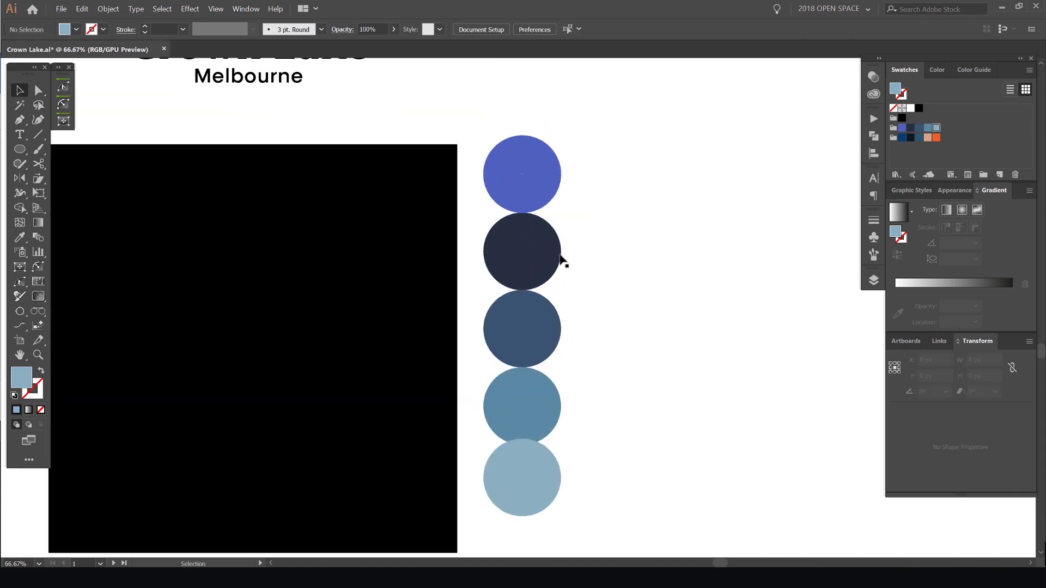
# Examine the stacked palette circles up close, isolating the violet-blue one
pyautogui.scroll(1, 588, 223)
pyautogui.scroll(-2, 583, 196)
pyautogui.scroll(-1, 580, 202)
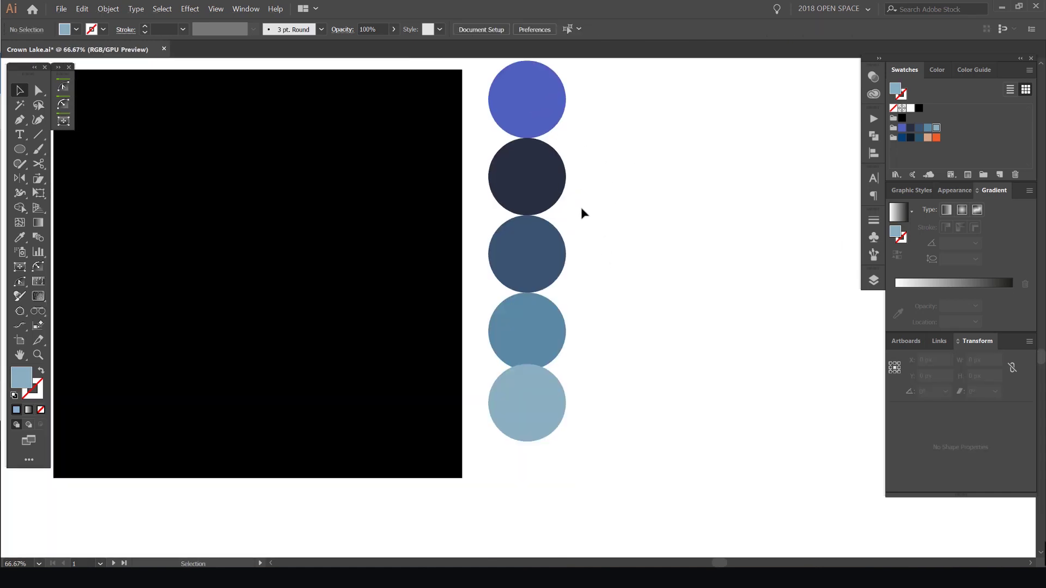
pyautogui.scroll(2, 539, 272)
pyautogui.scroll(2, 518, 177)
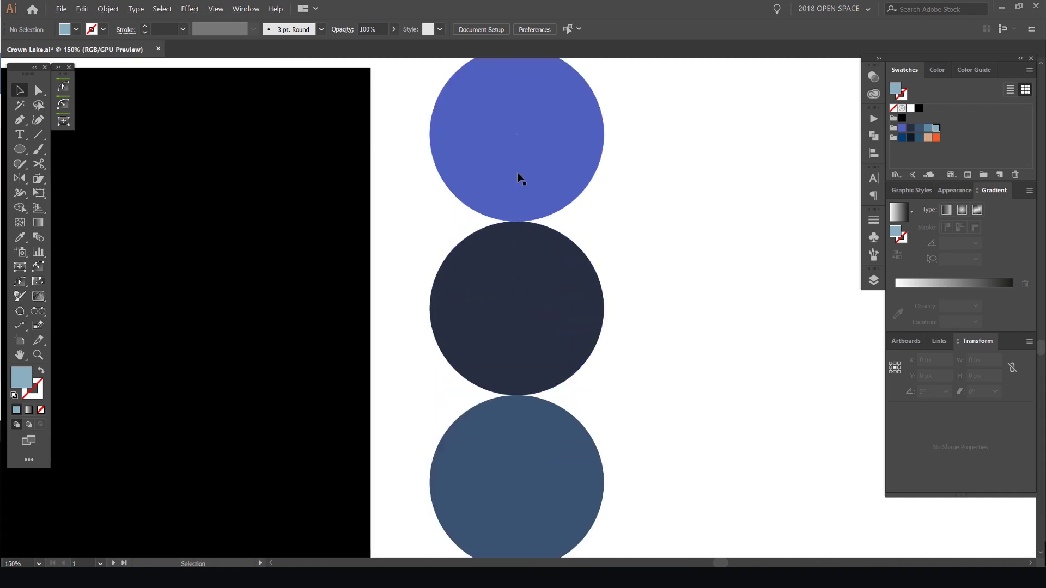
pyautogui.click(526, 180)
pyautogui.doubleClick(526, 180)
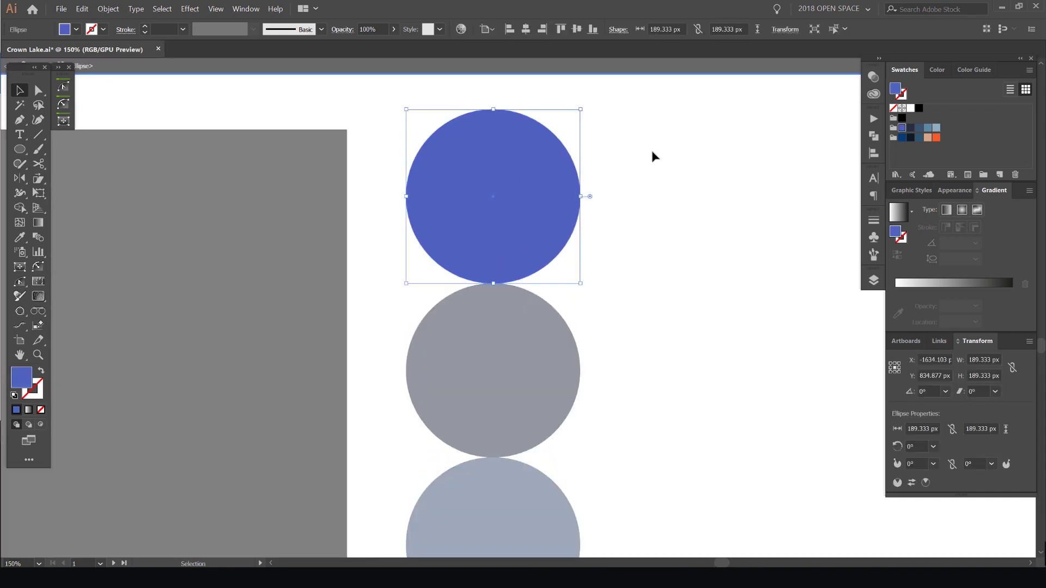
pyautogui.scroll(-3, 648, 155)
pyautogui.doubleClick(683, 158)
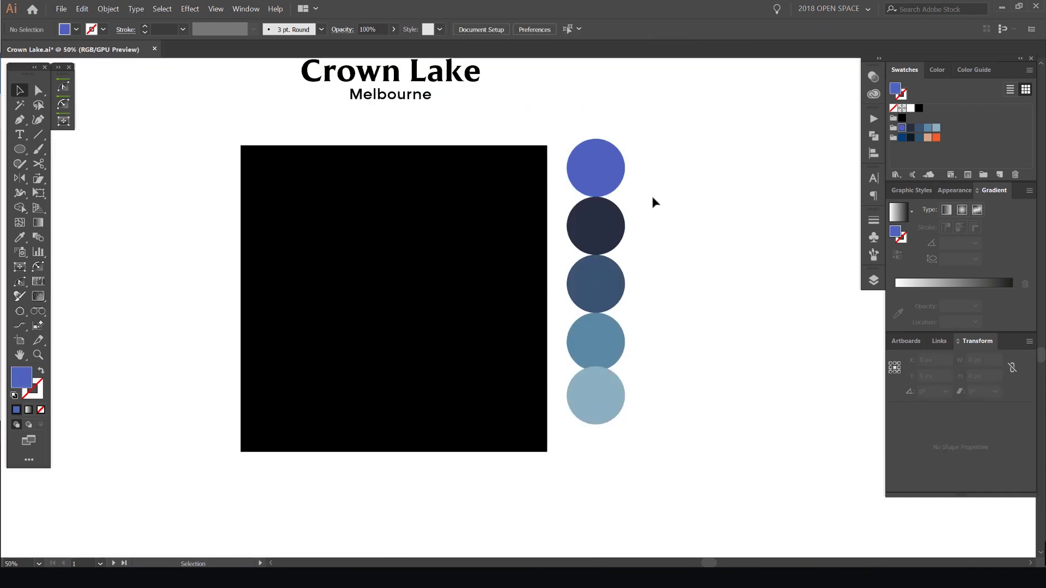
# Fill the large black square with the dark navy sampled from the second palette circle
pyautogui.moveTo(652, 194); pyautogui.dragTo(695, 197)
pyautogui.click(505, 201)
pyautogui.press('i')
pyautogui.click(656, 225)
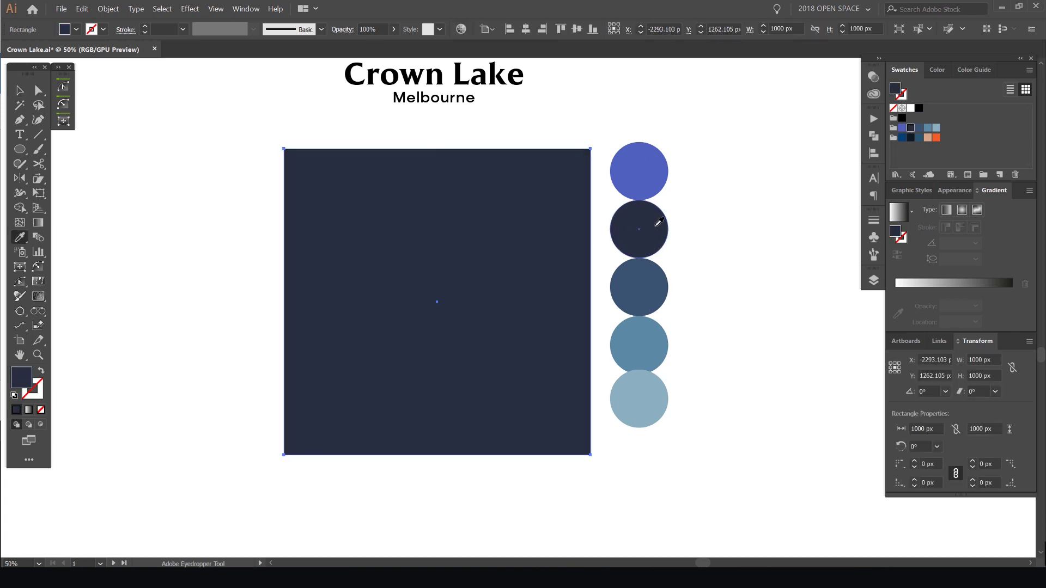
pyautogui.press('v')
pyautogui.click(690, 219)
# Place a copy of the black logo in the middle of the navy square and bring it to the front
pyautogui.moveTo(549, 72); pyautogui.dragTo(569, 139)
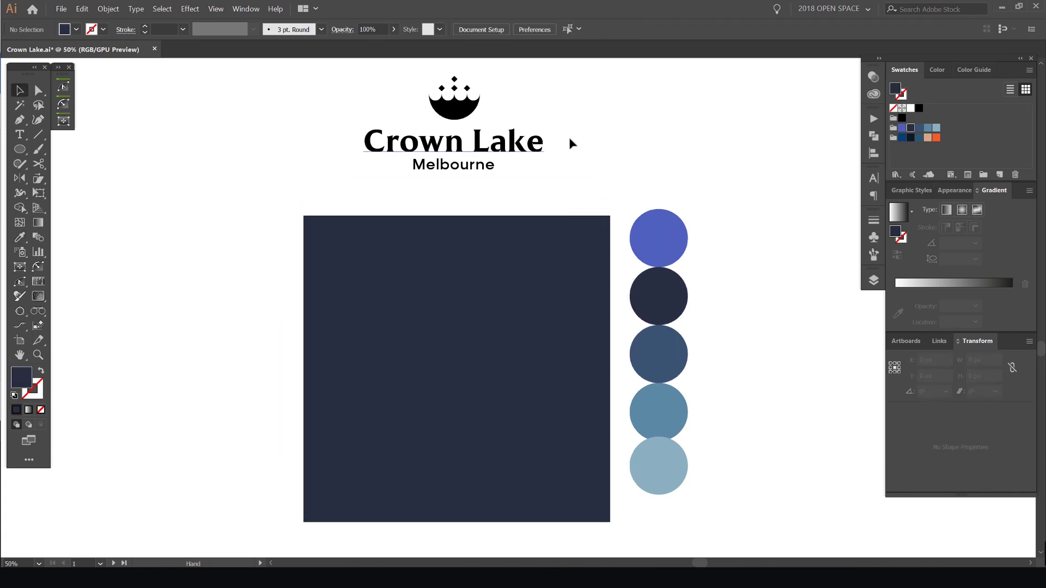
pyautogui.moveTo(383, 185); pyautogui.dragTo(444, 175)
pyautogui.moveTo(500, 150); pyautogui.dragTo(507, 392)
pyautogui.hotkey('ctrl', 'z')
pyautogui.moveTo(514, 267); pyautogui.dragTo(507, 397)
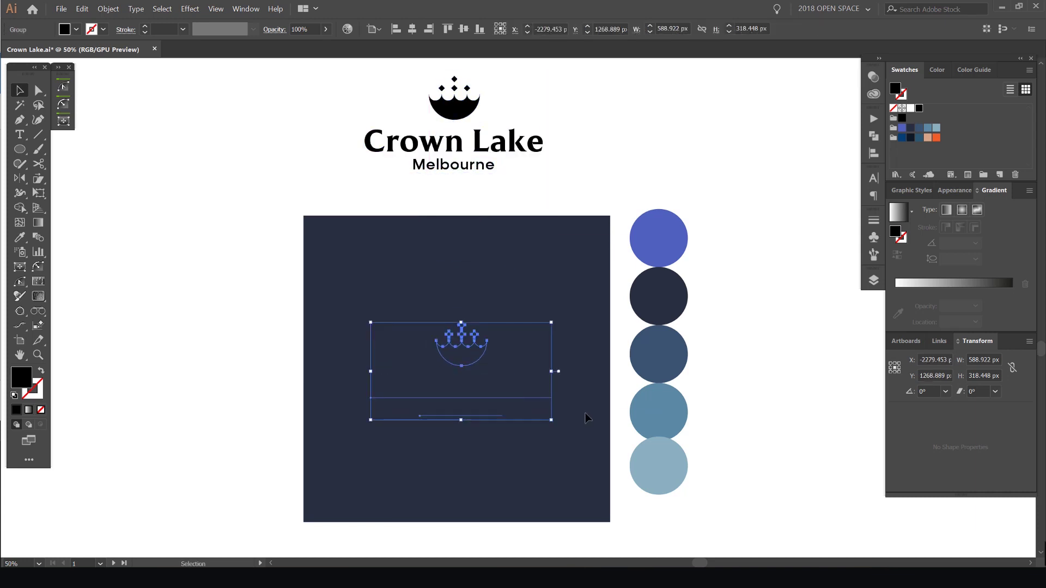
pyautogui.moveTo(570, 384); pyautogui.dragTo(568, 264)
pyautogui.hotkey('ctrl', 'shift', ']')
# Convert the text of the logo copy on the navy square to outlines
pyautogui.scroll(1, 567, 264)
pyautogui.click(582, 262)
pyautogui.click(384, 302)
pyautogui.scroll(3, 473, 298)
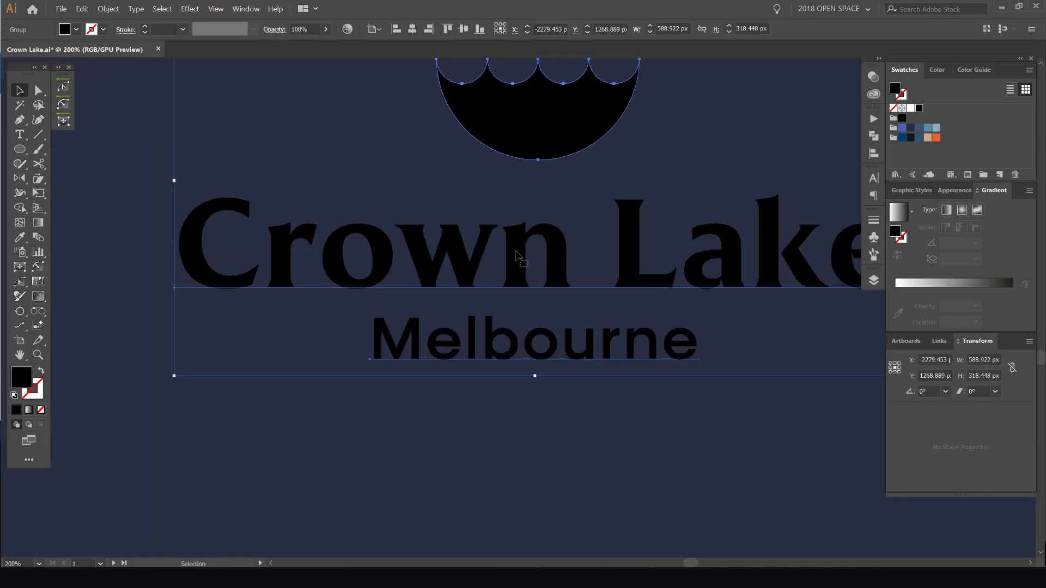
pyautogui.moveTo(691, 279); pyautogui.dragTo(645, 284)
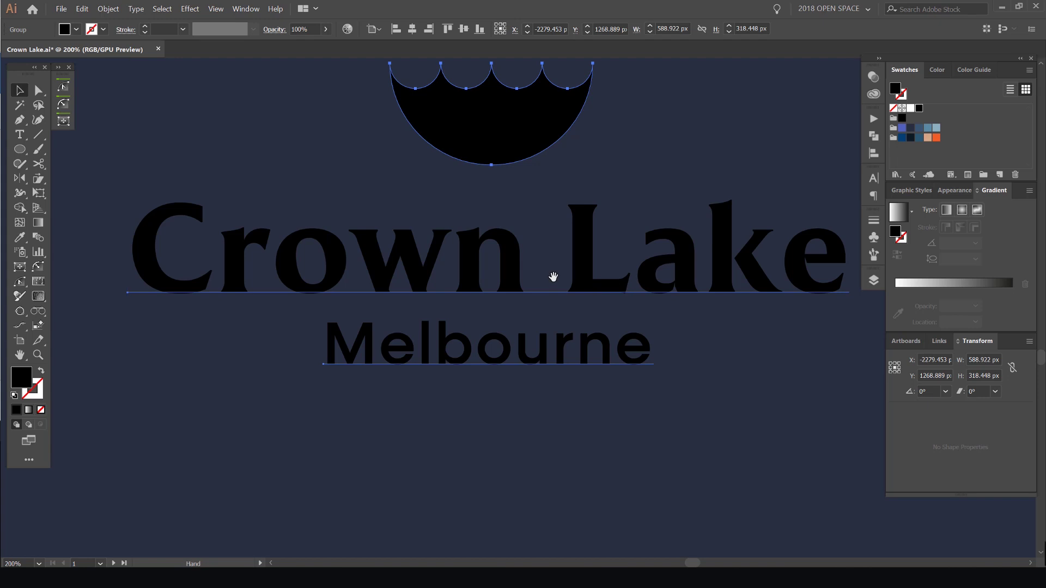
pyautogui.moveTo(553, 277); pyautogui.dragTo(550, 275)
pyautogui.click(136, 9)
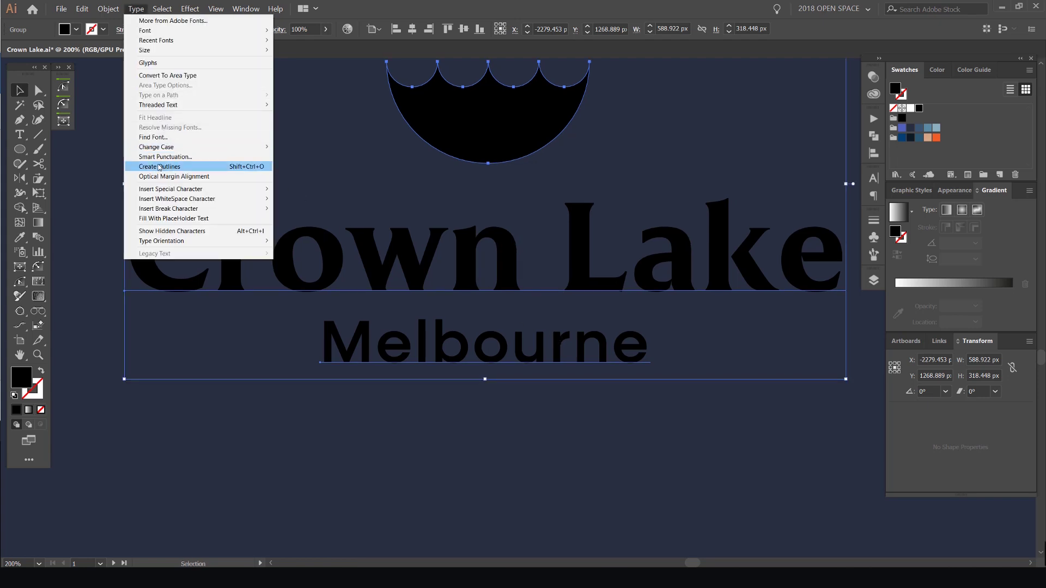
pyautogui.click(164, 166)
# Fill the outlined Crown Lake name and Melbourne tagline on the navy square with white
pyautogui.hotkey('ctrl', '-')
pyautogui.click(416, 373)
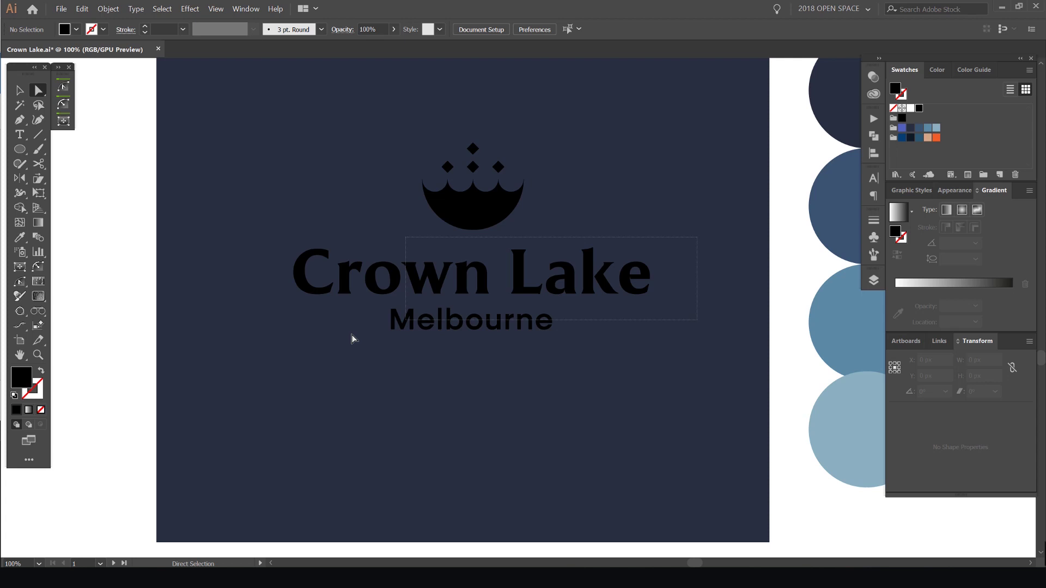
pyautogui.moveTo(276, 355); pyautogui.dragTo(276, 355)
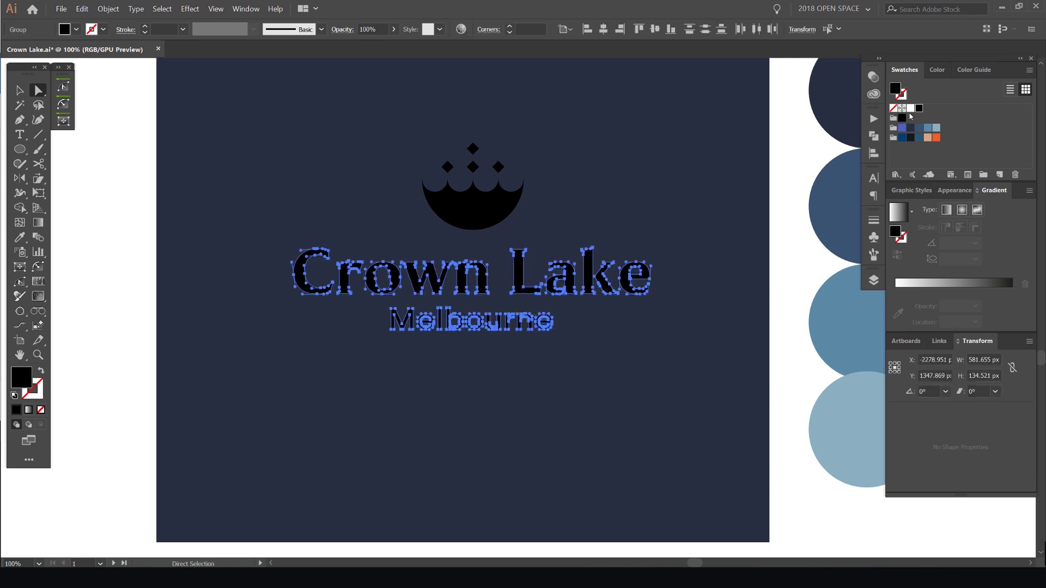
pyautogui.click(910, 108)
pyautogui.click(605, 140)
# Fill the whole crown symbol on the navy square with the violet-blue swatch
pyautogui.moveTo(599, 141); pyautogui.dragTo(592, 171)
pyautogui.press('v')
pyautogui.scroll(1, 478, 176)
pyautogui.click(478, 241)
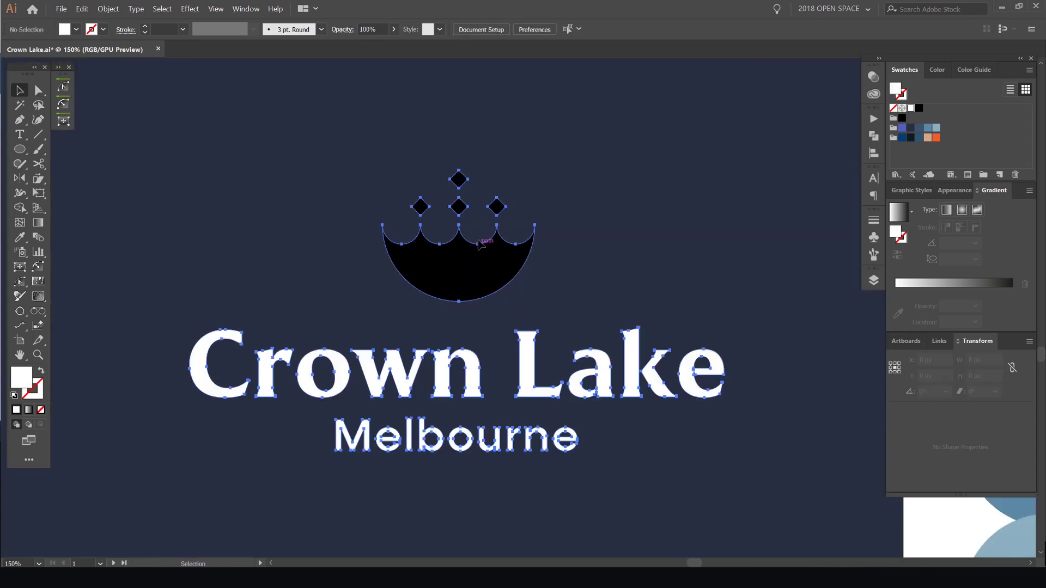
pyautogui.doubleClick(478, 245)
pyautogui.click(902, 127)
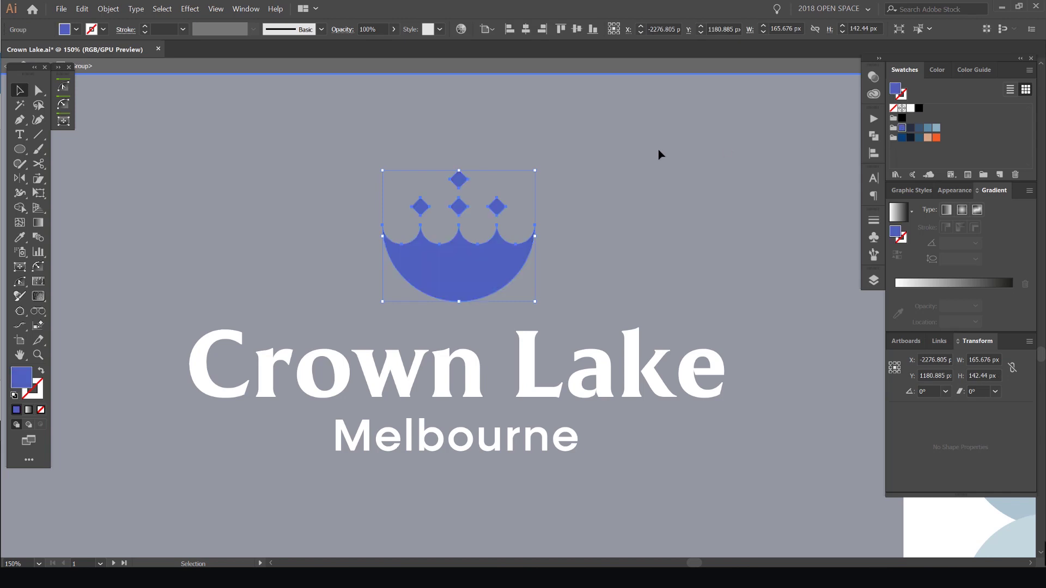
pyautogui.doubleClick(658, 150)
pyautogui.scroll(-2, 580, 175)
# Recolor the symbol's wave-edged bowl and its four diamonds with the steel blue swatch
pyautogui.scroll(4, 551, 185)
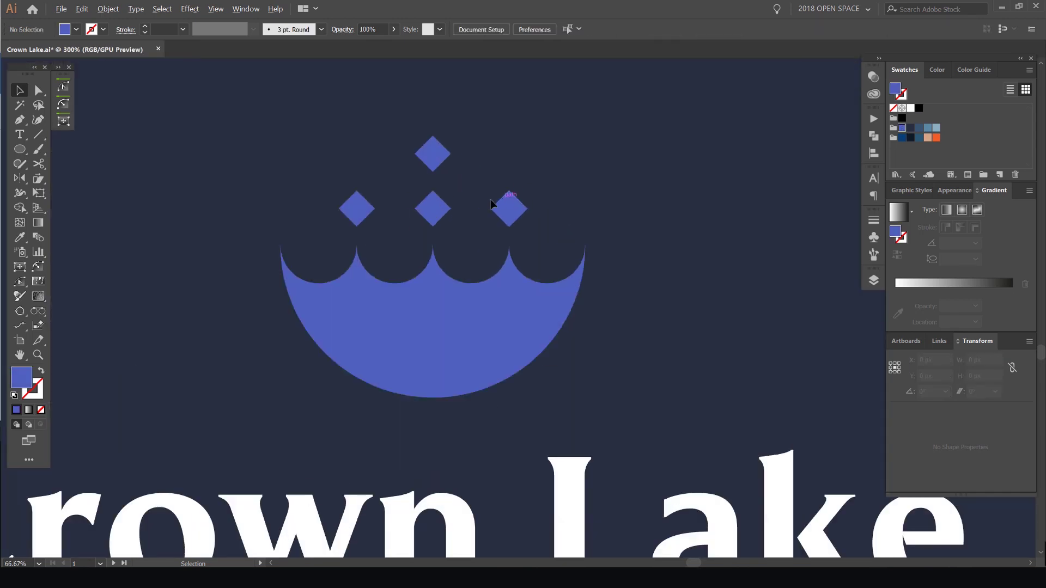
pyautogui.click(436, 296)
pyautogui.press('a')
pyautogui.click(512, 302)
pyautogui.click(927, 128)
pyautogui.moveTo(578, 117); pyautogui.dragTo(323, 219)
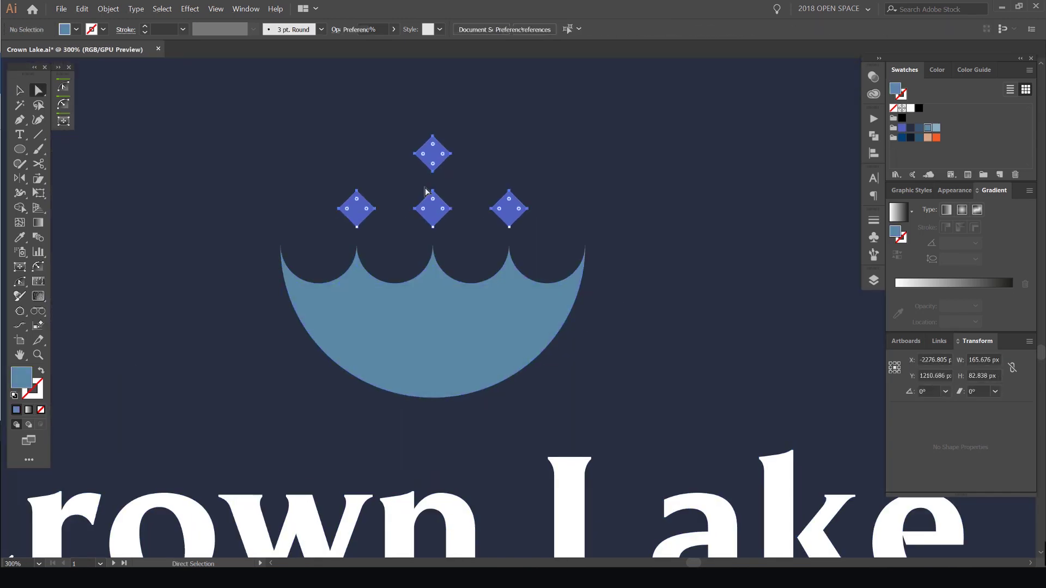
pyautogui.click(927, 128)
pyautogui.click(528, 154)
pyautogui.scroll(-2, 583, 136)
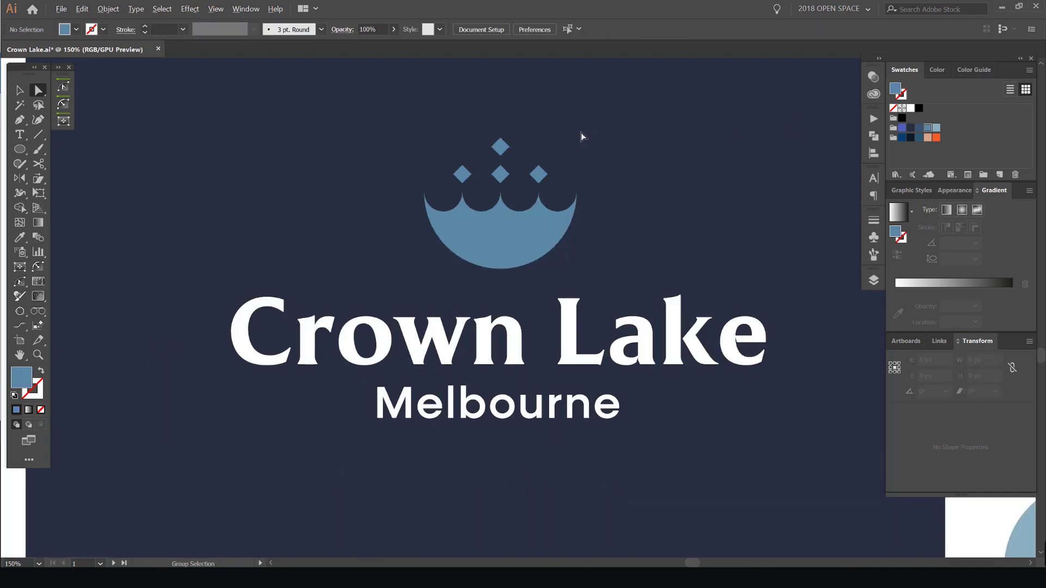
# Try the peach and violet-blue swatches on the symbol's four diamonds
pyautogui.click(928, 138)
pyautogui.click(626, 113)
pyautogui.scroll(-2, 627, 114)
pyautogui.moveTo(630, 115); pyautogui.dragTo(623, 137)
pyautogui.scroll(1, 623, 137)
pyautogui.click(902, 128)
pyautogui.scroll(-1, 656, 123)
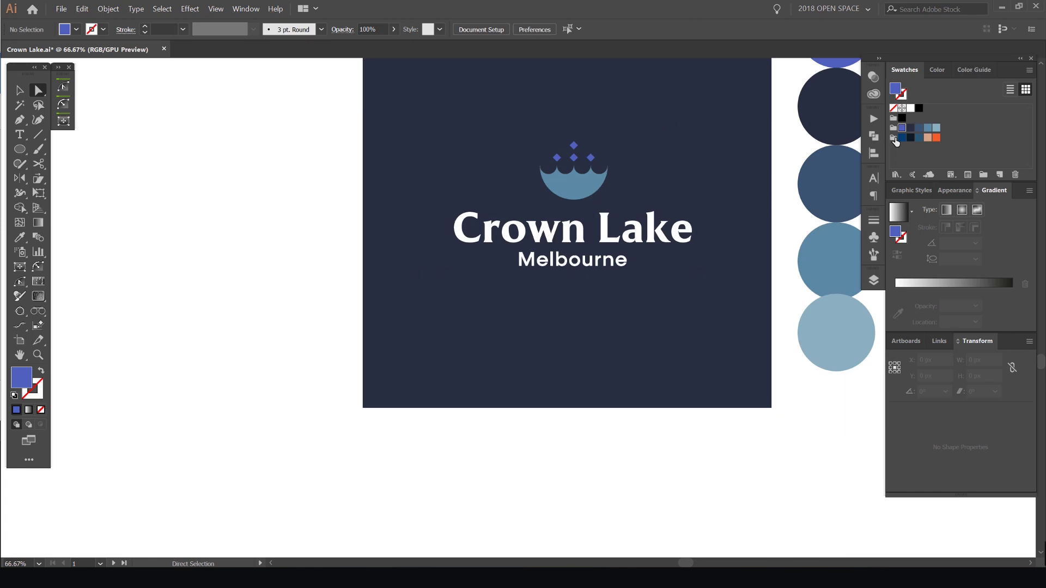
# Fill the symbol's four diamonds with the light blue swatch and its bowl with violet-blue
pyautogui.click(927, 128)
pyautogui.click(936, 128)
pyautogui.click(626, 123)
pyautogui.scroll(3, 581, 131)
pyautogui.click(604, 259)
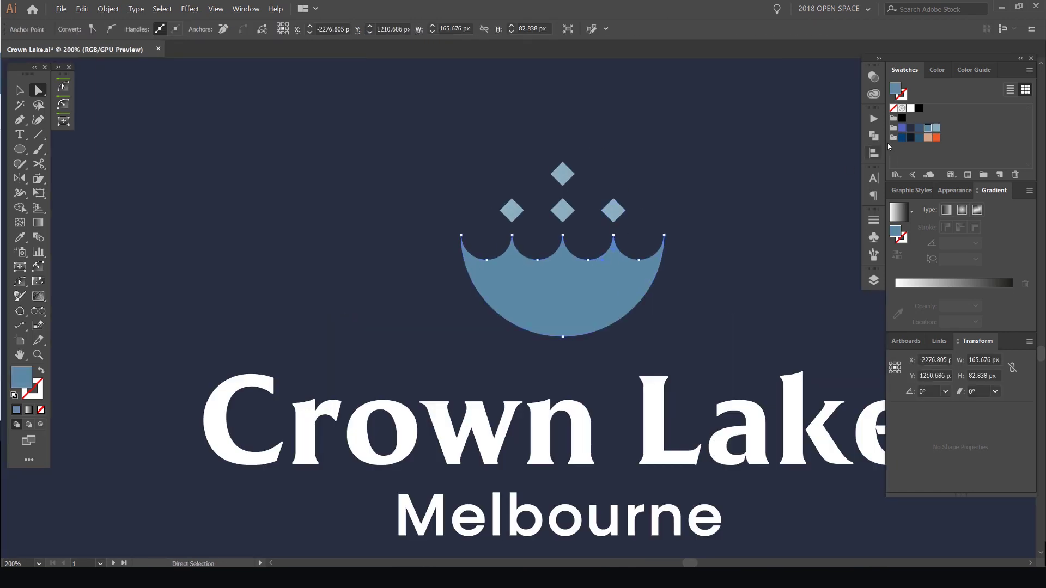
pyautogui.click(902, 127)
pyautogui.click(663, 132)
pyautogui.scroll(-2, 662, 132)
pyautogui.scroll(-1, 502, 142)
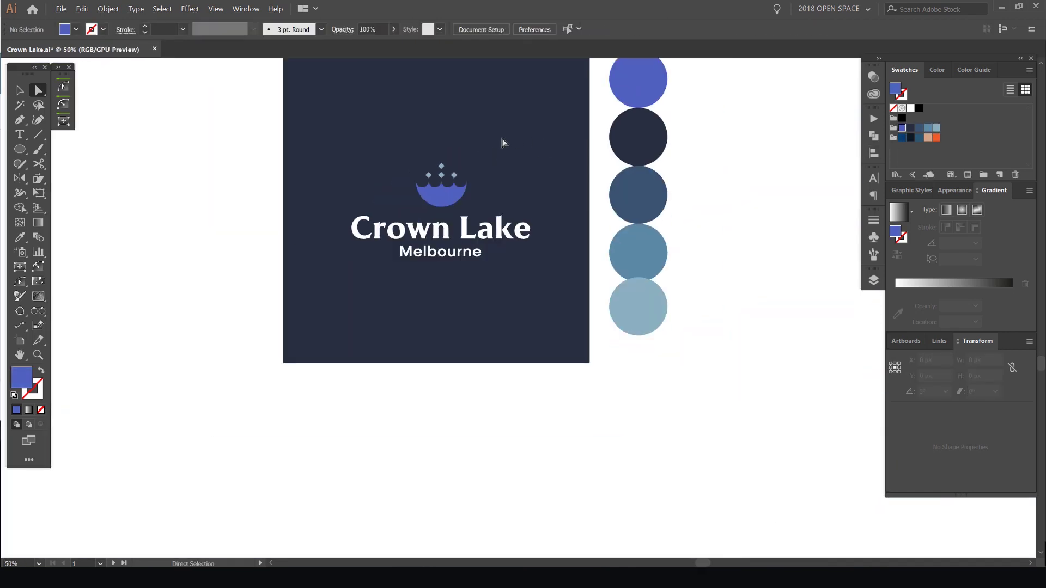
pyautogui.scroll(1, 502, 142)
pyautogui.scroll(-2, 501, 180)
pyautogui.moveTo(536, 178); pyautogui.dragTo(458, 196)
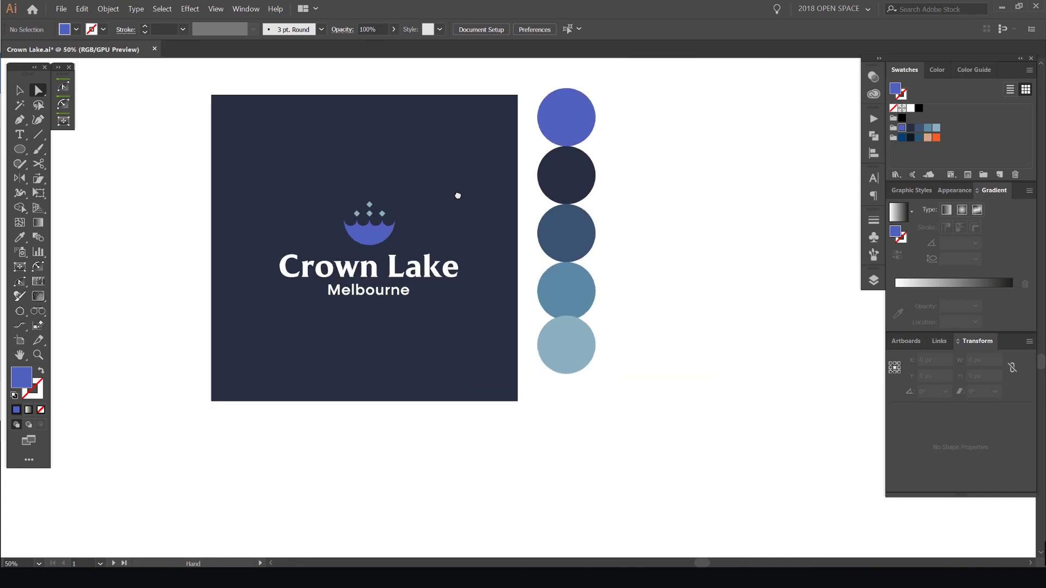
pyautogui.scroll(1, 627, 256)
# Add a peach circle of the same size beside the violet-blue palette circle, partly overlapping it
pyautogui.moveTo(607, 227); pyautogui.dragTo(473, 317)
pyautogui.press('l')
pyautogui.moveTo(425, 155); pyautogui.dragTo(512, 156)
pyautogui.click(928, 138)
pyautogui.click(532, 107)
pyautogui.moveTo(532, 107); pyautogui.dragTo(590, 125)
pyautogui.hotkey('ctrl', 'z')
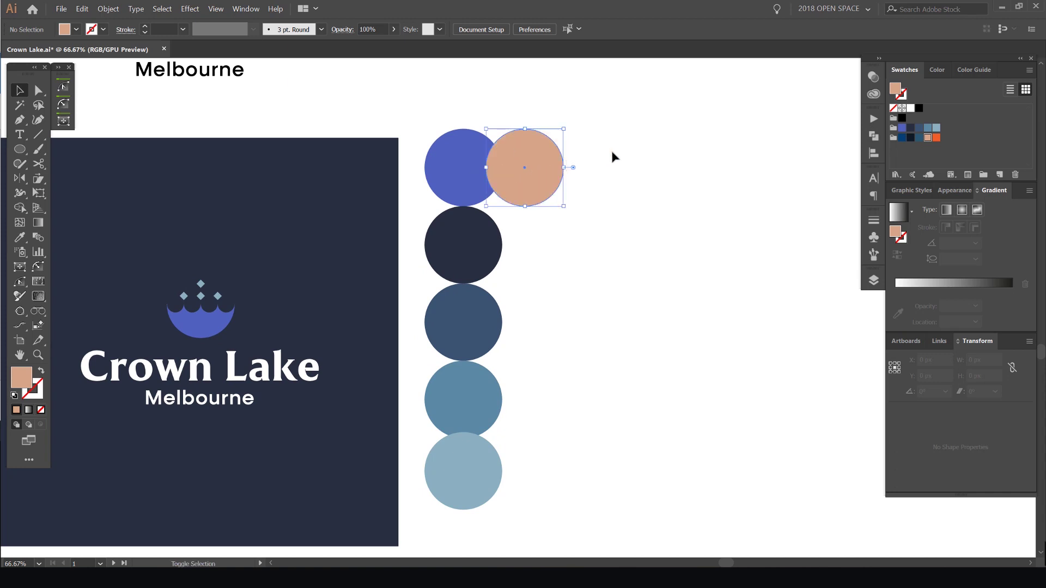
# Hide the panels and view the colored logo on the navy square beside the palette
pyautogui.scroll(-2, 610, 148)
pyautogui.scroll(2, 416, 212)
pyautogui.moveTo(427, 188); pyautogui.dragTo(544, 179)
pyautogui.press('Tab')
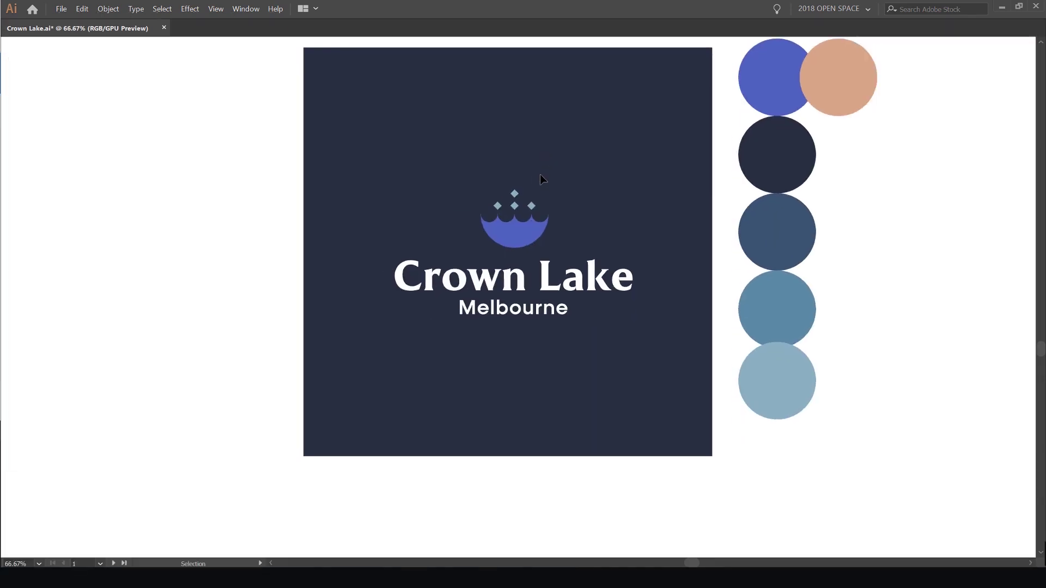
pyautogui.scroll(-2, 575, 184)
pyautogui.scroll(3, 574, 184)
# Duplicate the navy square and its colored logo directly below the original
pyautogui.click(518, 243)
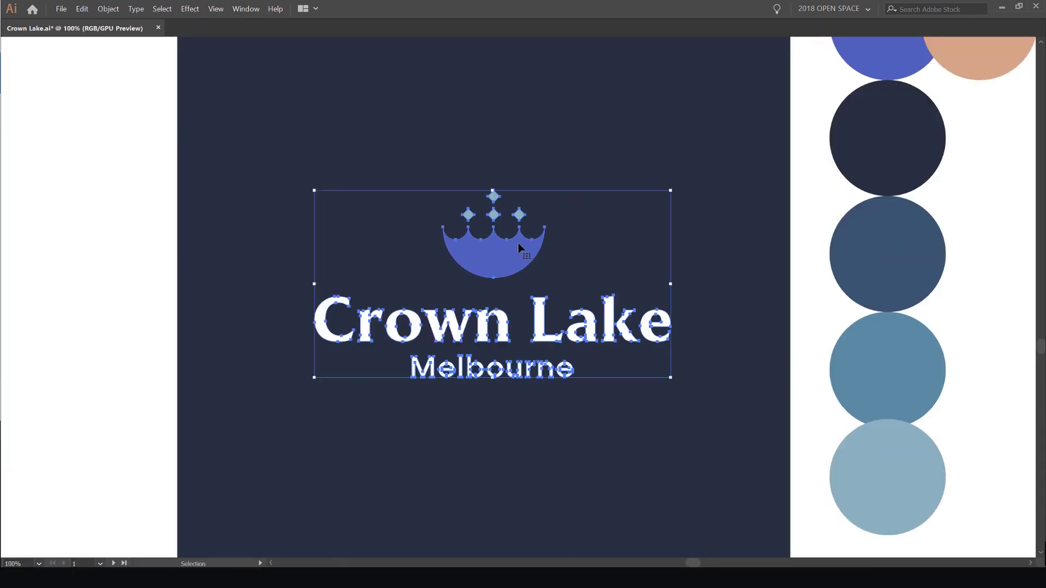
pyautogui.scroll(-3, 528, 240)
pyautogui.moveTo(555, 271); pyautogui.dragTo(532, 208)
pyautogui.hotkey('shift', 'o')
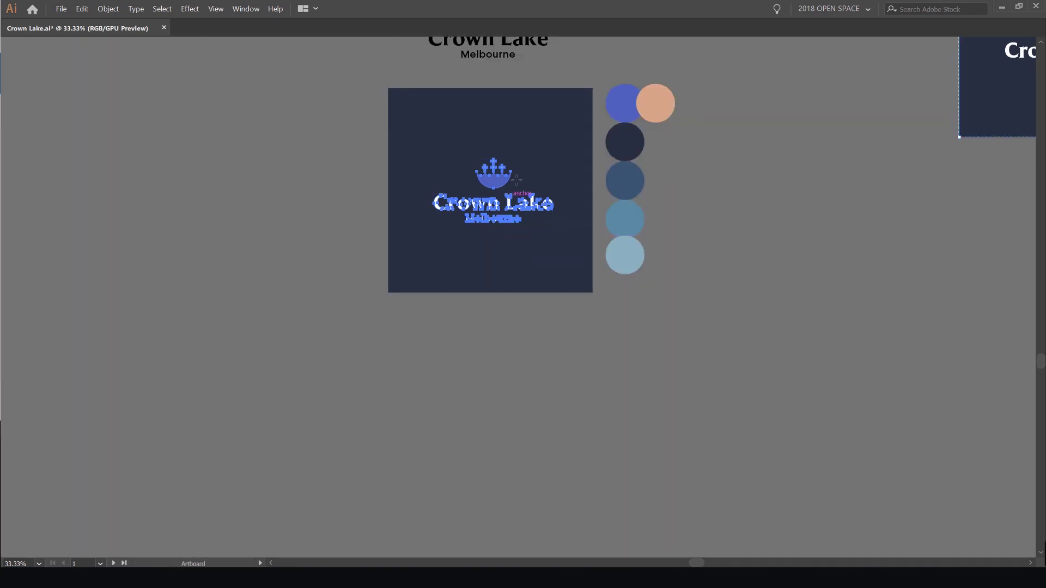
pyautogui.press('v')
pyautogui.moveTo(536, 141); pyautogui.dragTo(427, 240)
pyautogui.click(549, 370)
pyautogui.moveTo(491, 153); pyautogui.dragTo(483, 145)
pyautogui.moveTo(528, 131); pyautogui.dragTo(532, 336)
pyautogui.click(637, 371)
pyautogui.scroll(2, 594, 411)
pyautogui.doubleClick(440, 327)
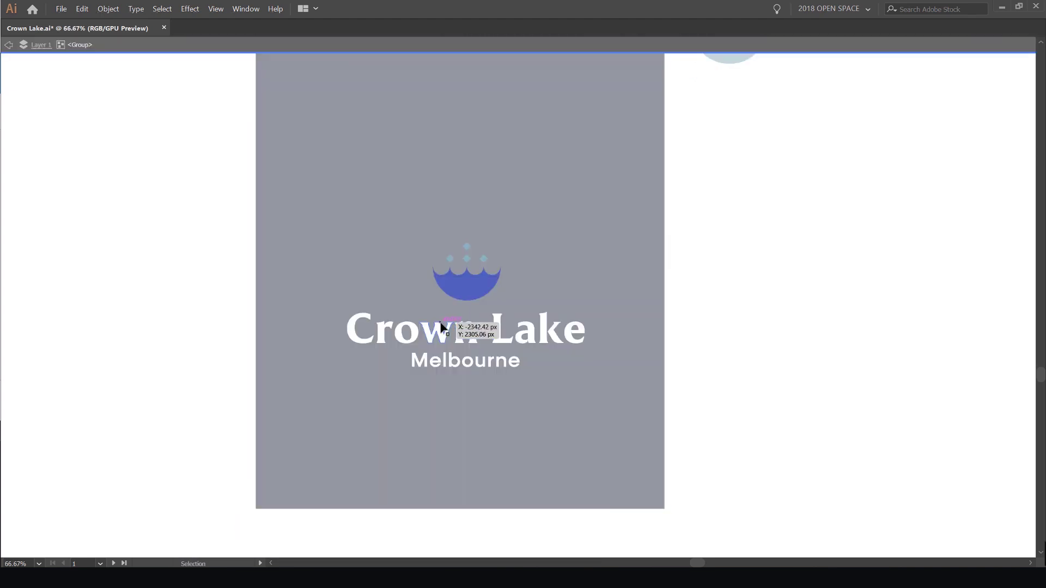
pyautogui.scroll(2, 462, 285)
pyautogui.moveTo(531, 276); pyautogui.dragTo(291, 368)
pyautogui.hotkey('ctrl', 'z')
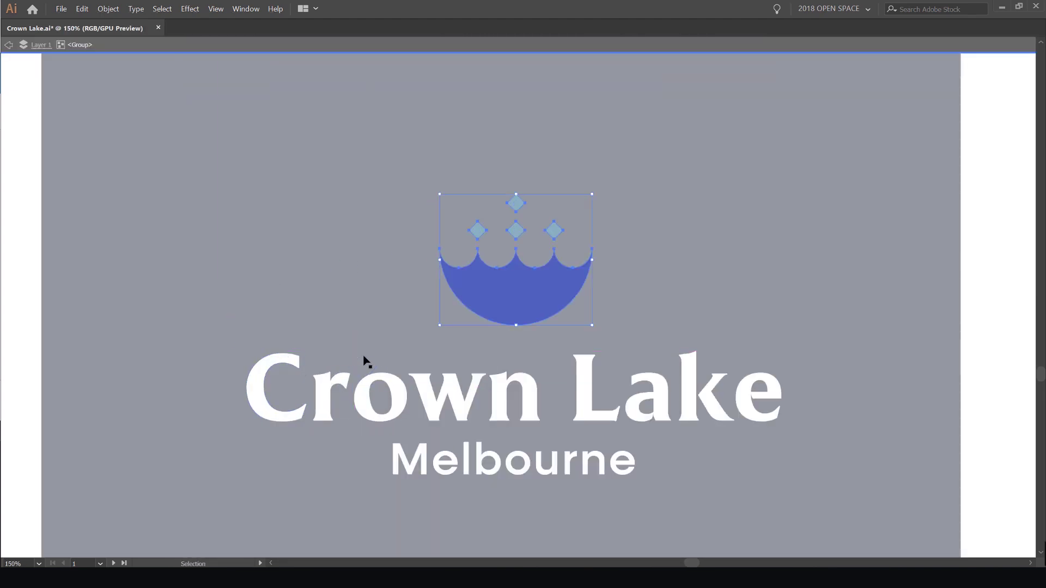
pyautogui.doubleClick(364, 356)
# Ungroup the lower logo copy and try moving its symbol to the left of the name
pyautogui.scroll(-1, 567, 279)
pyautogui.click(546, 292)
pyautogui.click(488, 299)
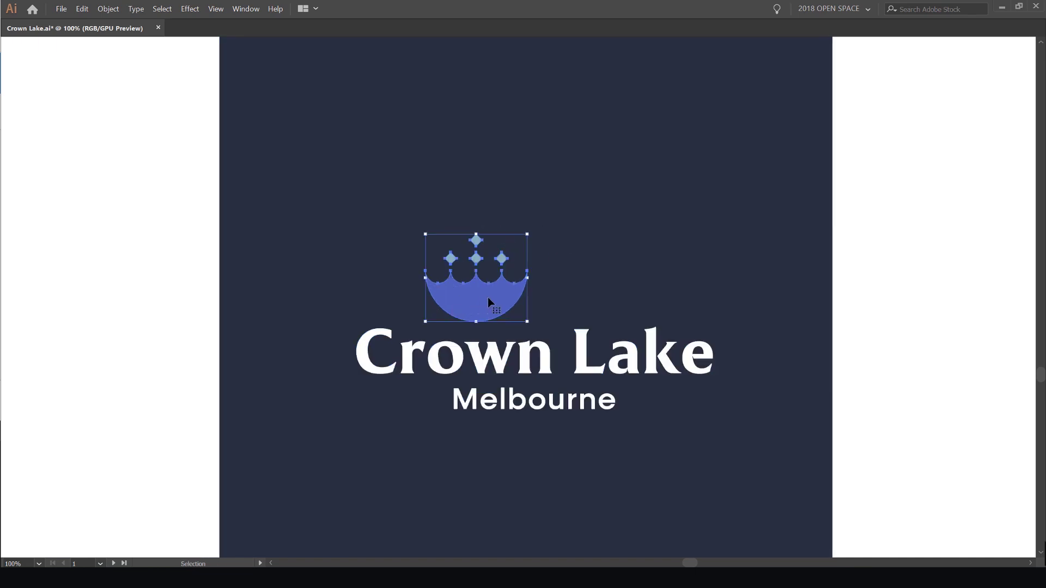
pyautogui.moveTo(532, 279); pyautogui.dragTo(291, 381)
pyautogui.moveTo(418, 367); pyautogui.dragTo(553, 365)
pyautogui.hotkey('ctrl', 'z')
pyautogui.hotkey('ctrl', 'z')
# Build a smaller horizontal logo in the lower square, with the symbol left of Crown Lake and no Melbourne tagline
pyautogui.click(522, 402)
pyautogui.moveTo(521, 402); pyautogui.dragTo(467, 330)
pyautogui.moveTo(452, 294); pyautogui.dragTo(414, 313)
pyautogui.keyDown('shift'); pyautogui.click(261, 314); pyautogui.keyUp('shift')
pyautogui.moveTo(198, 298); pyautogui.dragTo(300, 298)
pyautogui.moveTo(505, 308); pyautogui.dragTo(428, 285)
pyautogui.click(450, 238)
pyautogui.scroll(3, 337, 253)
pyautogui.scroll(-5, 428, 285)
pyautogui.scroll(-2, 429, 285)
# Fill the lower square with the violet-blue sampled from the symbol's bowl
pyautogui.click(492, 263)
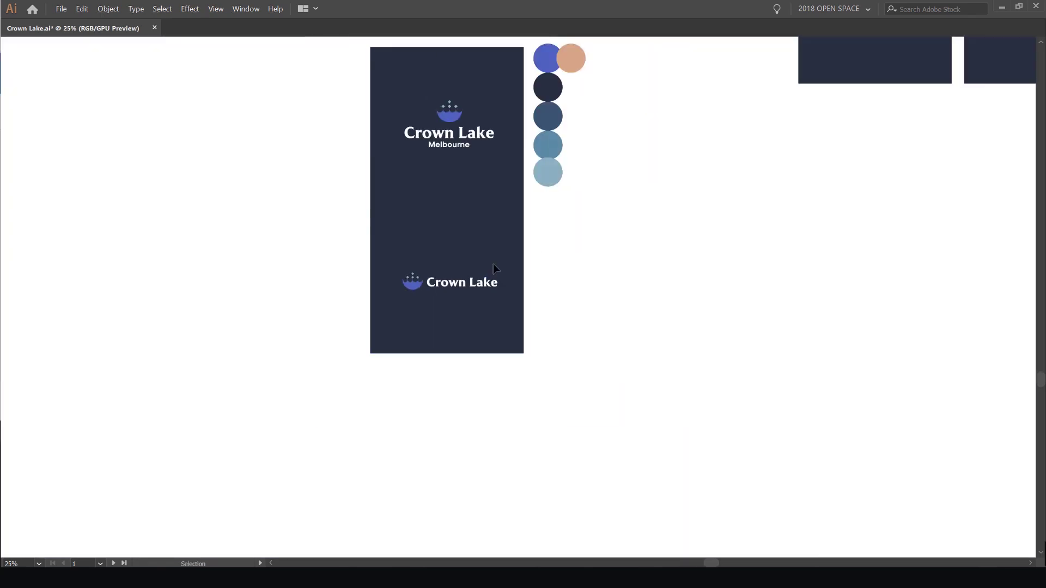
pyautogui.scroll(3, 396, 283)
pyautogui.scroll(1, 563, 281)
pyautogui.scroll(-3, 748, 221)
pyautogui.moveTo(755, 222); pyautogui.dragTo(706, 228)
pyautogui.scroll(2, 654, 222)
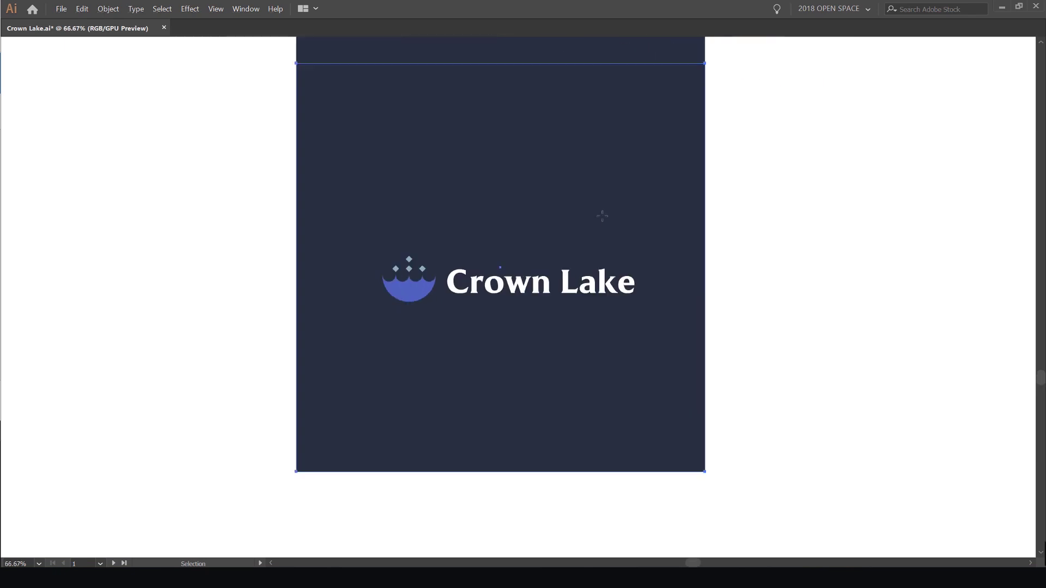
pyautogui.click(411, 286)
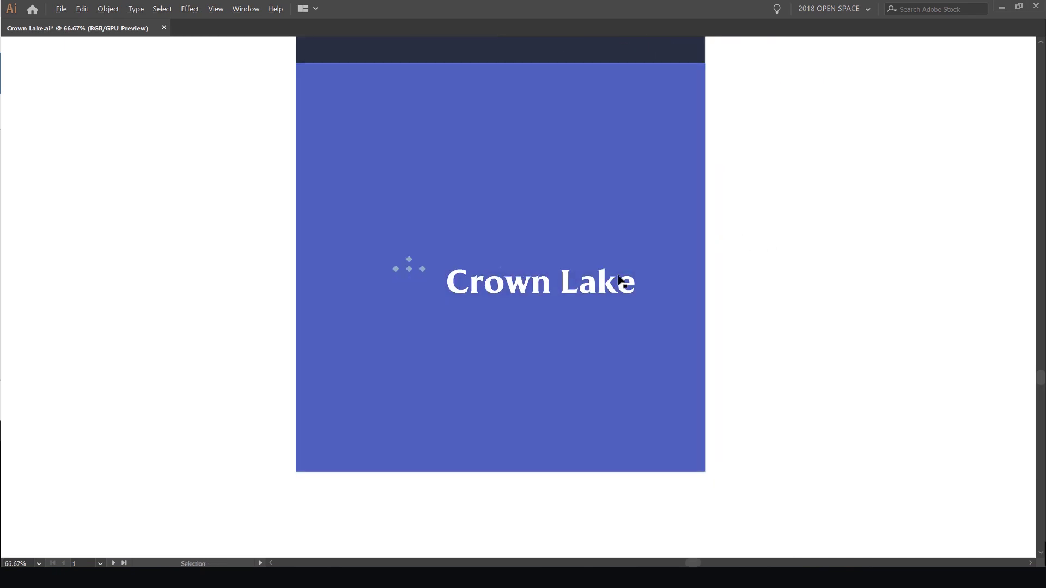
pyautogui.press('v')
# Recolor the horizontal logo's bowl with the light blue of its diamonds
pyautogui.click(401, 301)
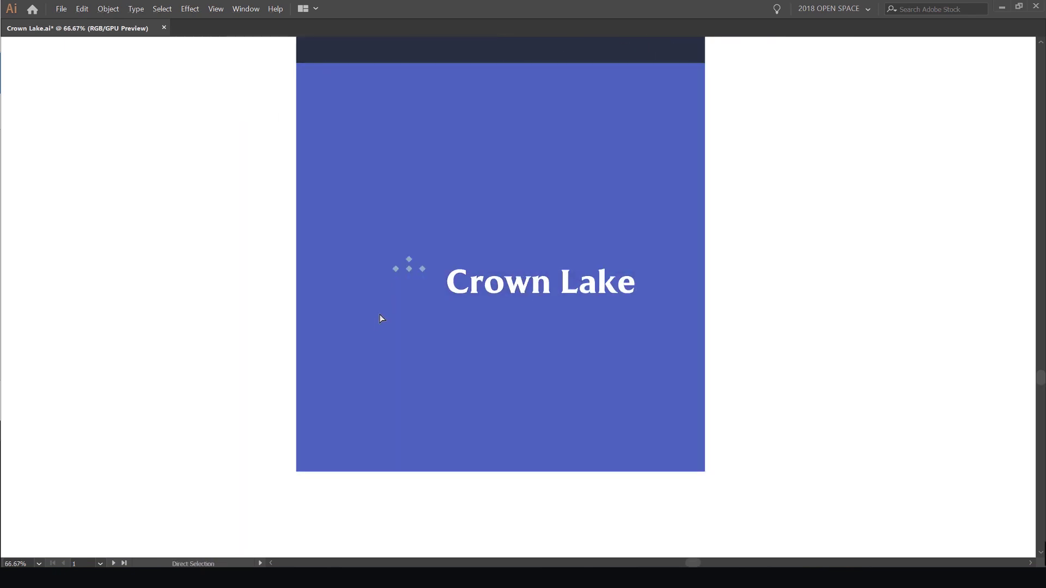
pyautogui.hotkey('ctrl', 'z')
pyautogui.scroll(-1, 567, 180)
pyautogui.press('i')
pyautogui.press('v')
pyautogui.click(728, 150)
pyautogui.moveTo(707, 157)
pyautogui.mouseDown()
pyautogui.moveTo(680, 309)
pyautogui.moveTo(703, 149)
pyautogui.mouseUp()
pyautogui.press('space')
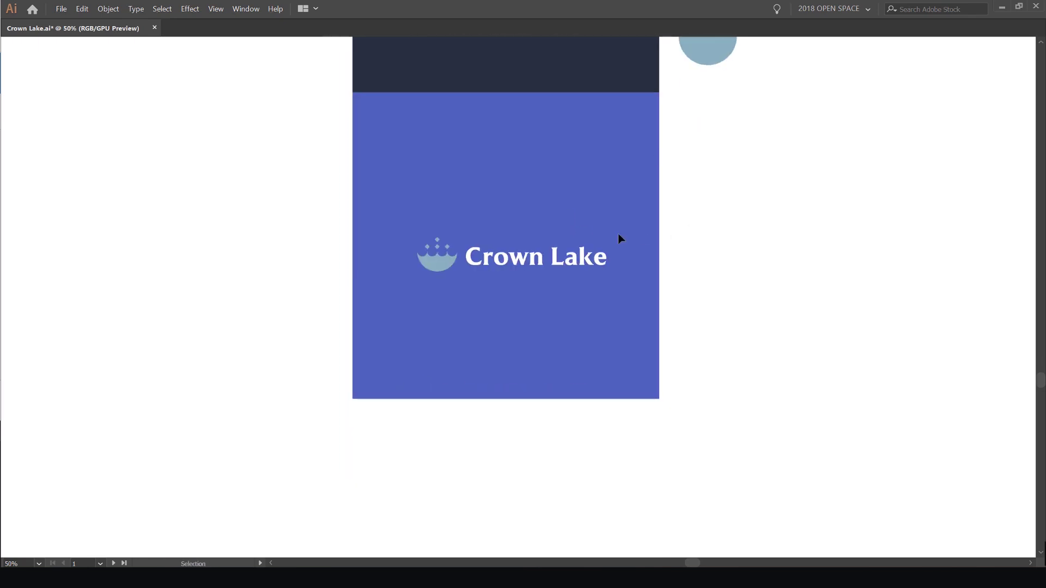
# Recolor the horizontal logo's bowl and diamonds with the dark navy sampled from the upper square's background
pyautogui.click(448, 260)
pyautogui.scroll(-1, 450, 256)
pyautogui.moveTo(455, 248); pyautogui.dragTo(422, 330)
pyautogui.press('i')
pyautogui.click(527, 206)
pyautogui.press('v')
pyautogui.click(426, 362)
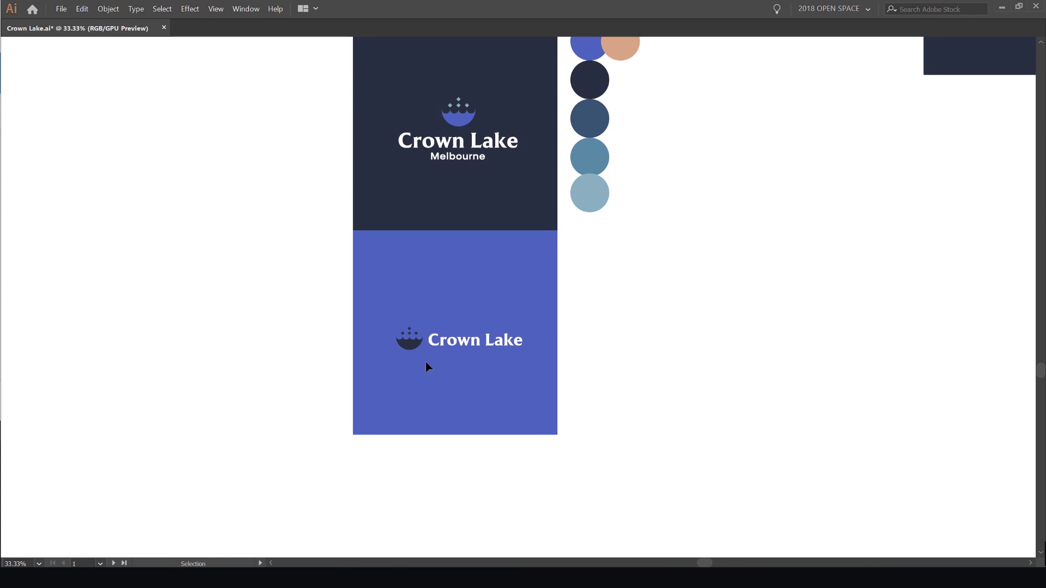
# Inspect the recolored horizontal logo on the violet-blue square at closer range and compare it with the stacked version above
pyautogui.scroll(2, 426, 362)
pyautogui.scroll(2, 497, 351)
pyautogui.scroll(-4, 496, 351)
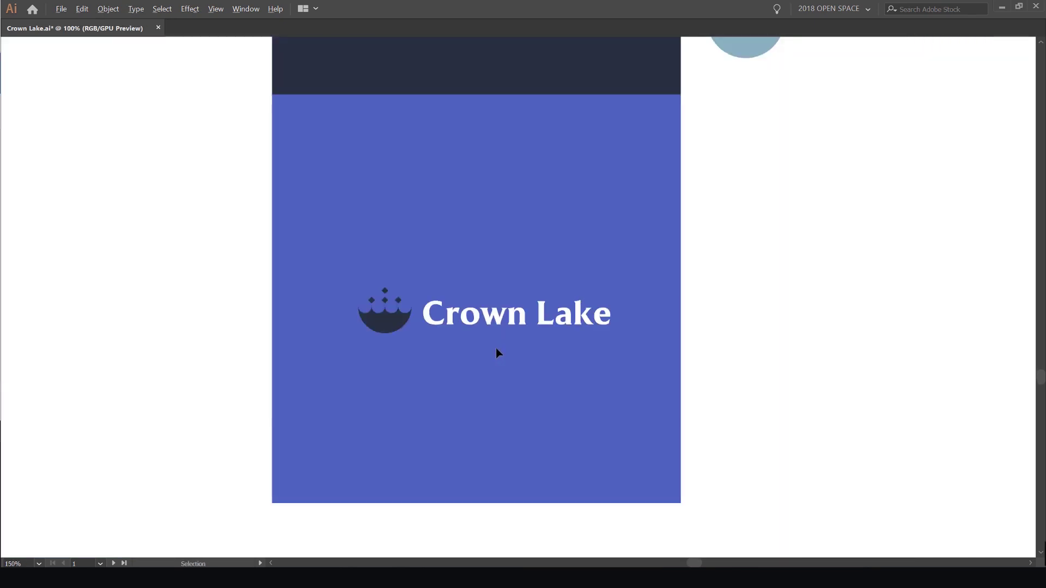
pyautogui.moveTo(645, 403); pyautogui.dragTo(633, 423)
pyautogui.press('Tab')
pyautogui.press('Tab')
pyautogui.moveTo(542, 243); pyautogui.dragTo(598, 261)
pyautogui.scroll(1, 598, 261)
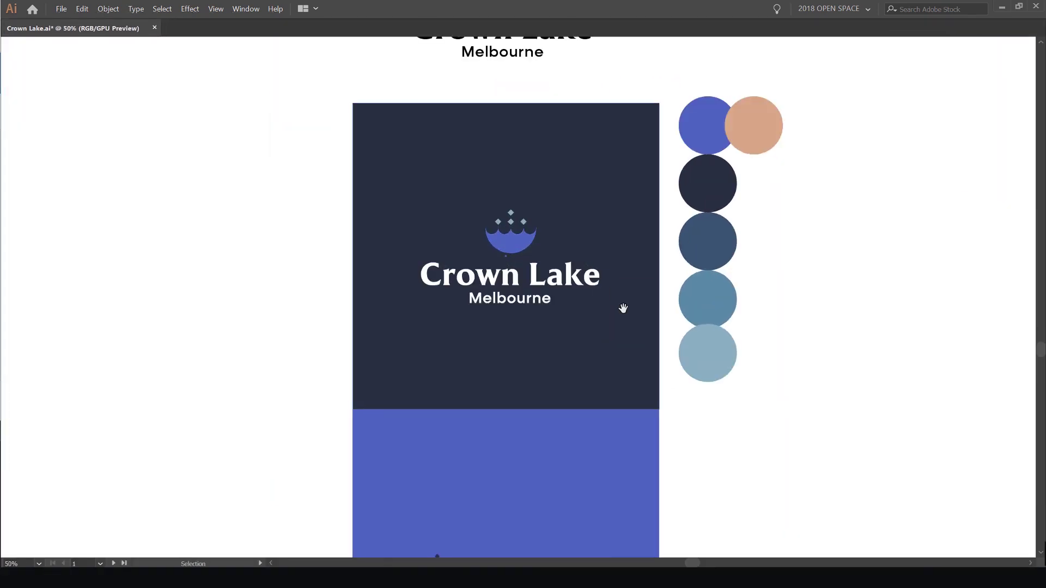
# Examine the stacked logo's symbol up close, checking its diamonds and wave-edged bowl, and review both colored versions together
pyautogui.moveTo(623, 306); pyautogui.dragTo(614, 325)
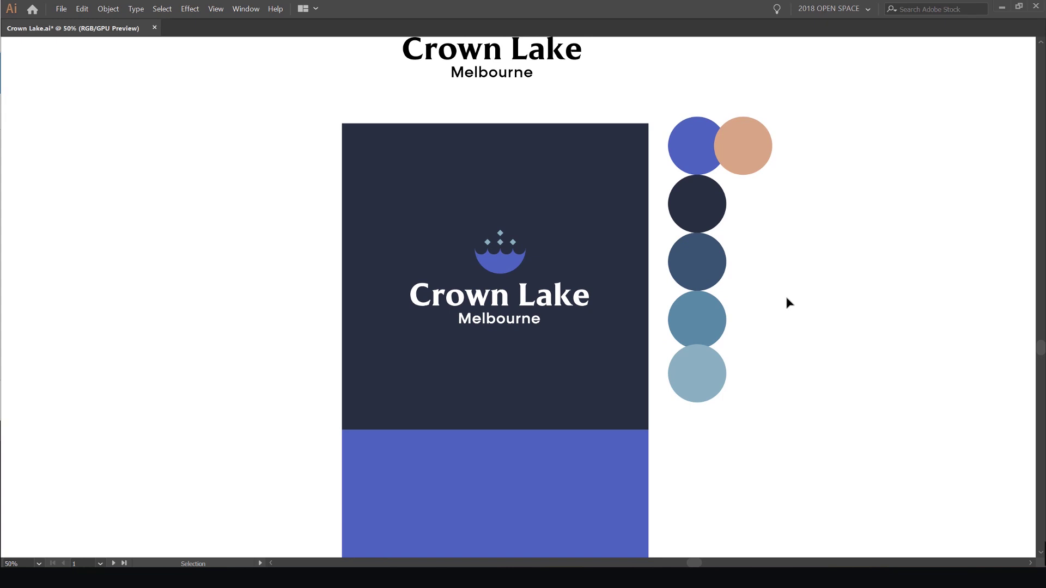
pyautogui.scroll(2, 540, 292)
pyautogui.moveTo(534, 210); pyautogui.dragTo(582, 225)
pyautogui.scroll(2, 491, 217)
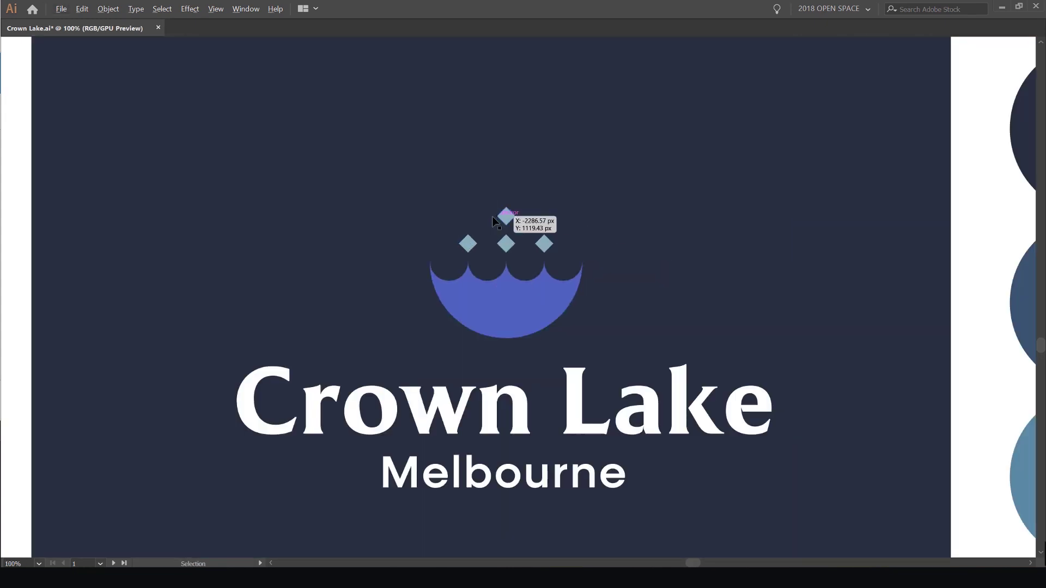
pyautogui.scroll(2, 460, 238)
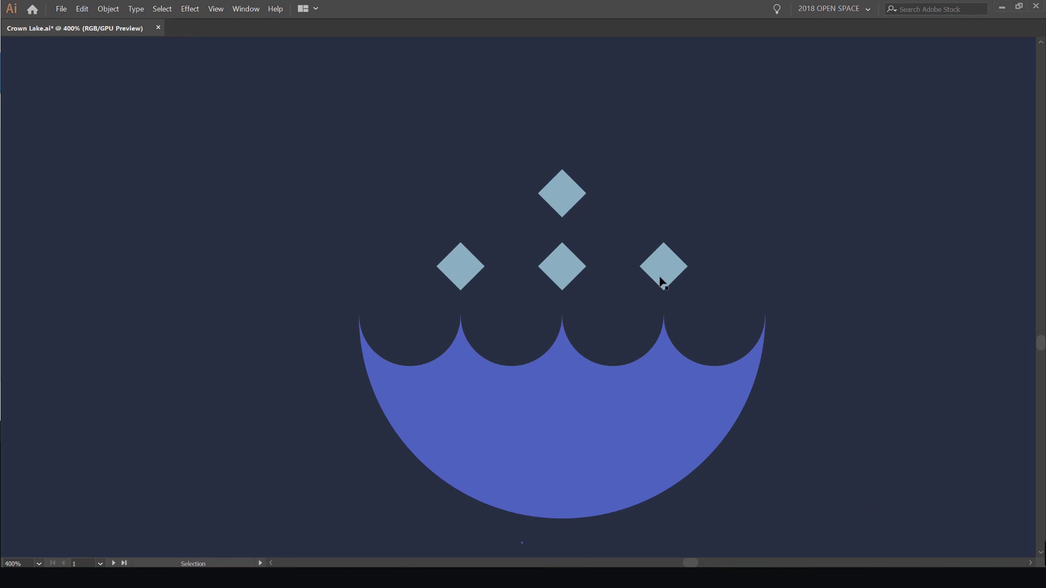
pyautogui.hscroll(2, 599, 275)
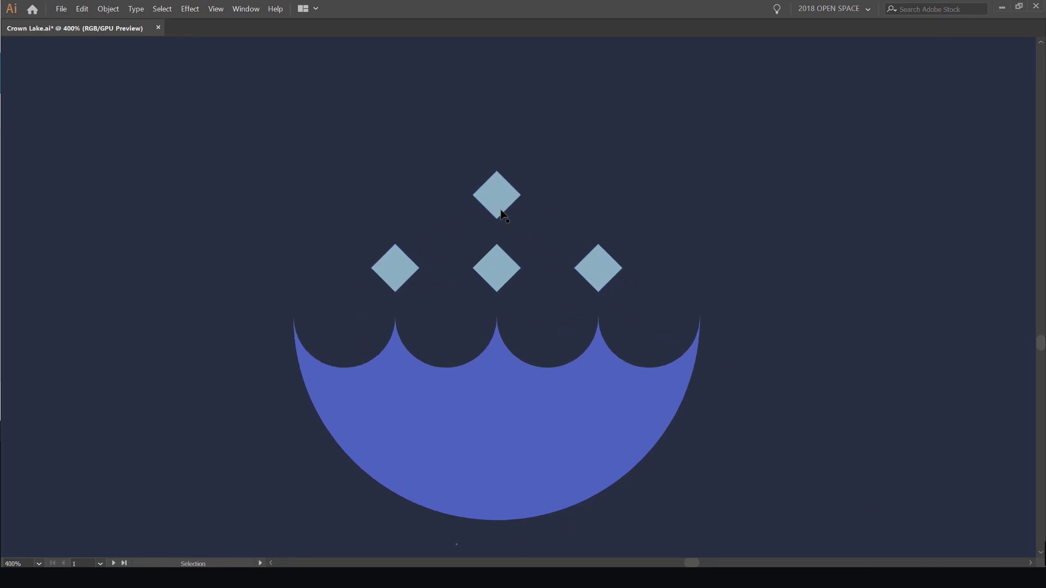
pyautogui.scroll(-2, 514, 262)
pyautogui.scroll(2, 469, 318)
pyautogui.scroll(-7, 506, 308)
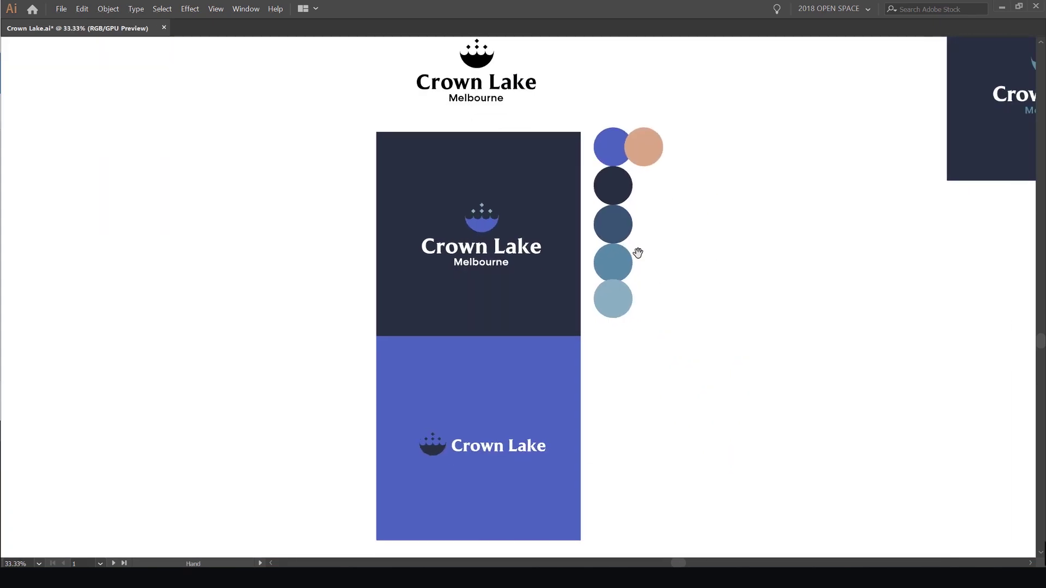